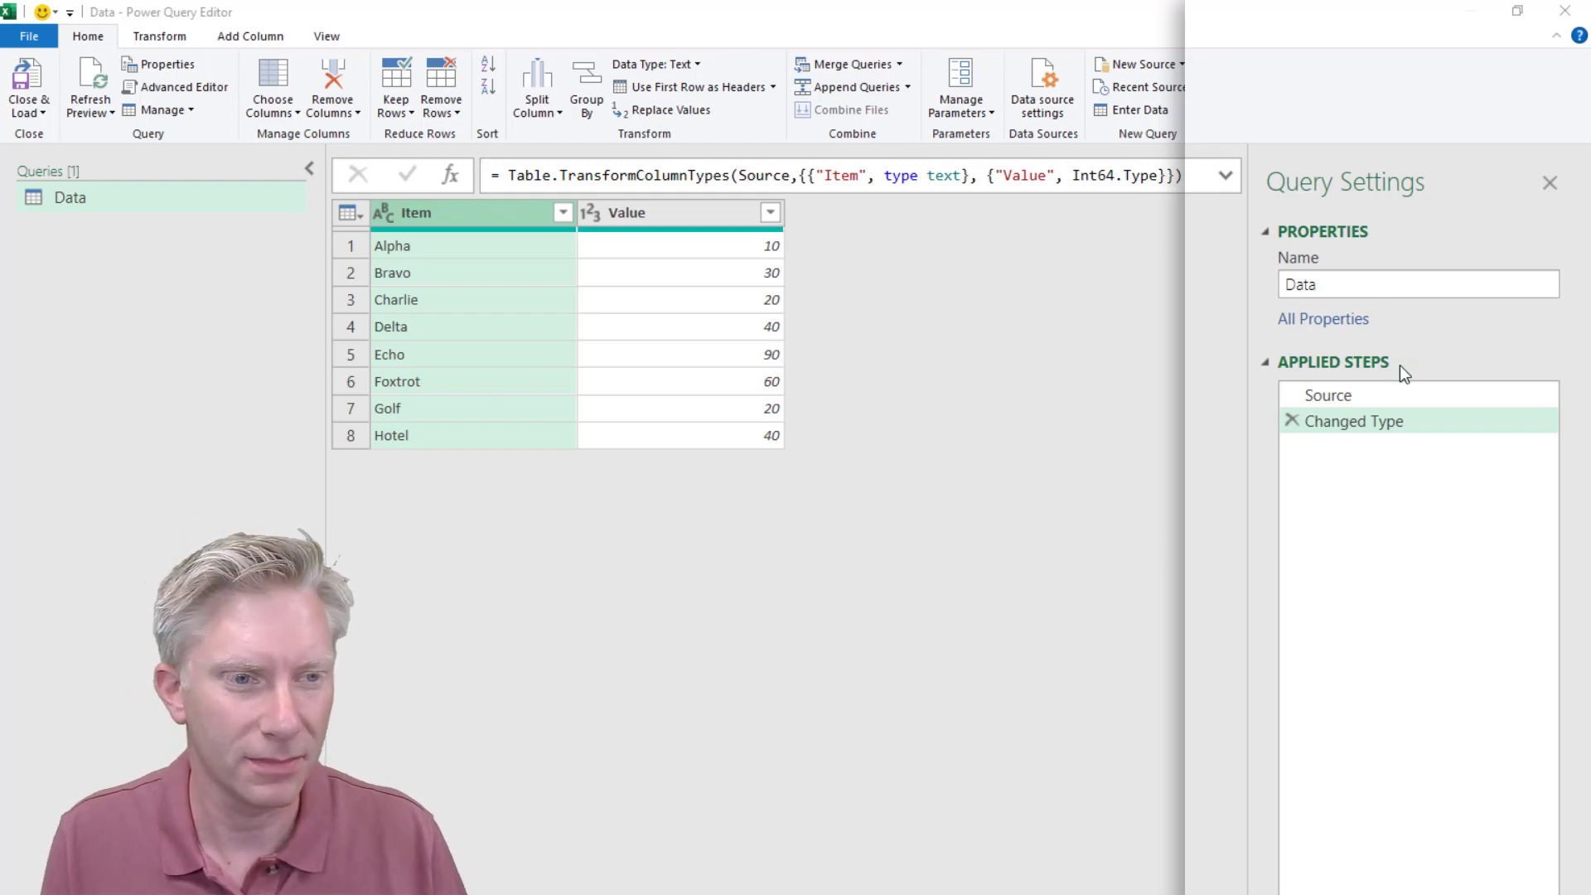
Inspect the Source and Changed Type step formulas without changing them
{"action": "left_click", "coordinate": [1360, 395]}
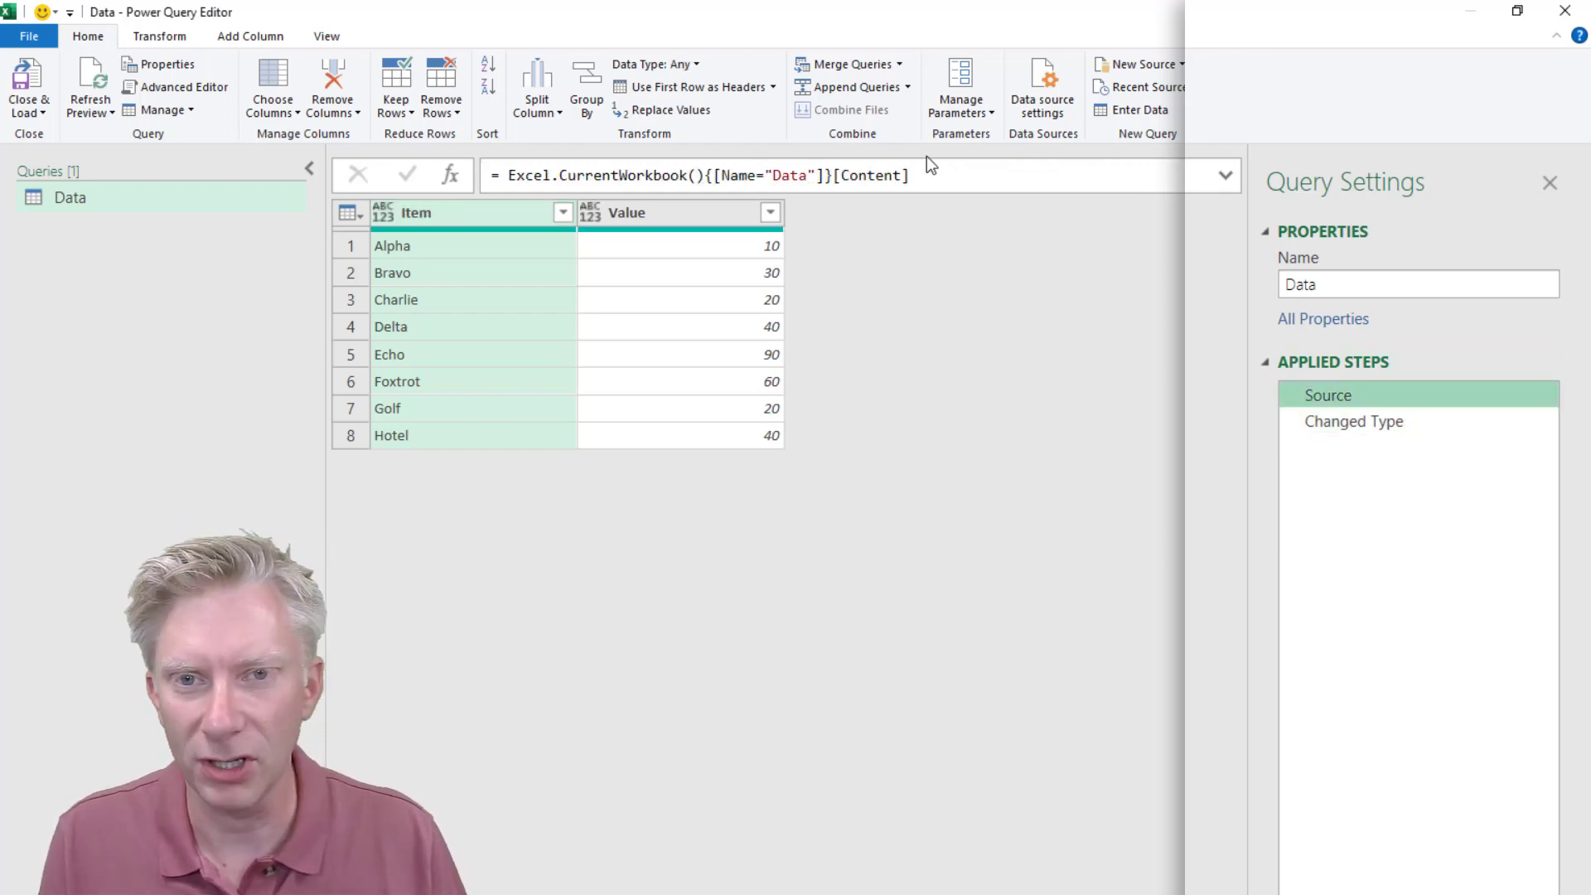
{"action": "left_click_drag", "start_coordinate": [945, 174], "coordinate": [466, 144]}
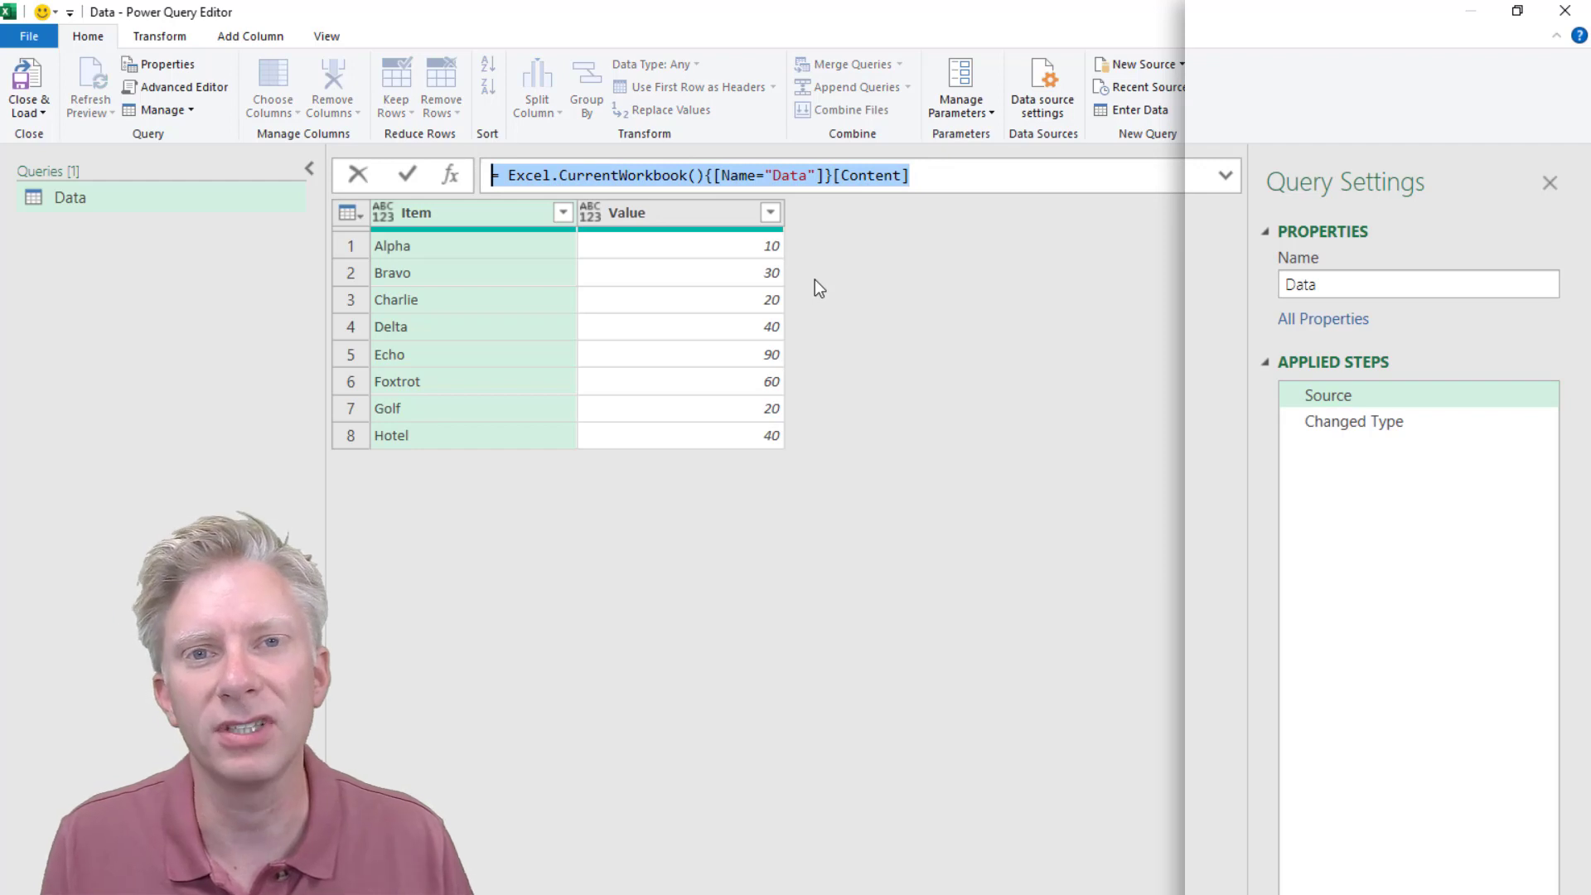
{"action": "left_click", "coordinate": [1341, 422]}
{"action": "left_click", "coordinate": [1340, 423]}
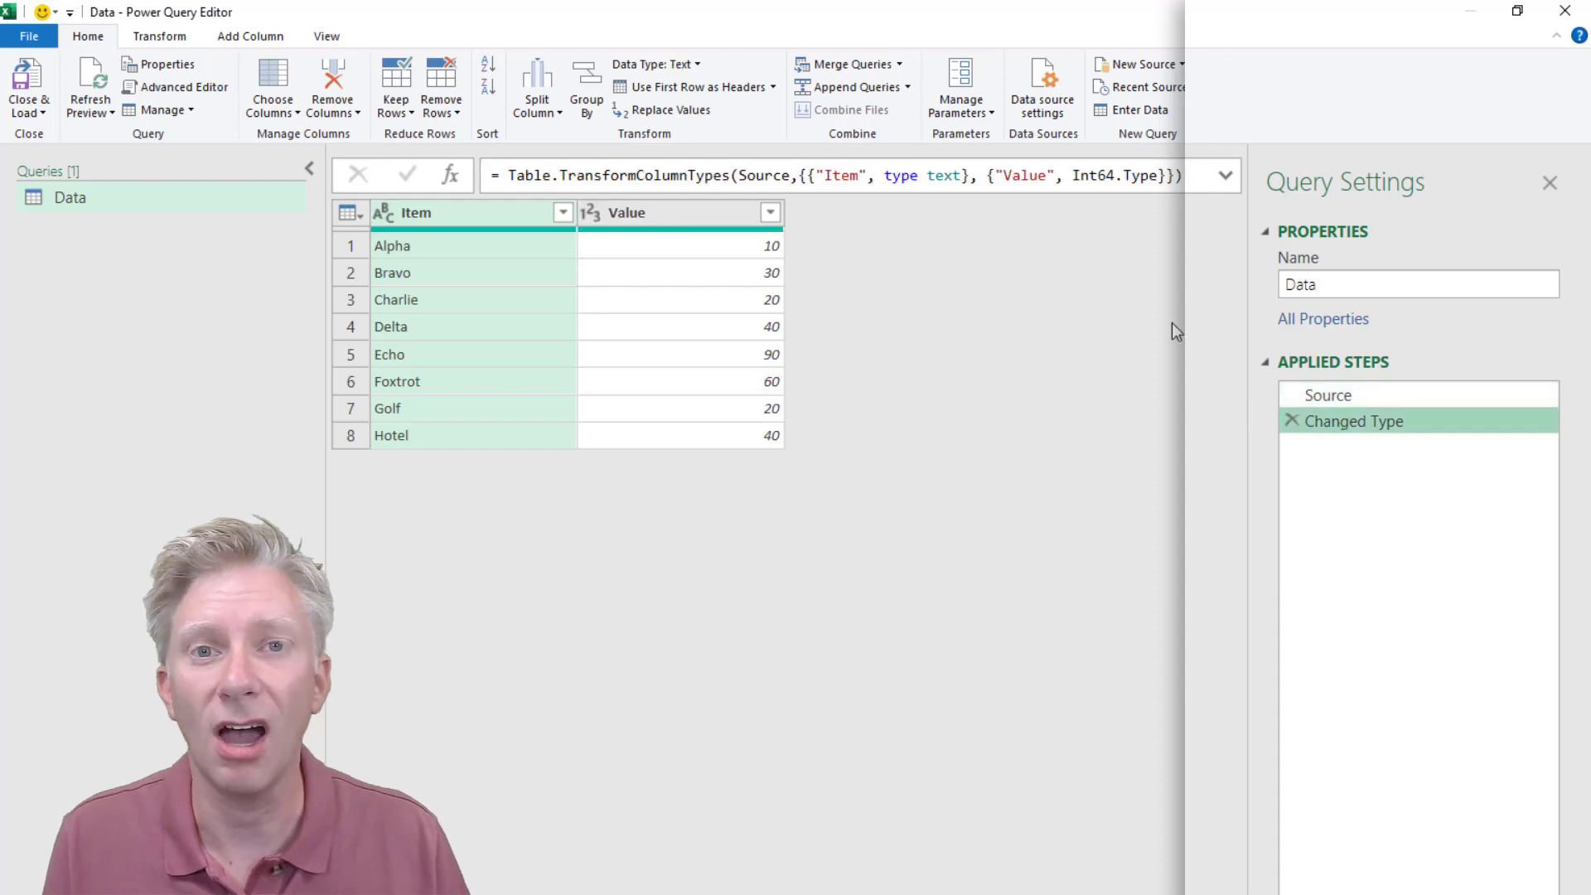
{"action": "left_click_drag", "start_coordinate": [792, 176], "coordinate": [739, 176]}
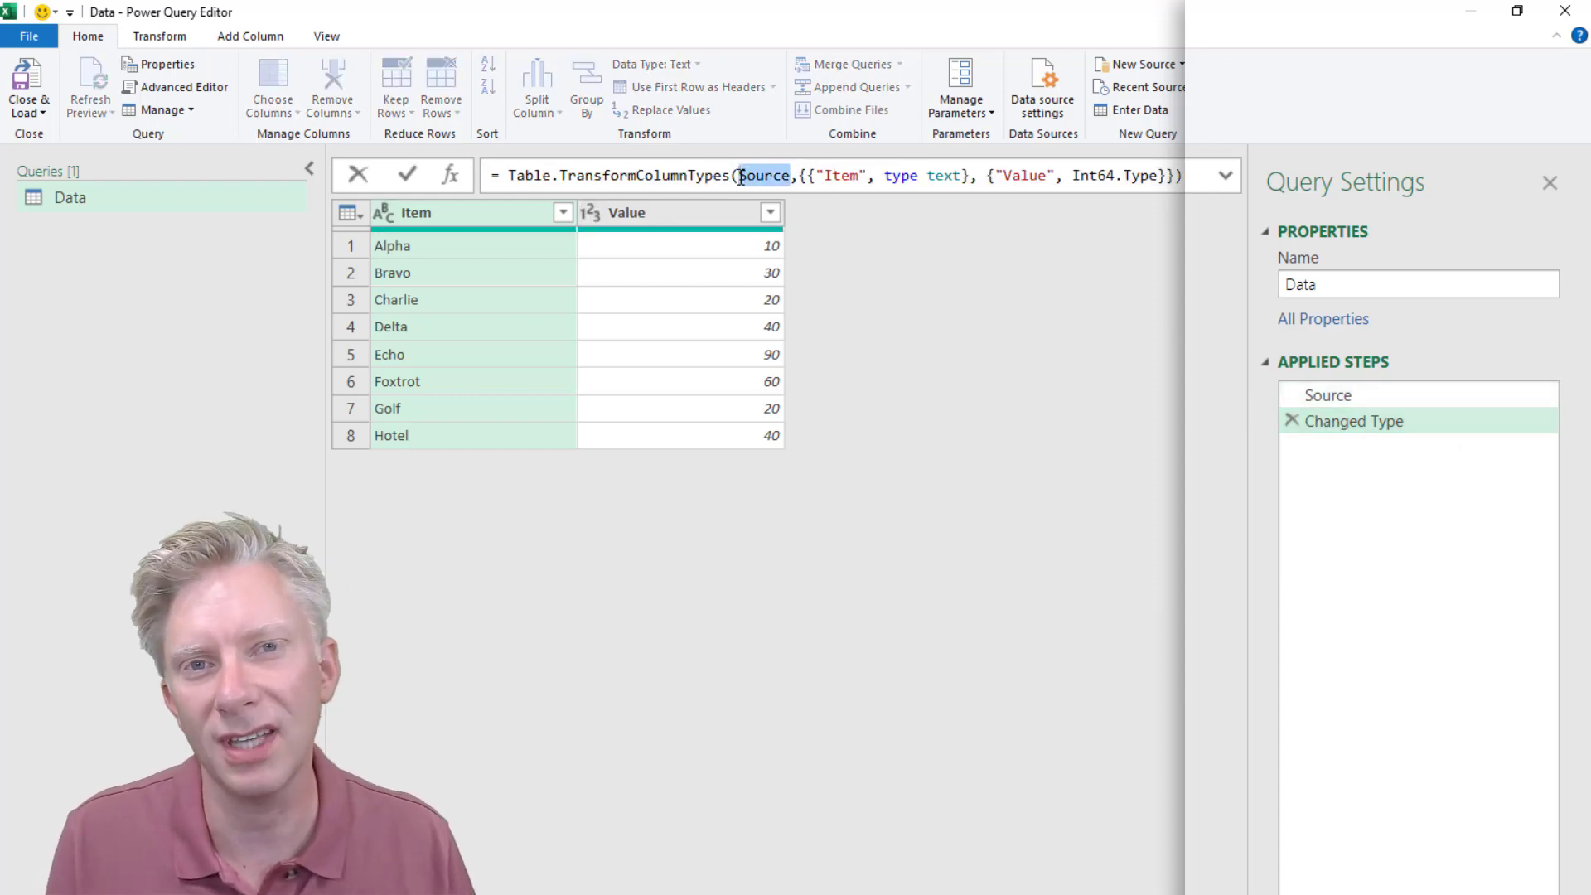
{"action": "left_click", "coordinate": [811, 217]}
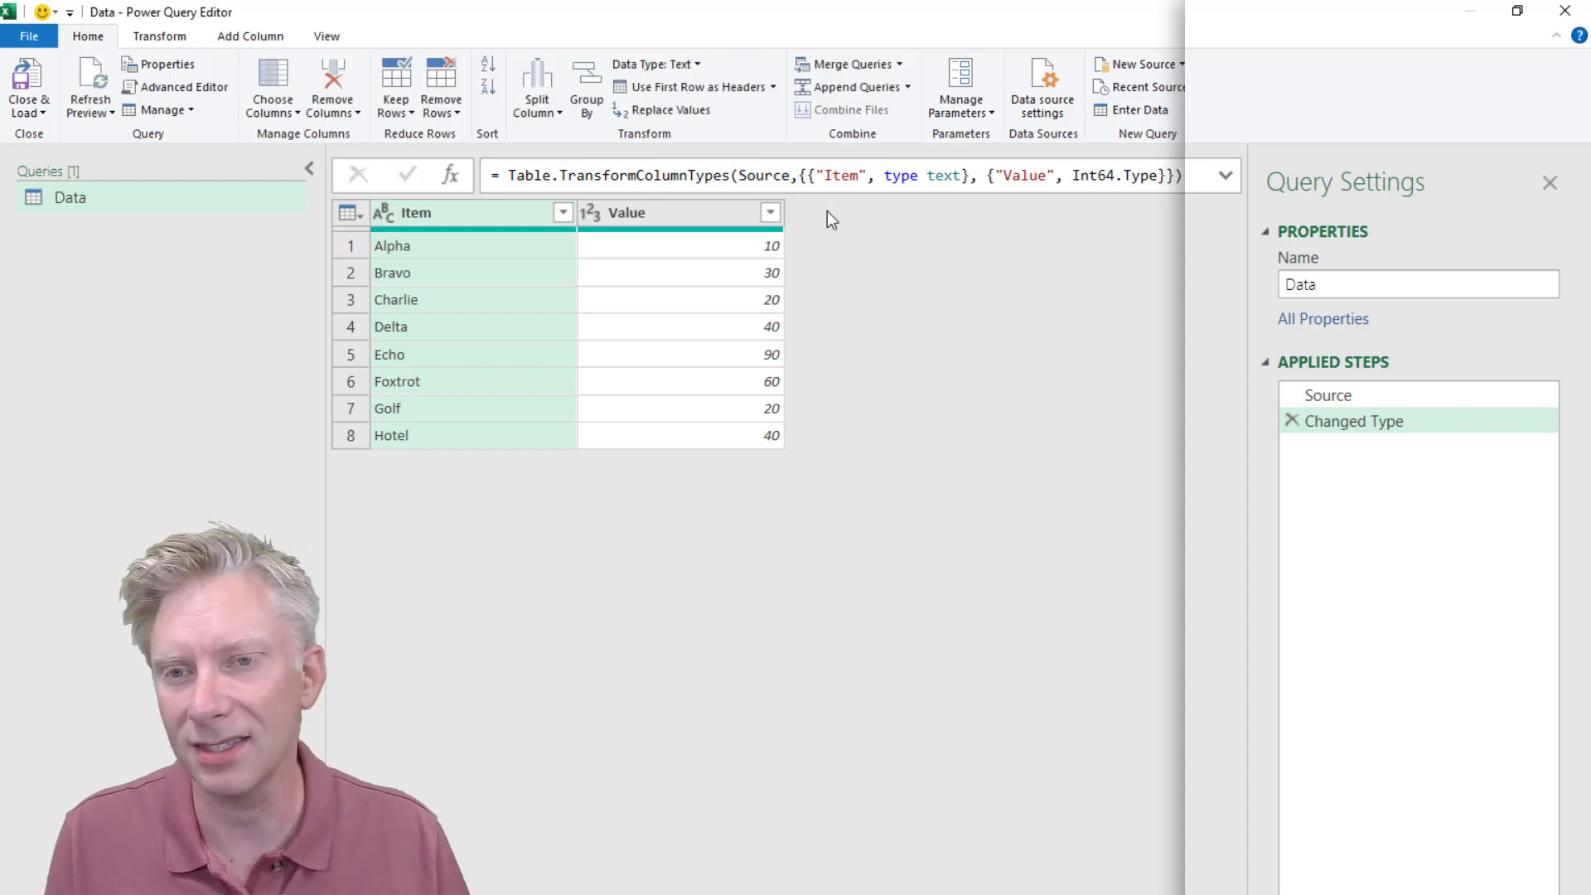
Sum the Value column with Statistics and inspect the formula's Changed Type reference
{"action": "left_click", "coordinate": [708, 214]}
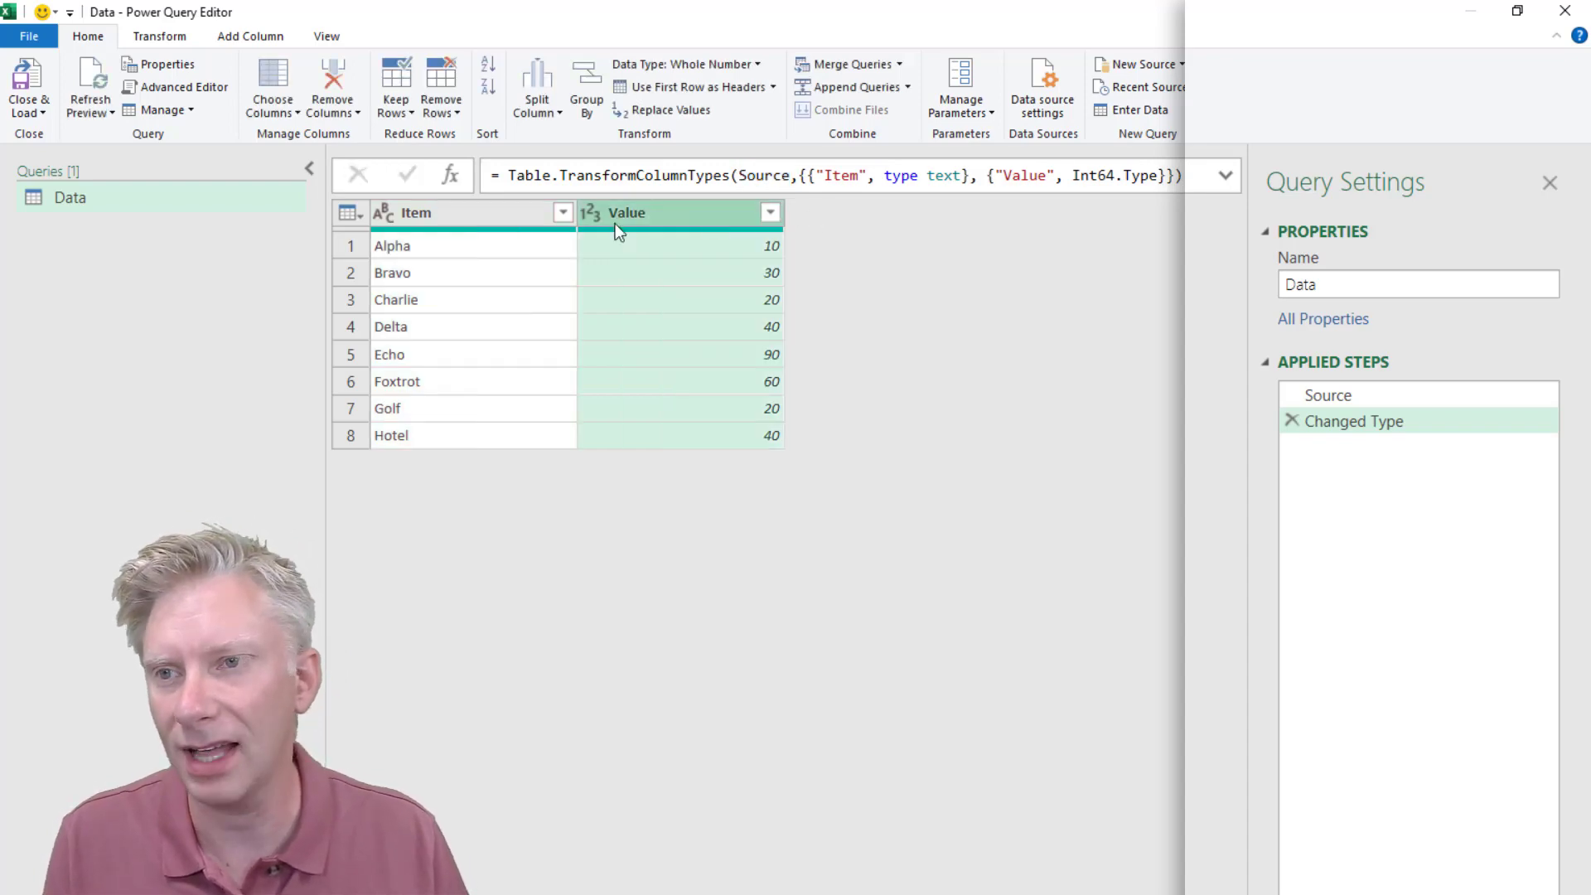
{"action": "left_click", "coordinate": [159, 36]}
{"action": "left_click", "coordinate": [889, 109]}
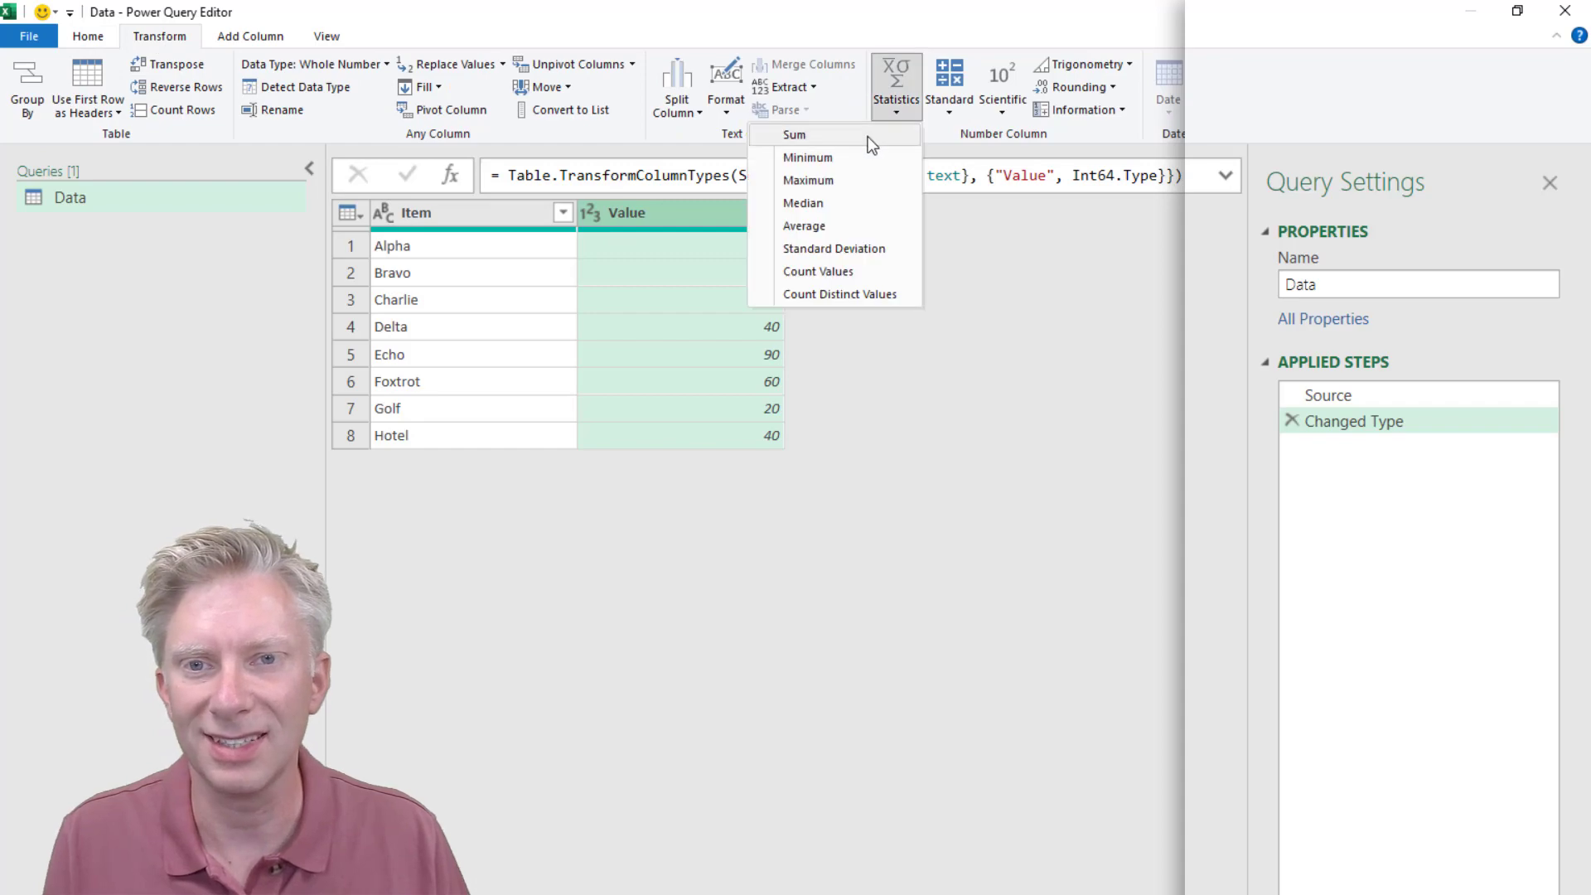
{"action": "left_click", "coordinate": [868, 136]}
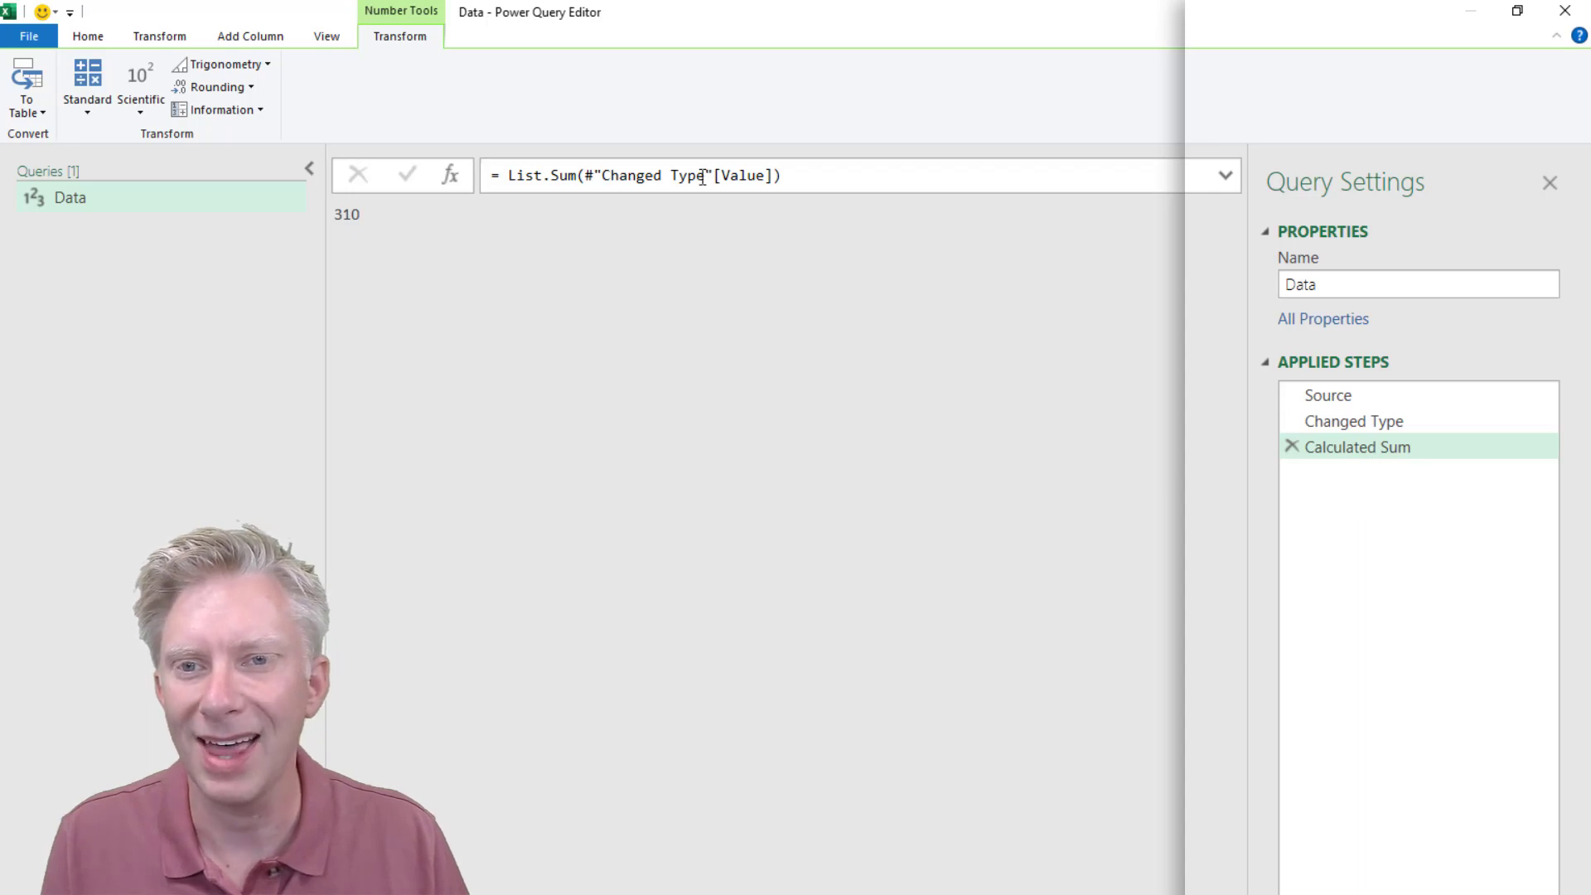
{"action": "left_click_drag", "start_coordinate": [703, 177], "coordinate": [606, 176]}
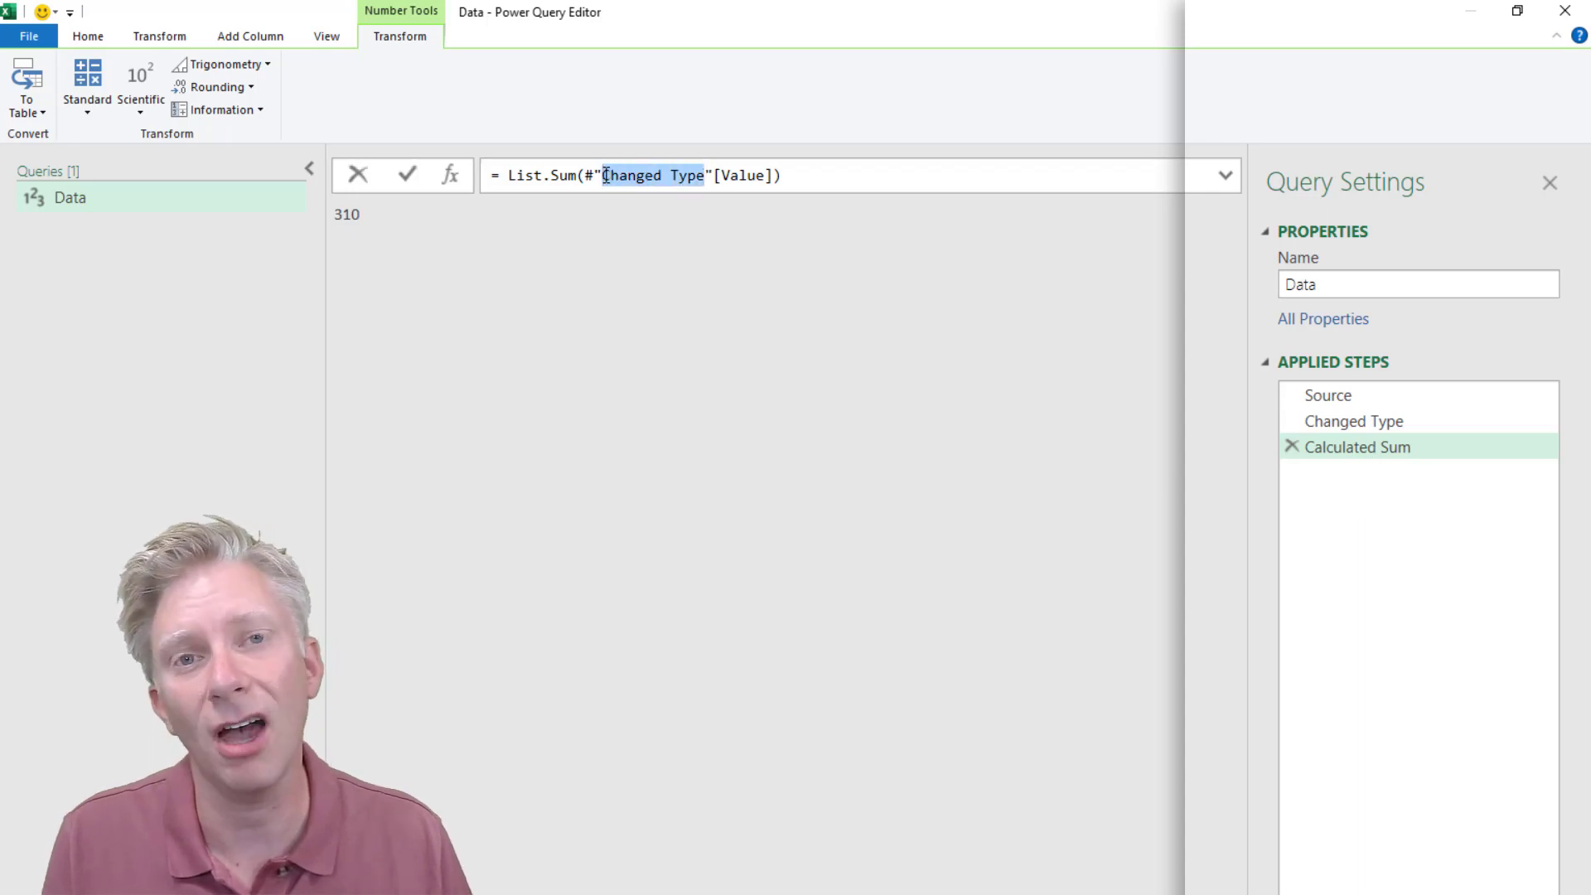
{"action": "left_click", "coordinate": [1421, 426]}
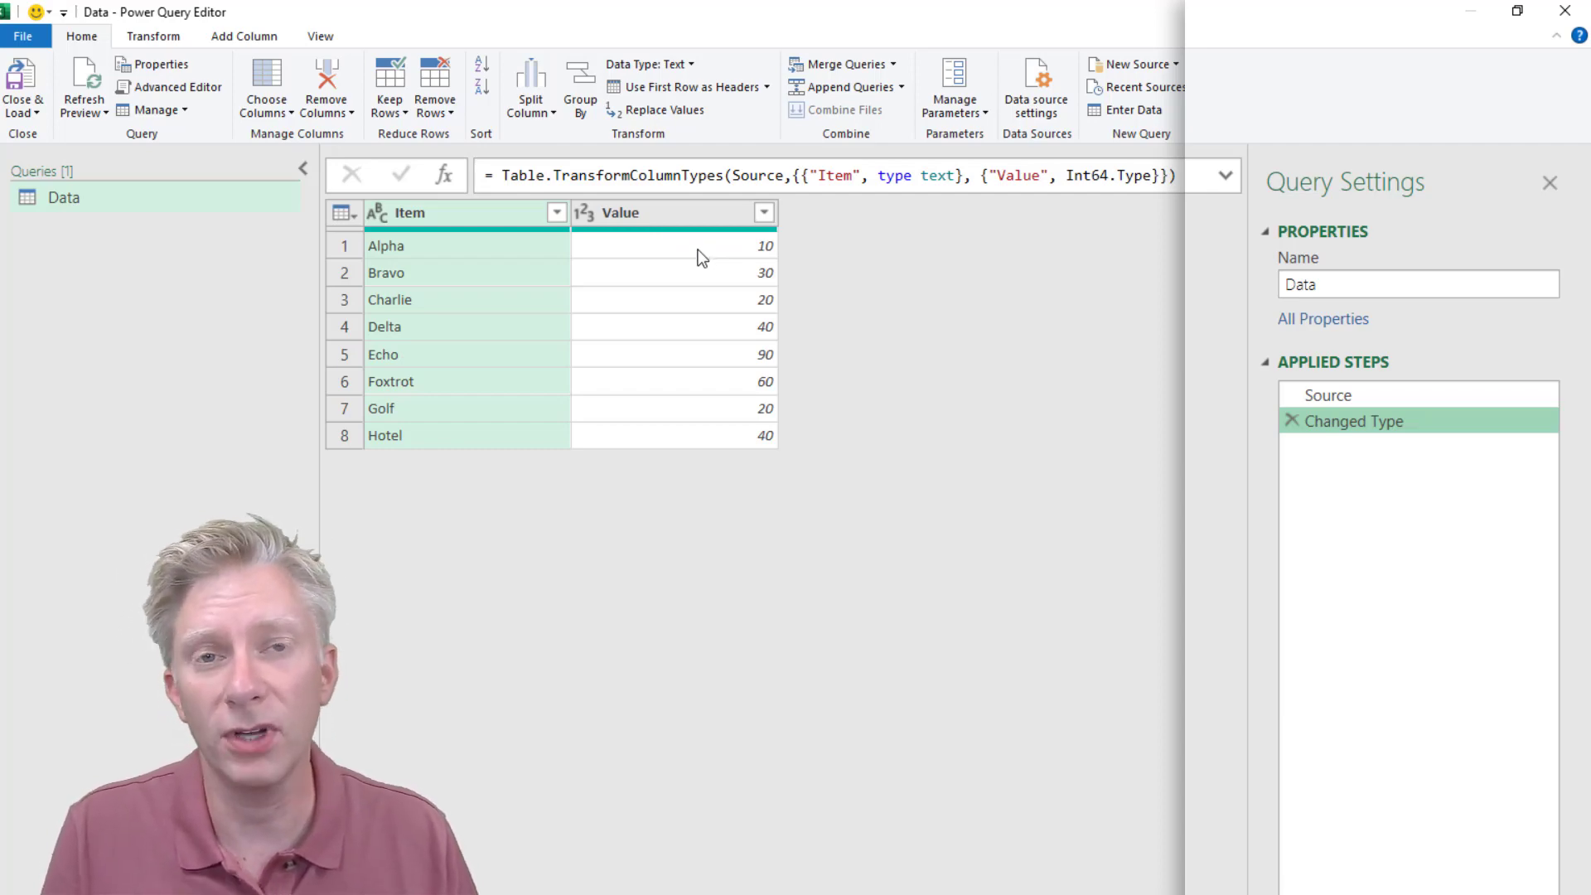
Total the Value column again with Statistics > Sum, giving 310
{"action": "left_click", "coordinate": [702, 222]}
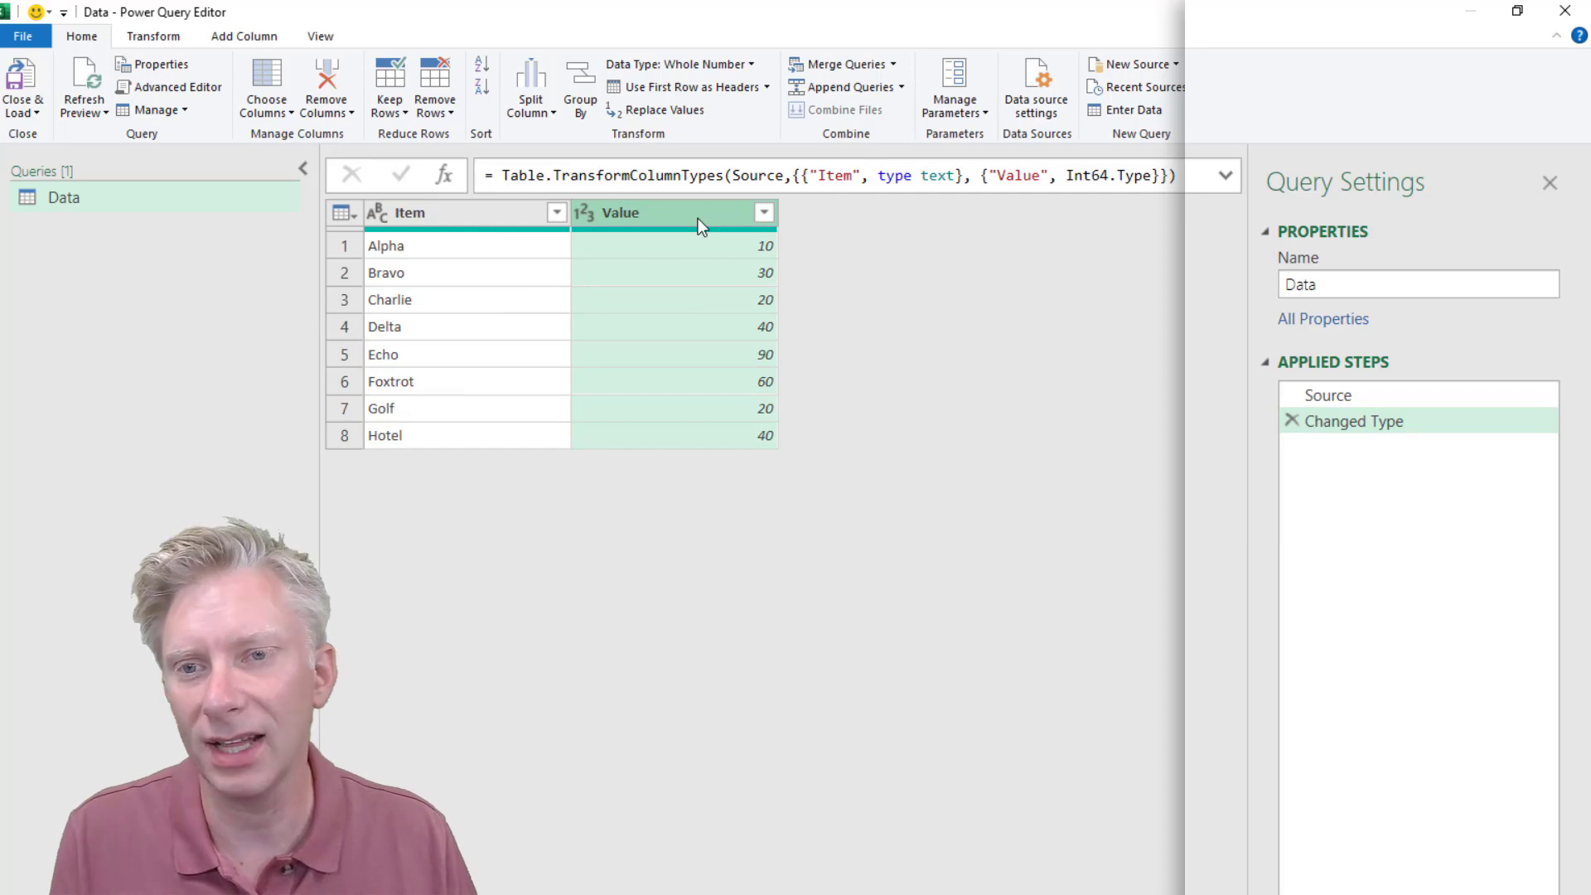
{"action": "left_click", "coordinate": [161, 32]}
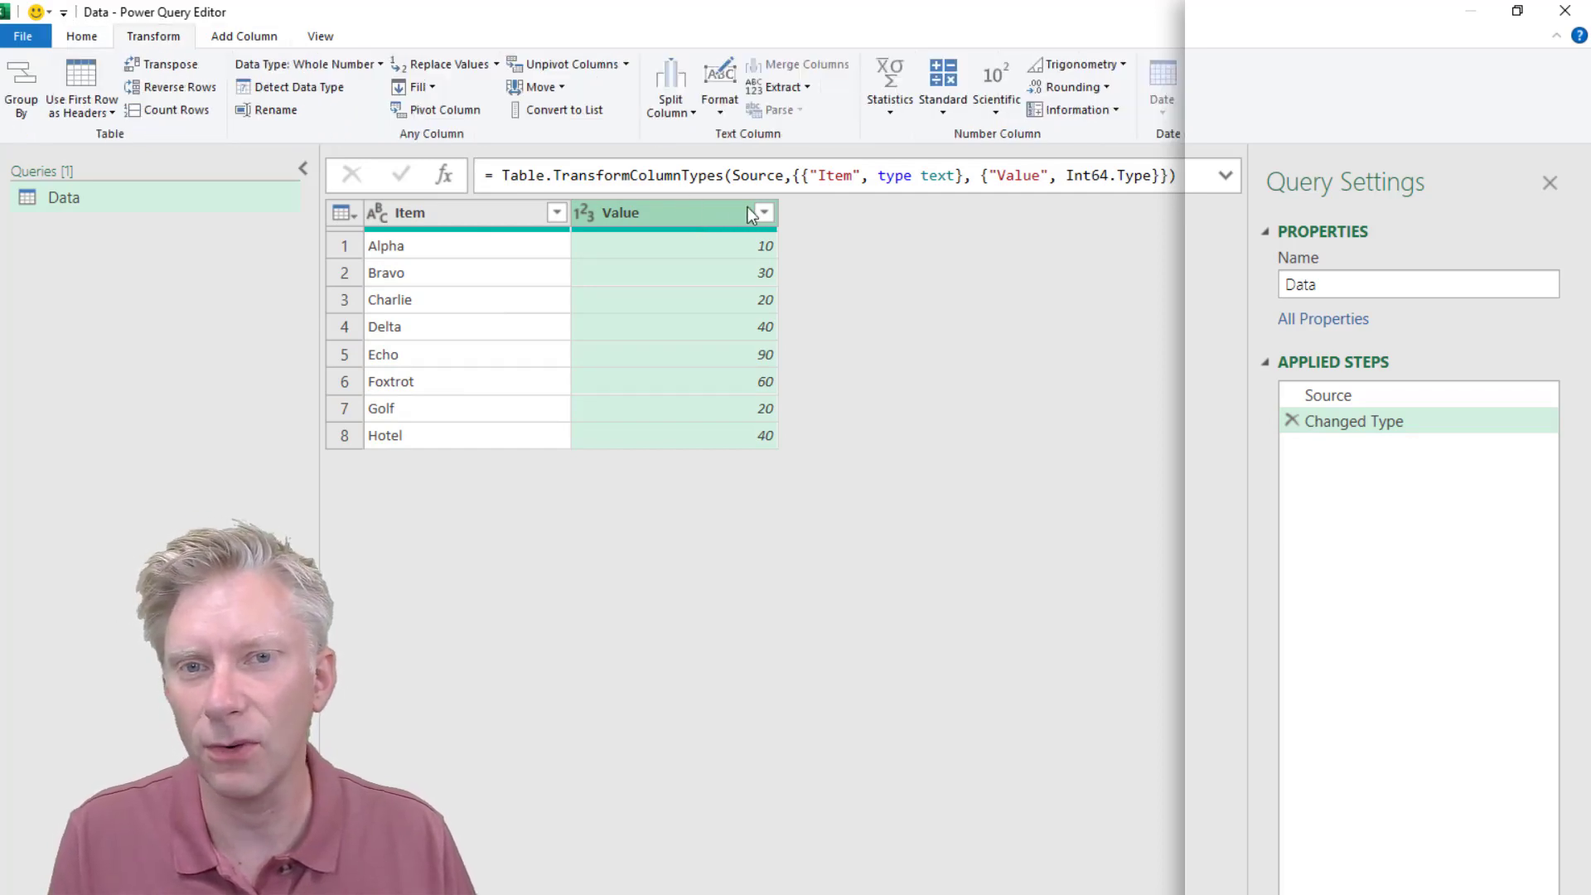
{"action": "left_click", "coordinate": [888, 106]}
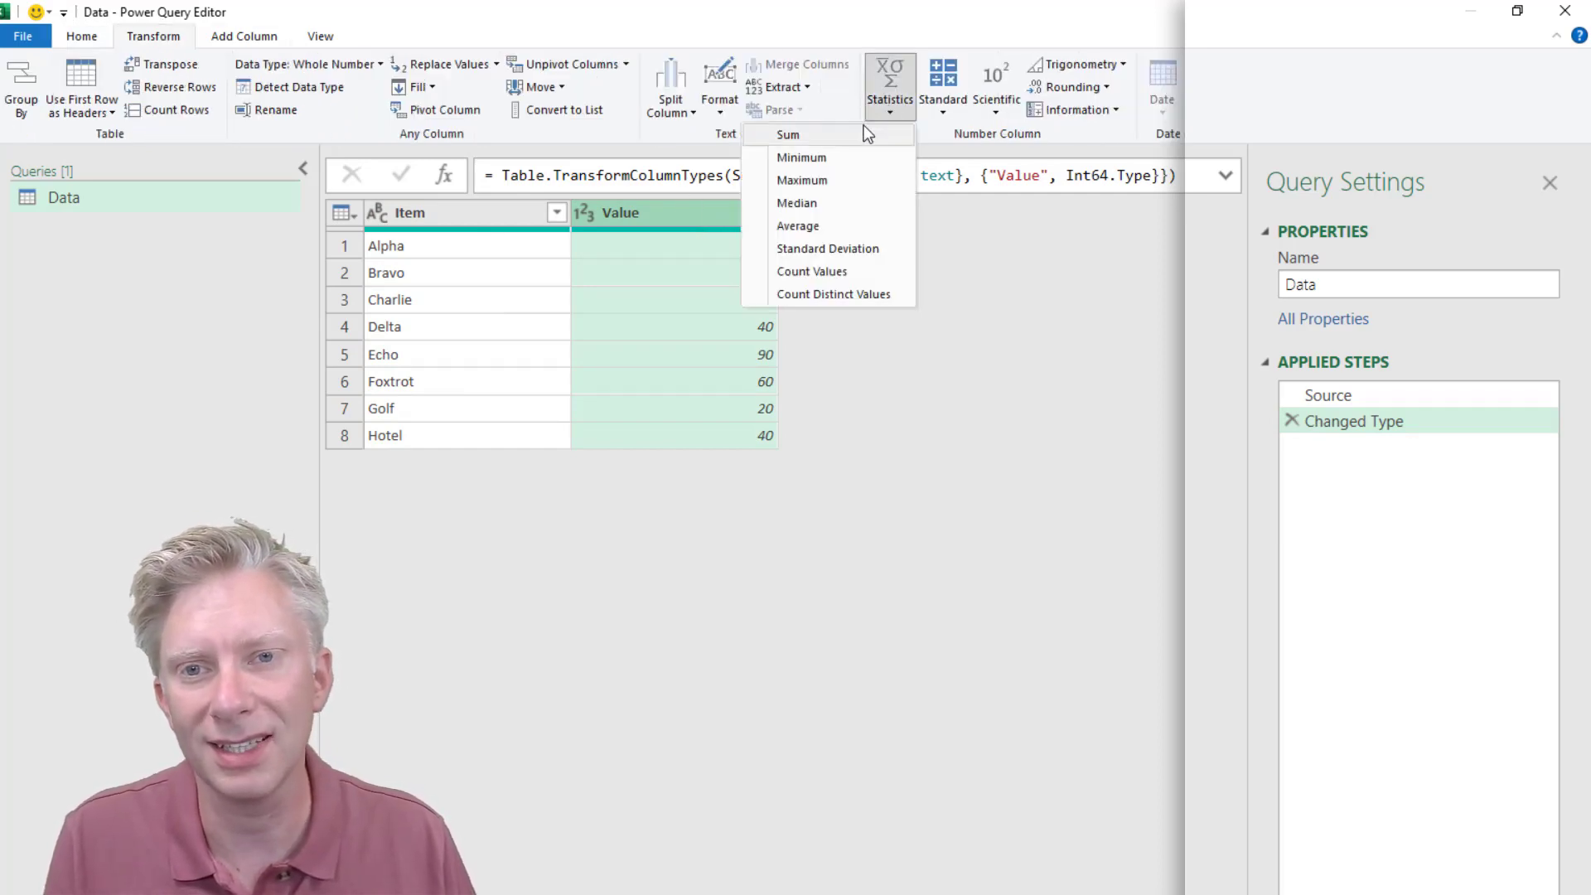
{"action": "left_click", "coordinate": [862, 132]}
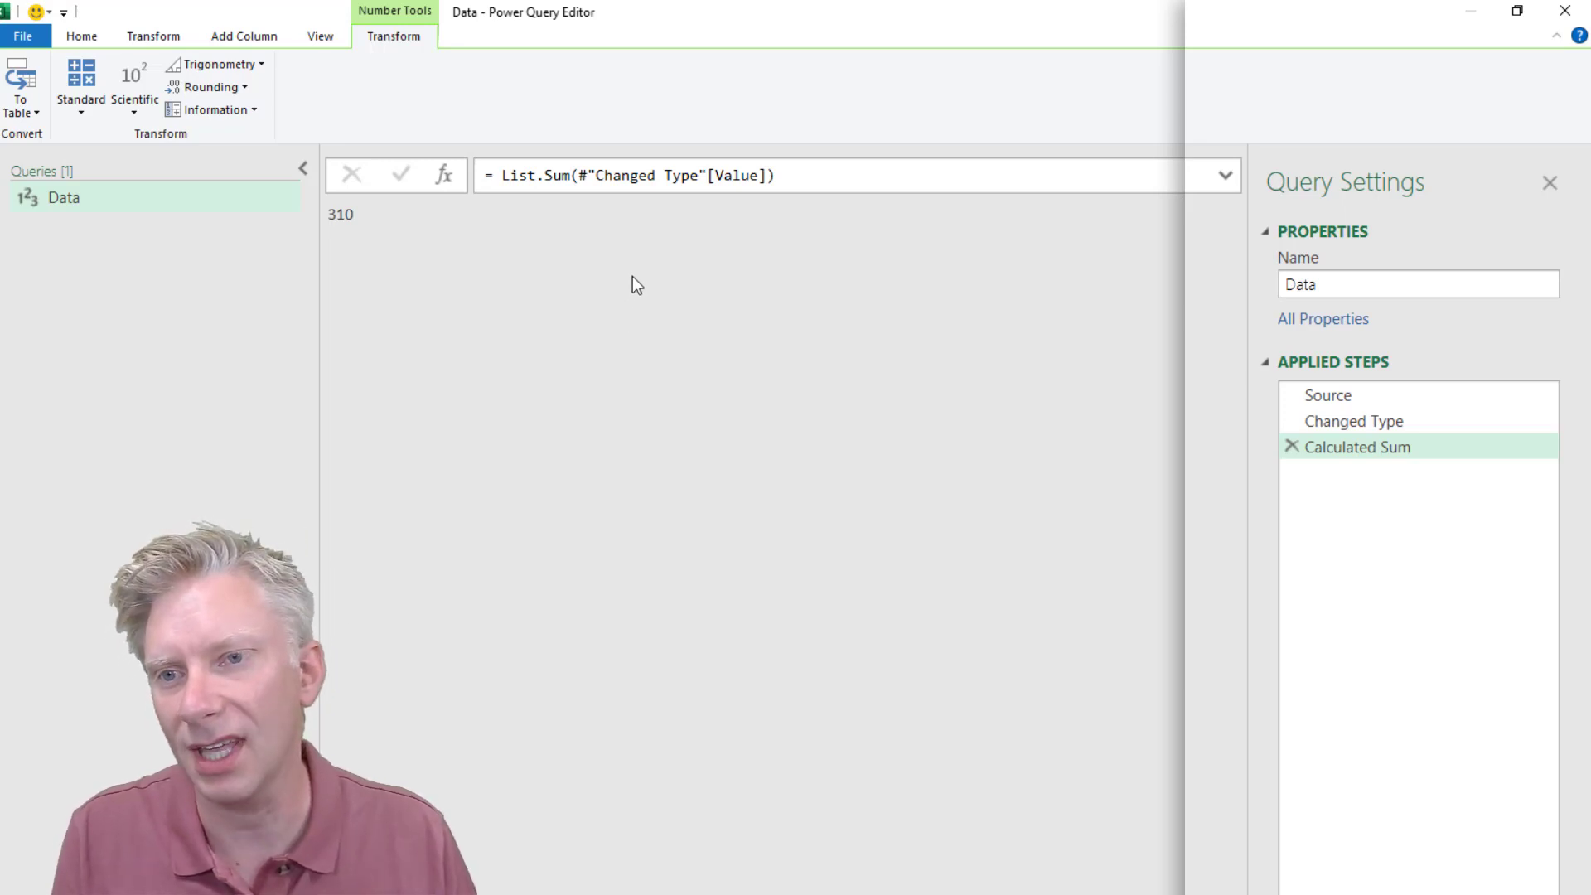
Add a Custom1 step whose formula is = #"Changed Type"
{"action": "left_click", "coordinate": [450, 179]}
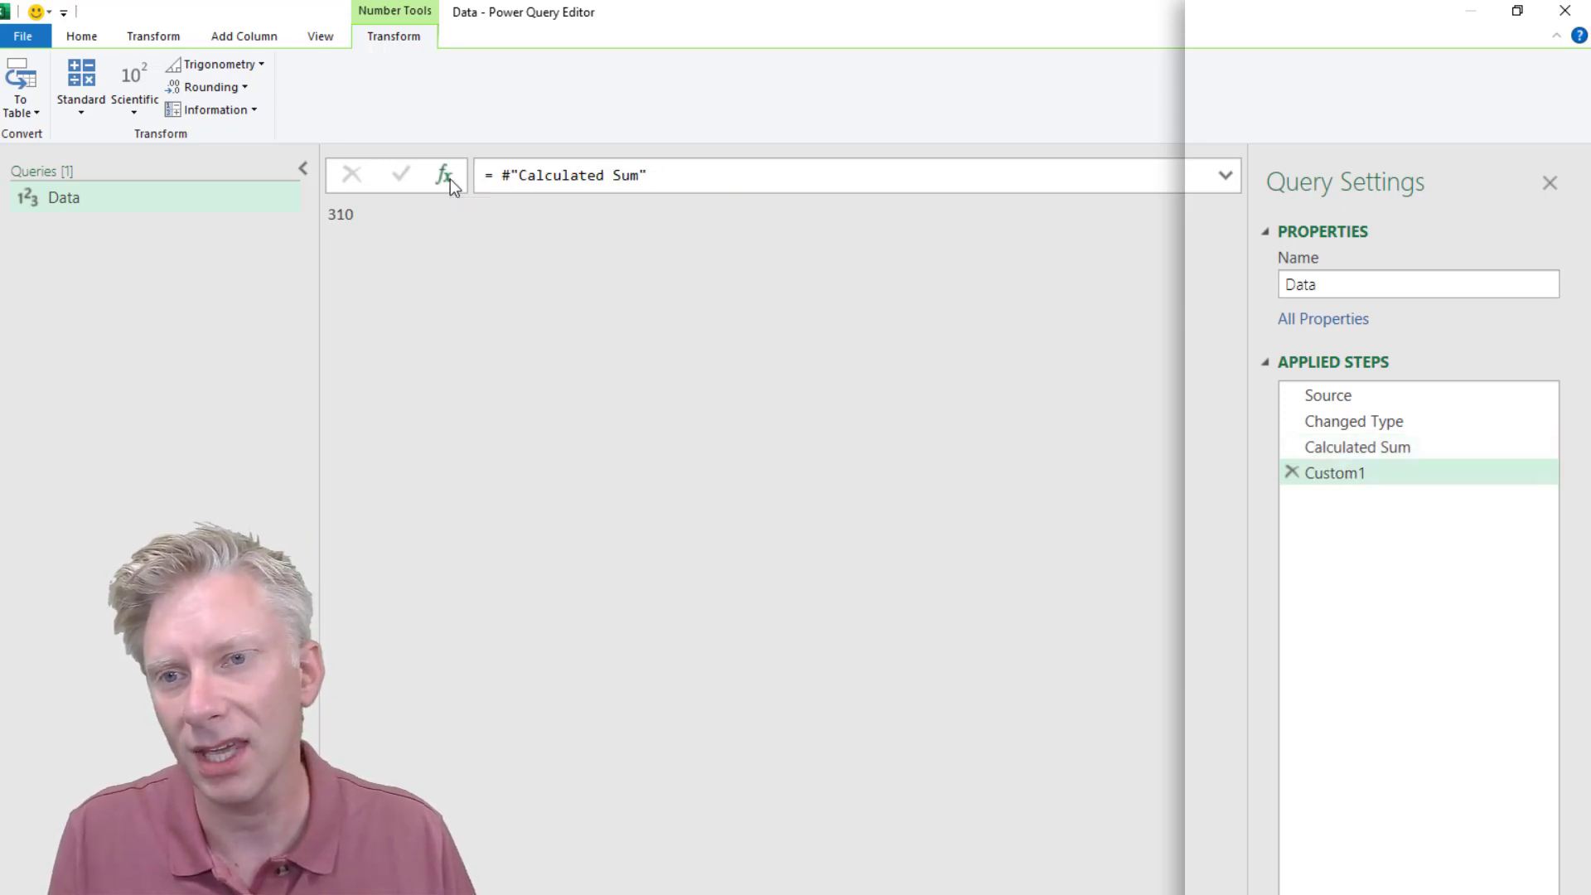
{"action": "left_click", "coordinate": [643, 174]}
{"action": "left_click_drag", "start_coordinate": [646, 175], "coordinate": [522, 175]}
{"action": "left_click", "coordinate": [605, 175]}
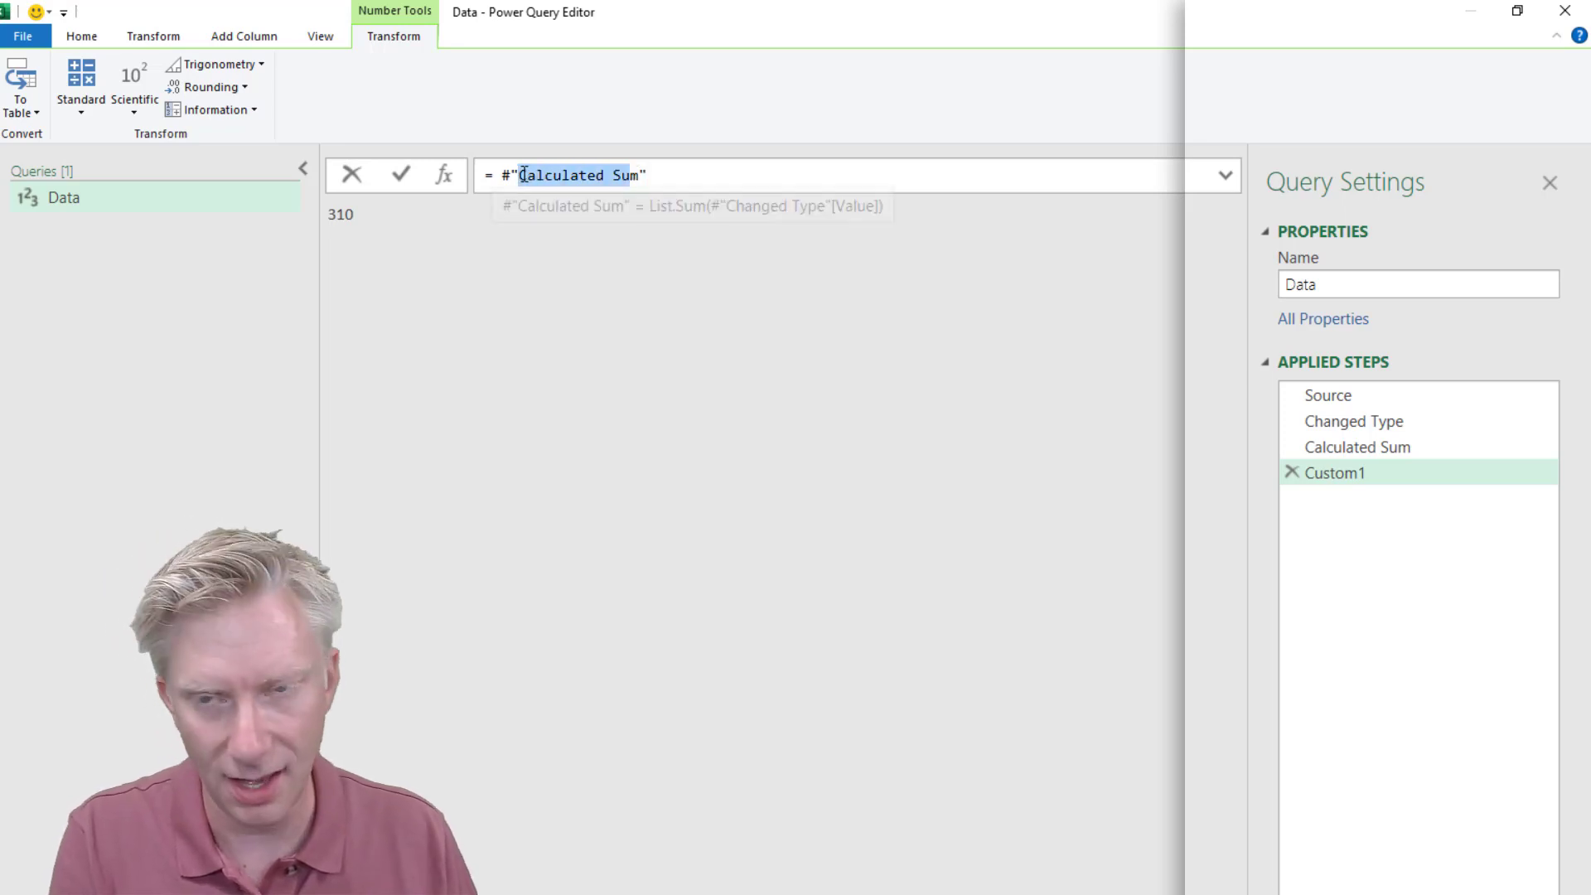
{"action": "key", "text": "BackSpace"}
{"action": "type", "text": "Chan"}
{"action": "left_click", "coordinate": [644, 205]}
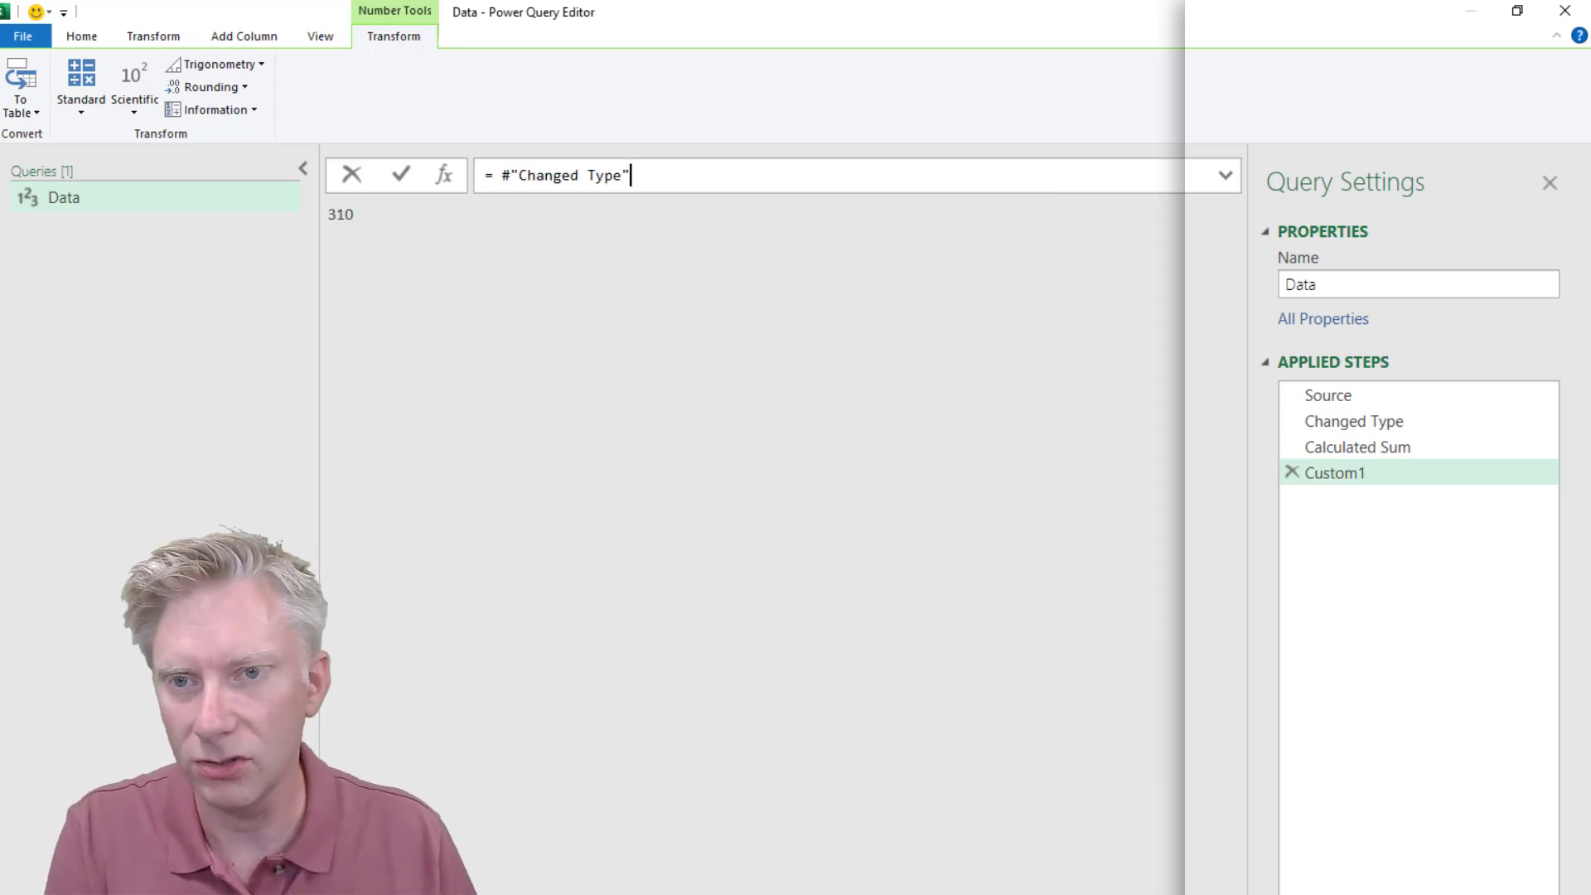
{"action": "key", "text": "Return"}
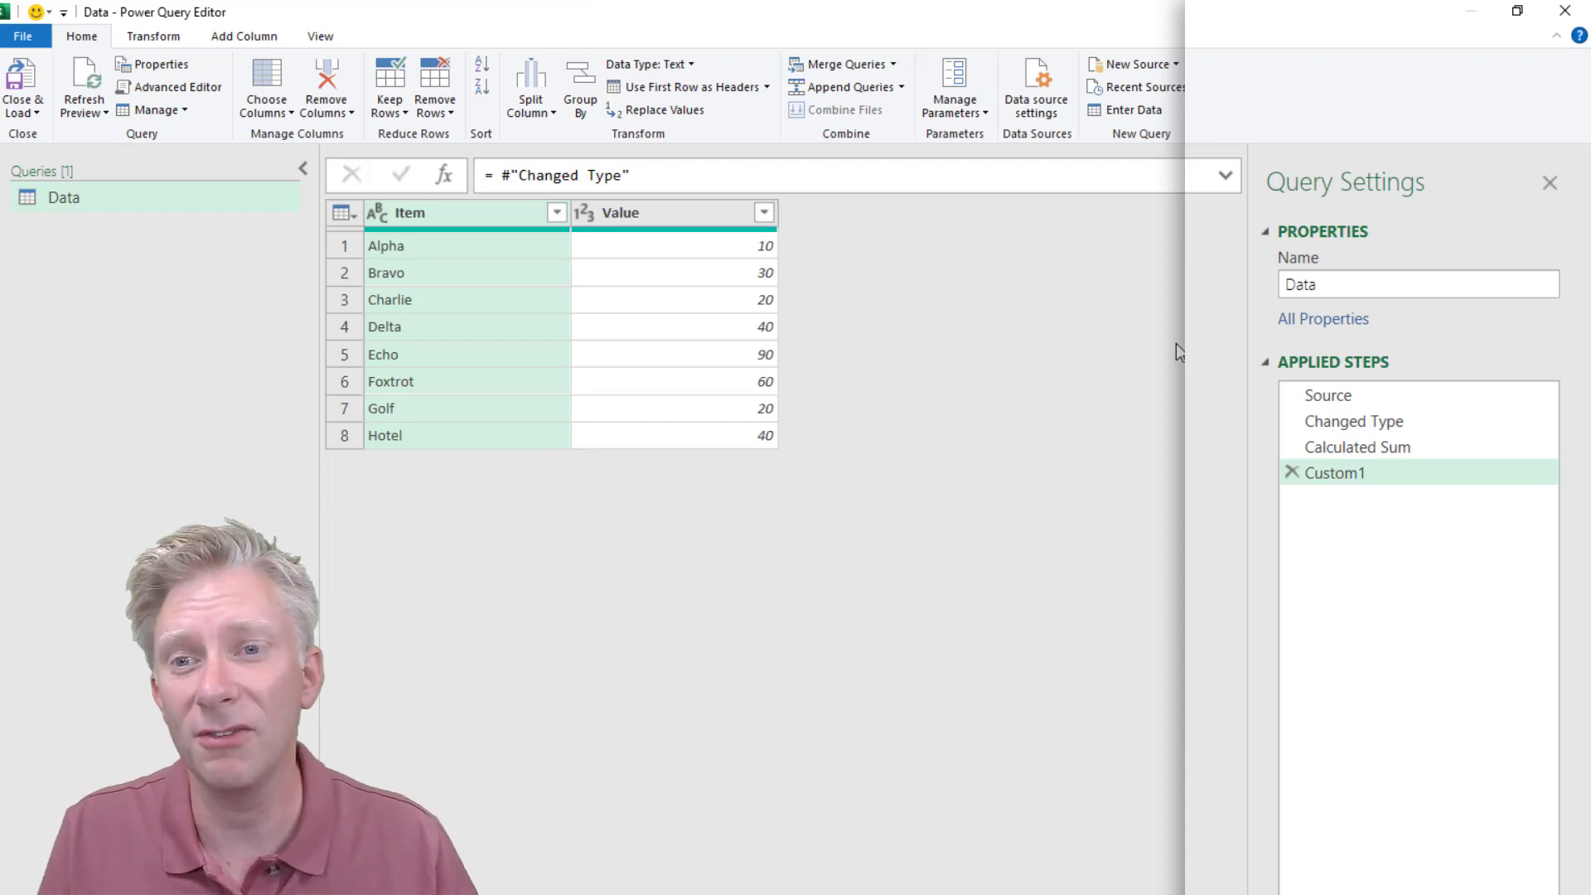
Preview the Changed Type, Calculated Sum (310) and Custom1 step results
{"action": "left_click", "coordinate": [1384, 425]}
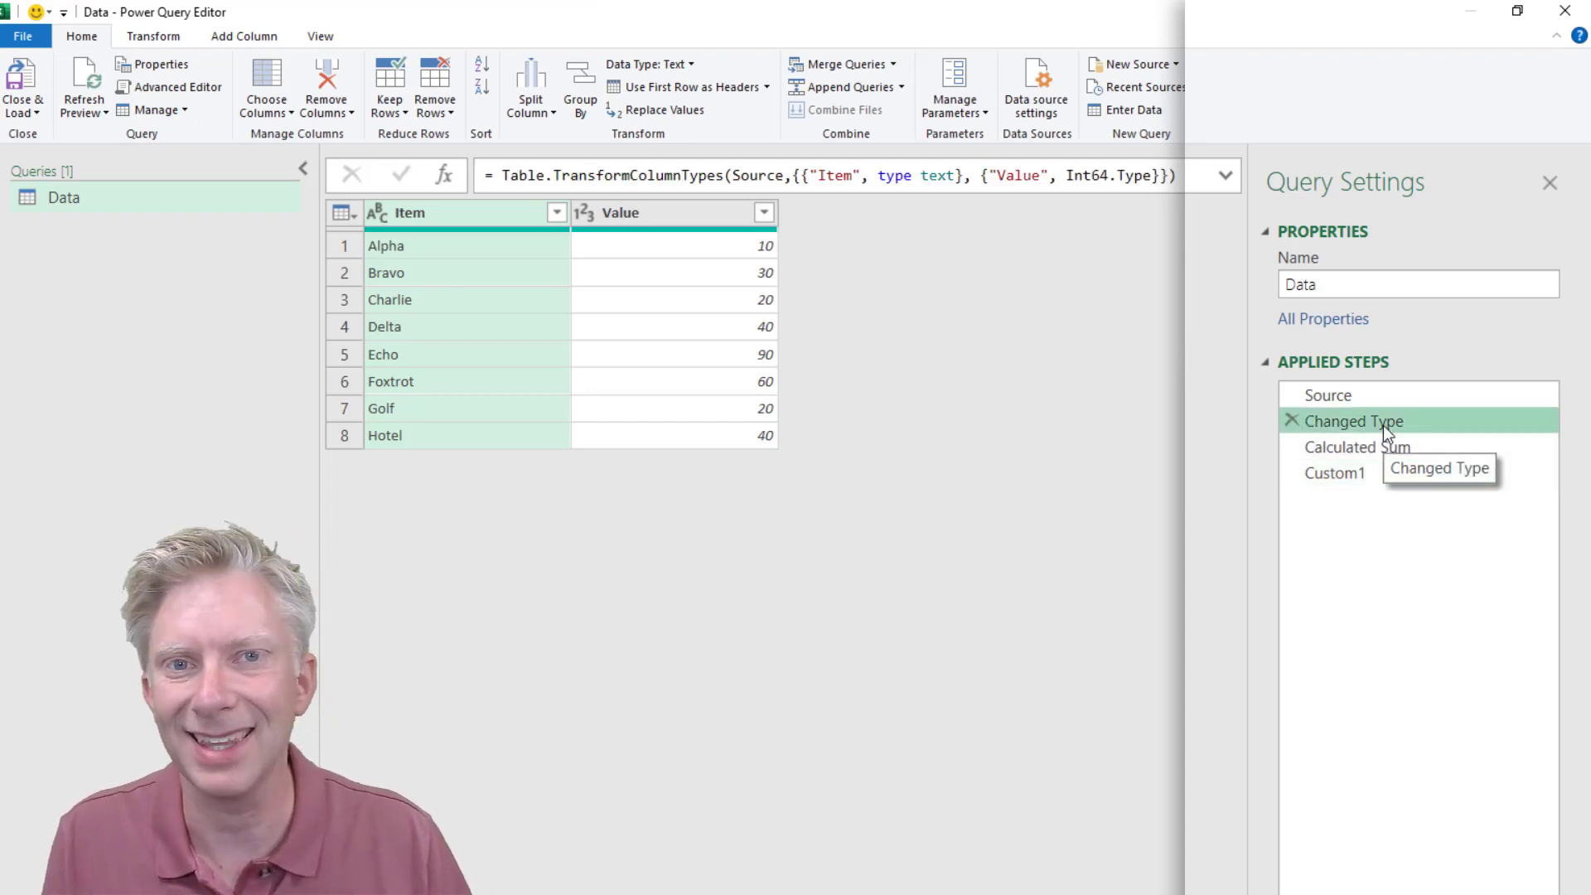
{"action": "left_click", "coordinate": [1386, 446]}
{"action": "left_click", "coordinate": [1352, 474]}
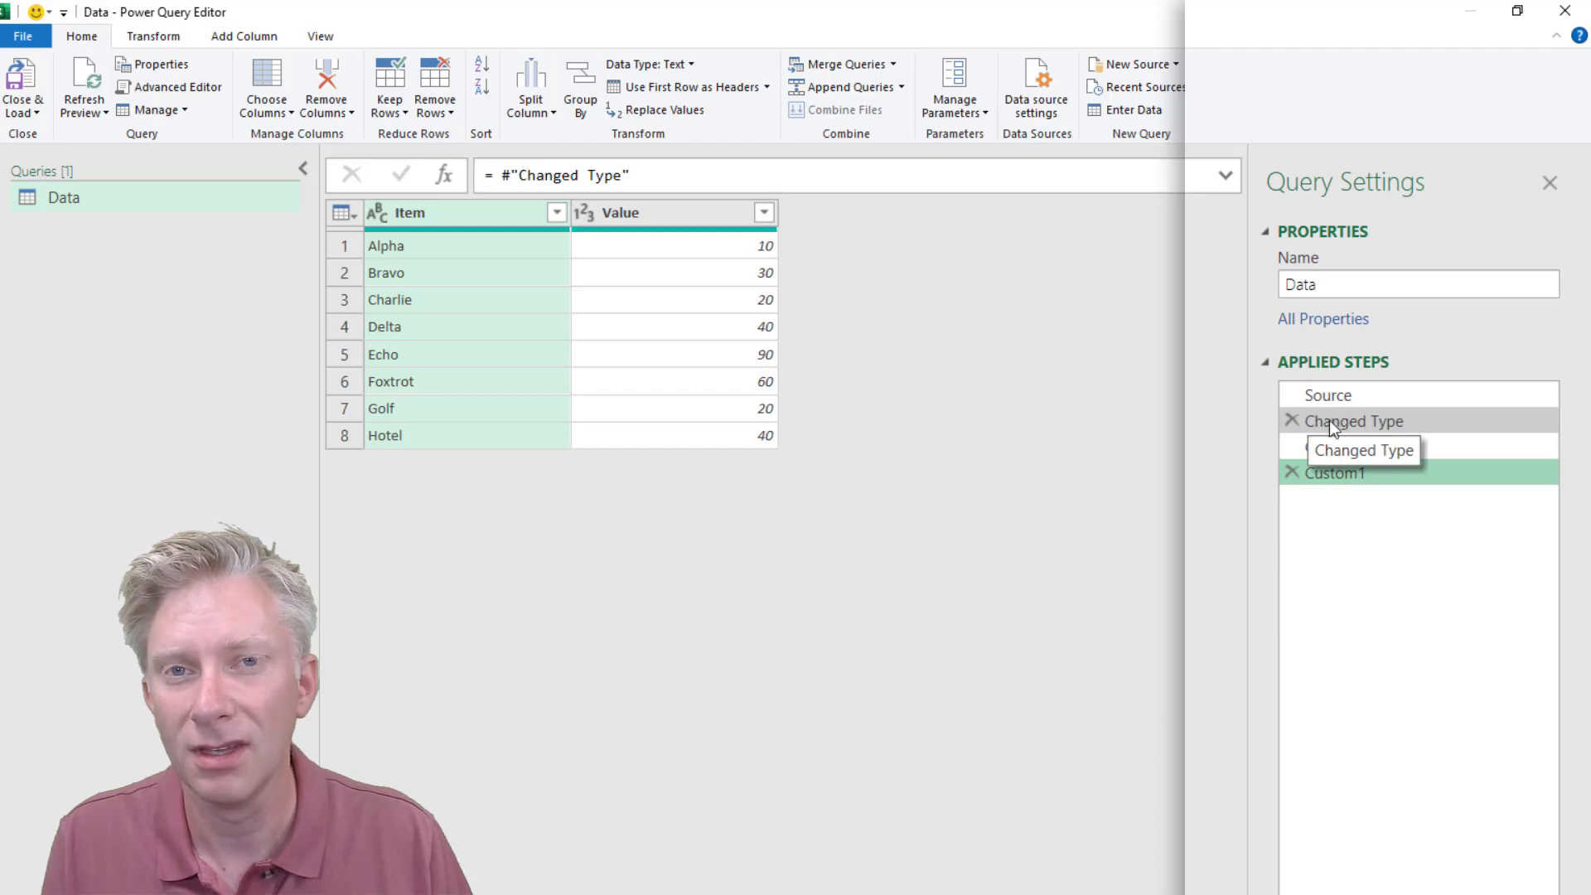
Add a '% of total' custom column with formula [Value] / #"Calculated Sum"
{"action": "left_click", "coordinate": [237, 37]}
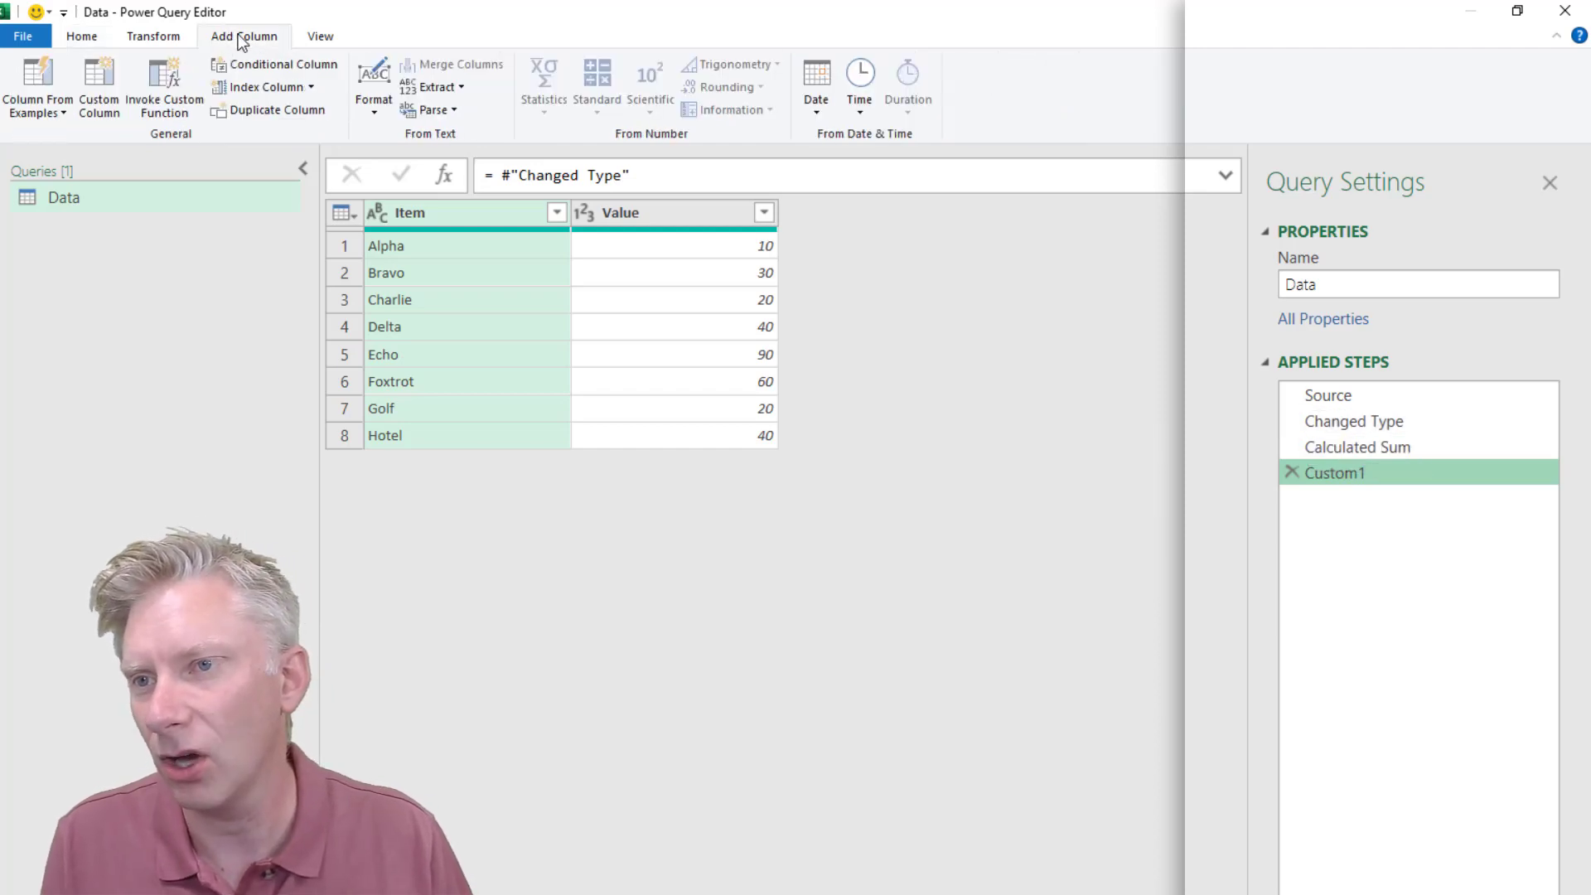
{"action": "left_click", "coordinate": [109, 94]}
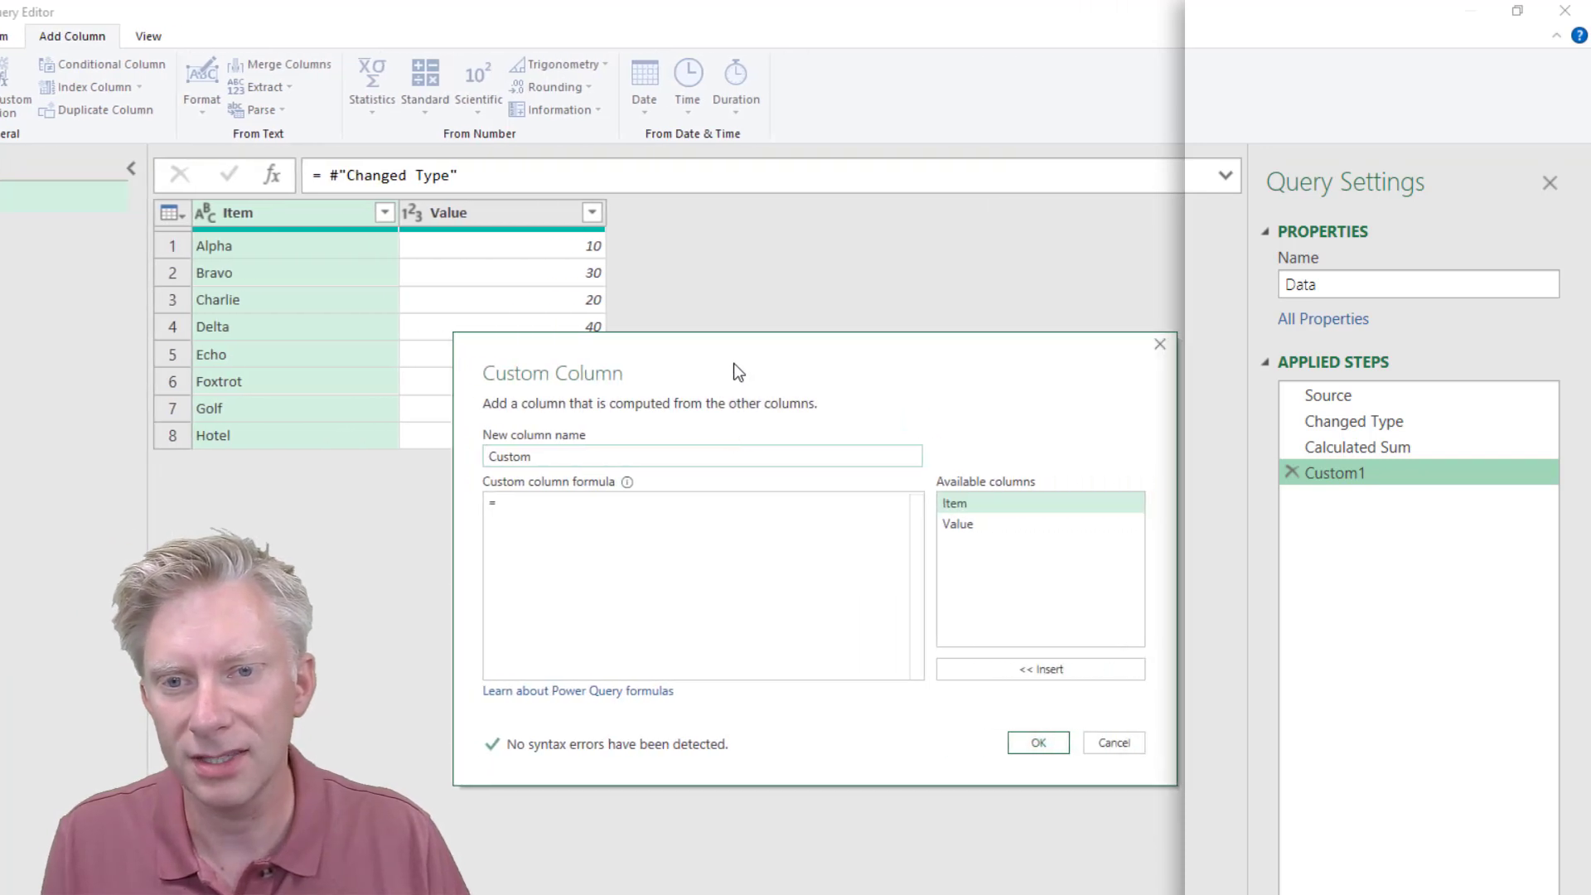
{"action": "left_click_drag", "start_coordinate": [733, 361], "coordinate": [723, 355]}
{"action": "left_click_drag", "start_coordinate": [604, 448], "coordinate": [451, 446]}
{"action": "type", "text": "% of "}
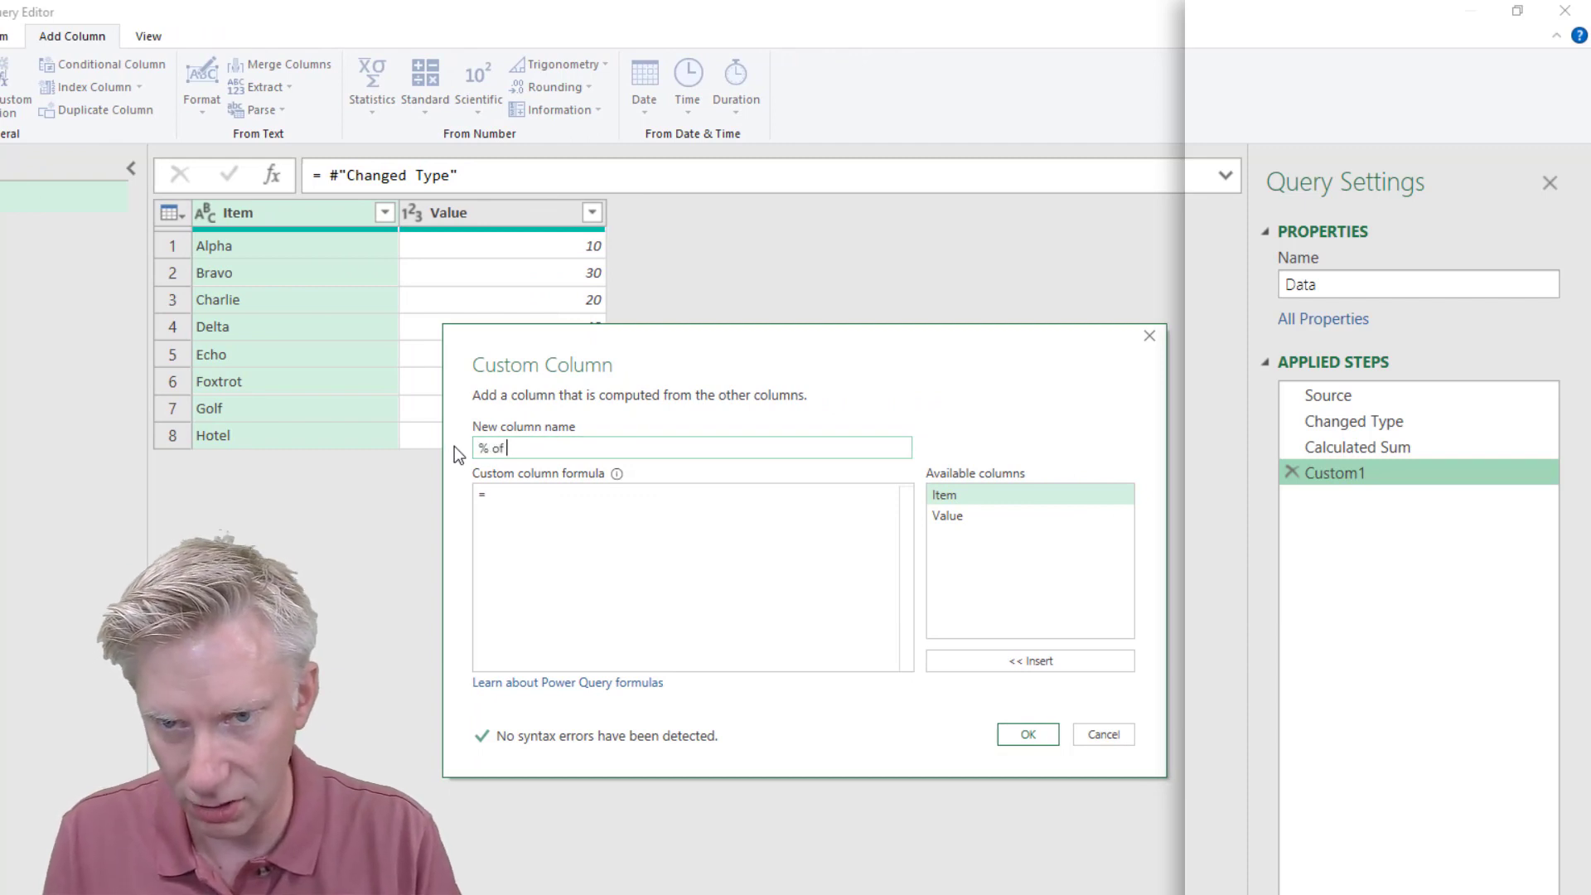
{"action": "type", "text": "total"}
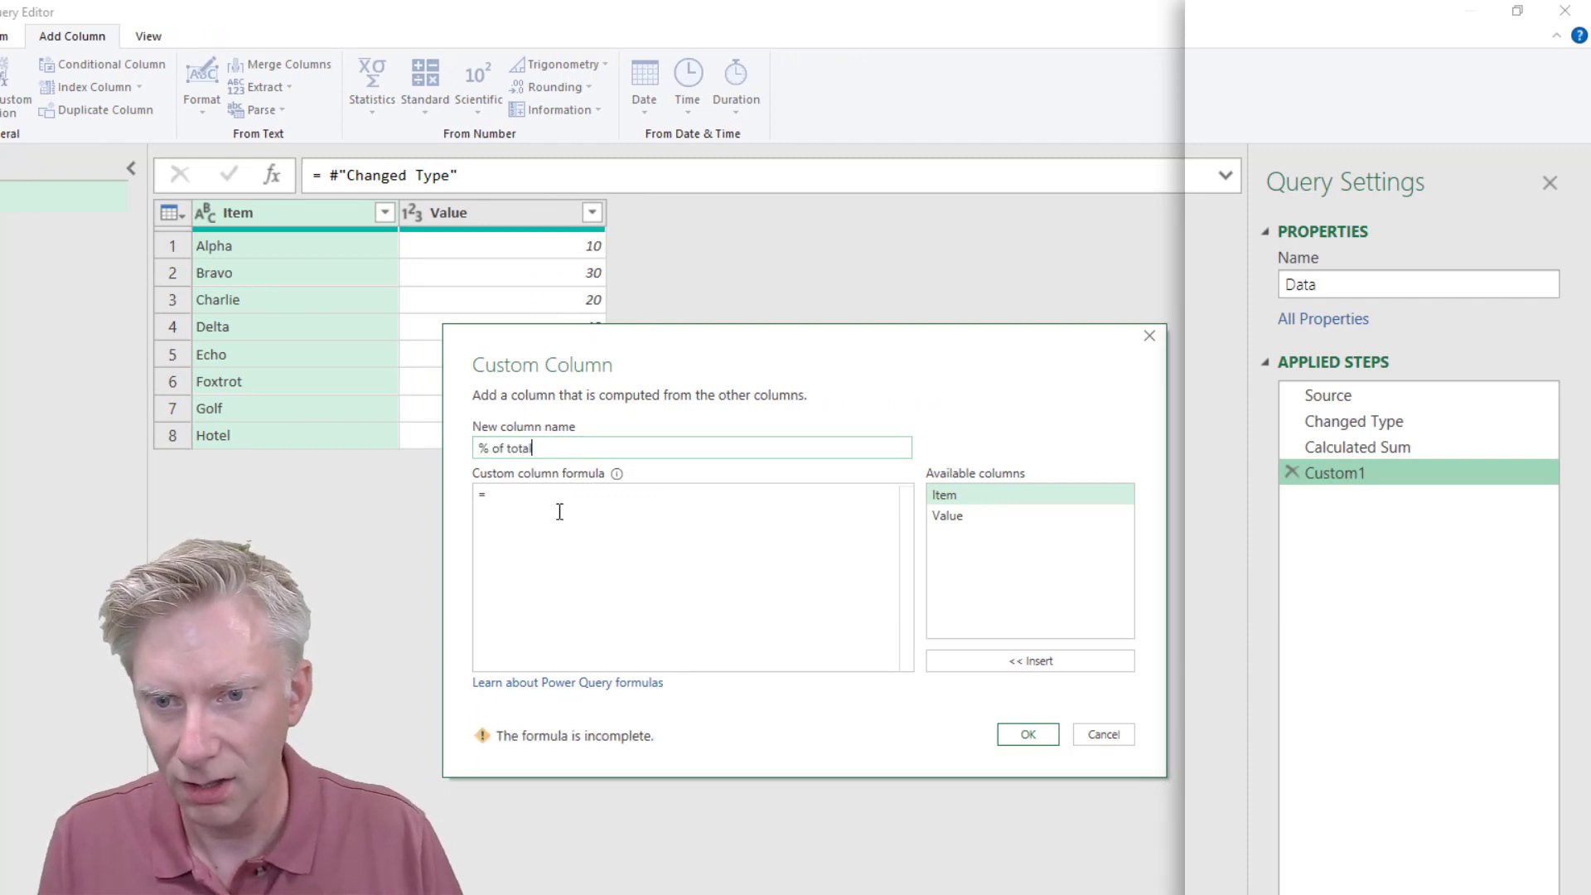
{"action": "left_click", "coordinate": [559, 508]}
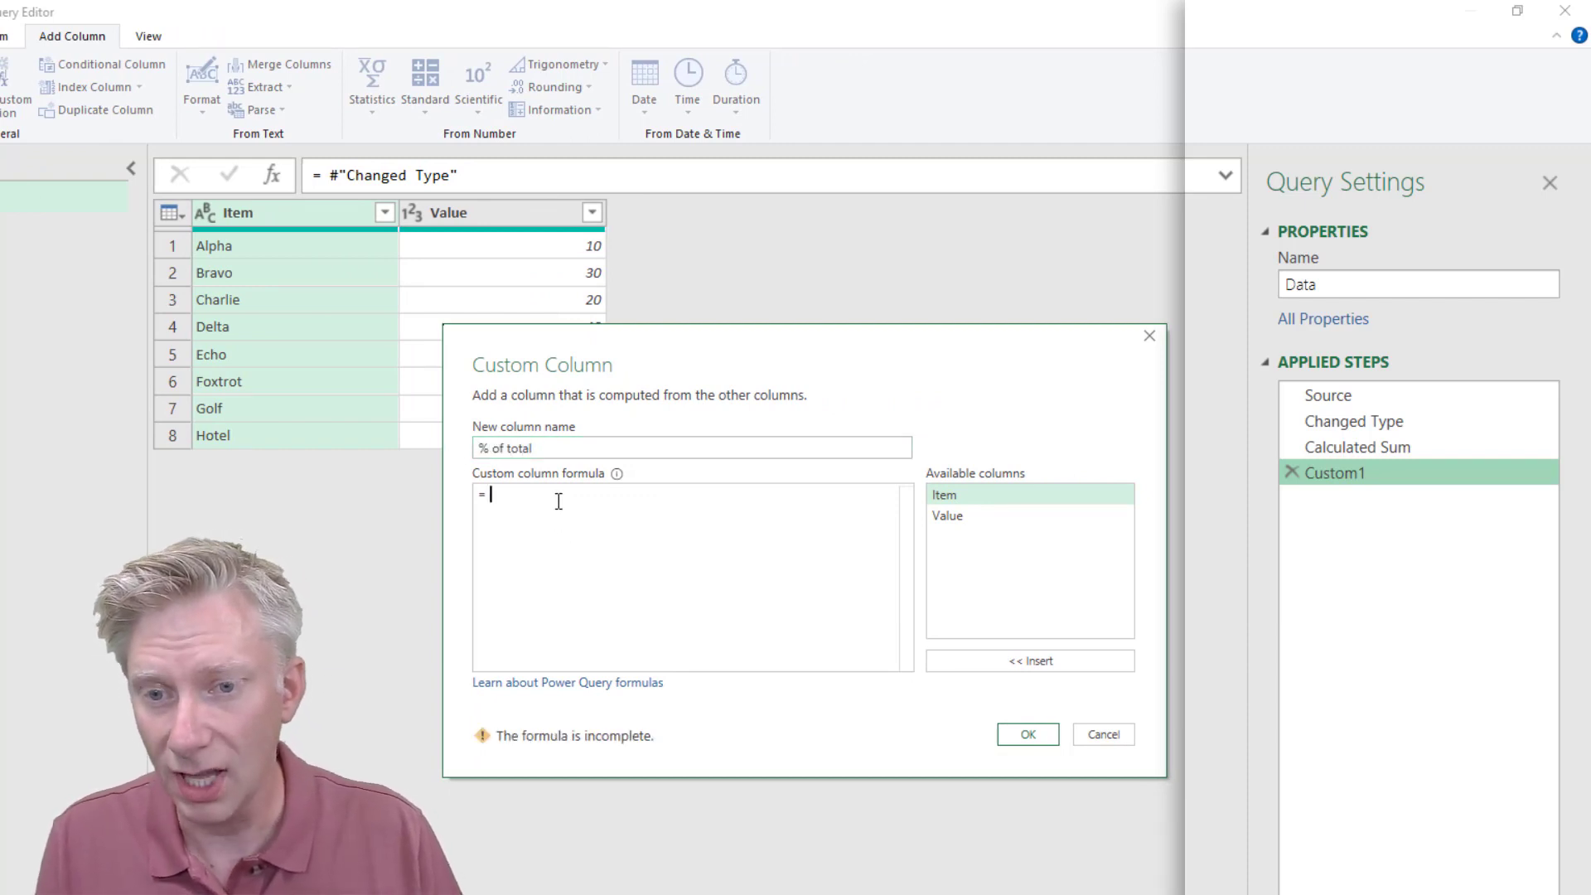
{"action": "double_click", "coordinate": [953, 519]}
{"action": "type", "text": "/"}
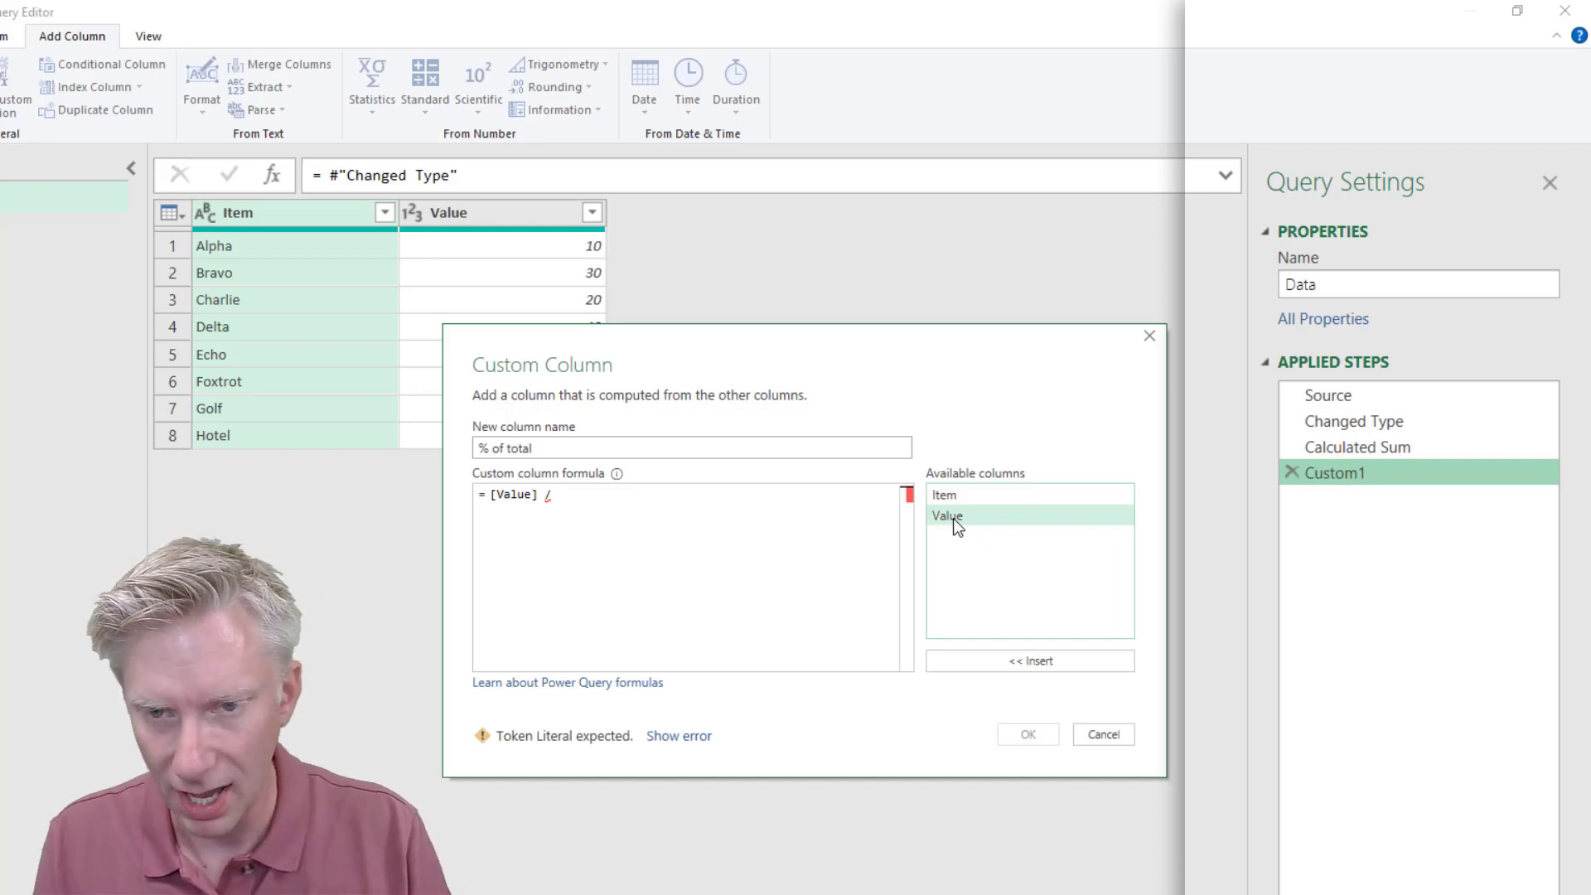
{"action": "type", "text": "#\"Ca"}
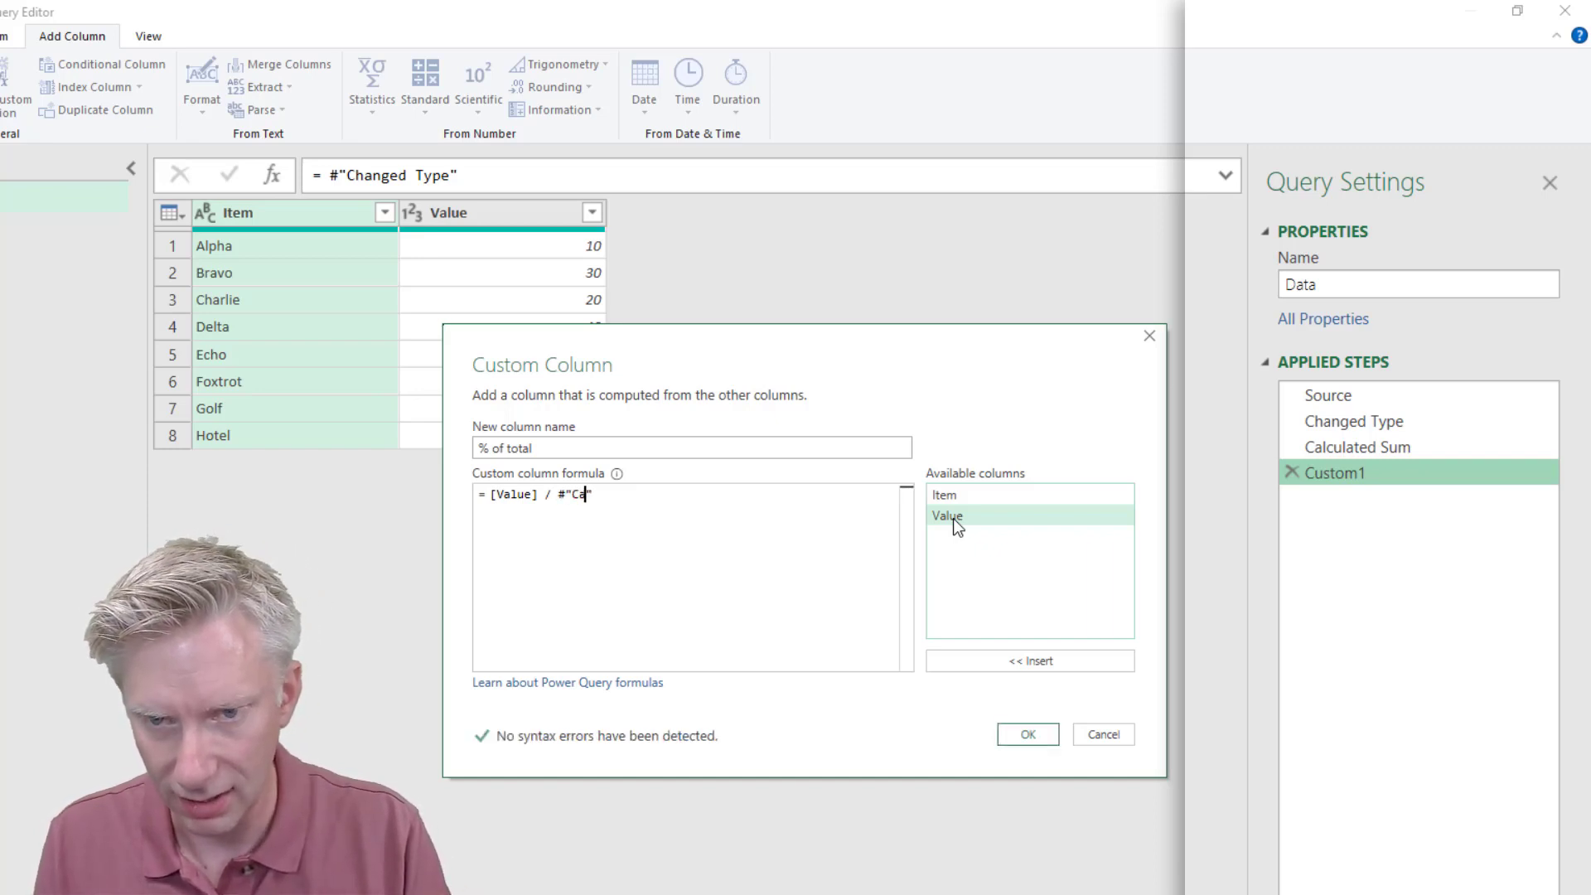
{"action": "type", "text": "lcula"}
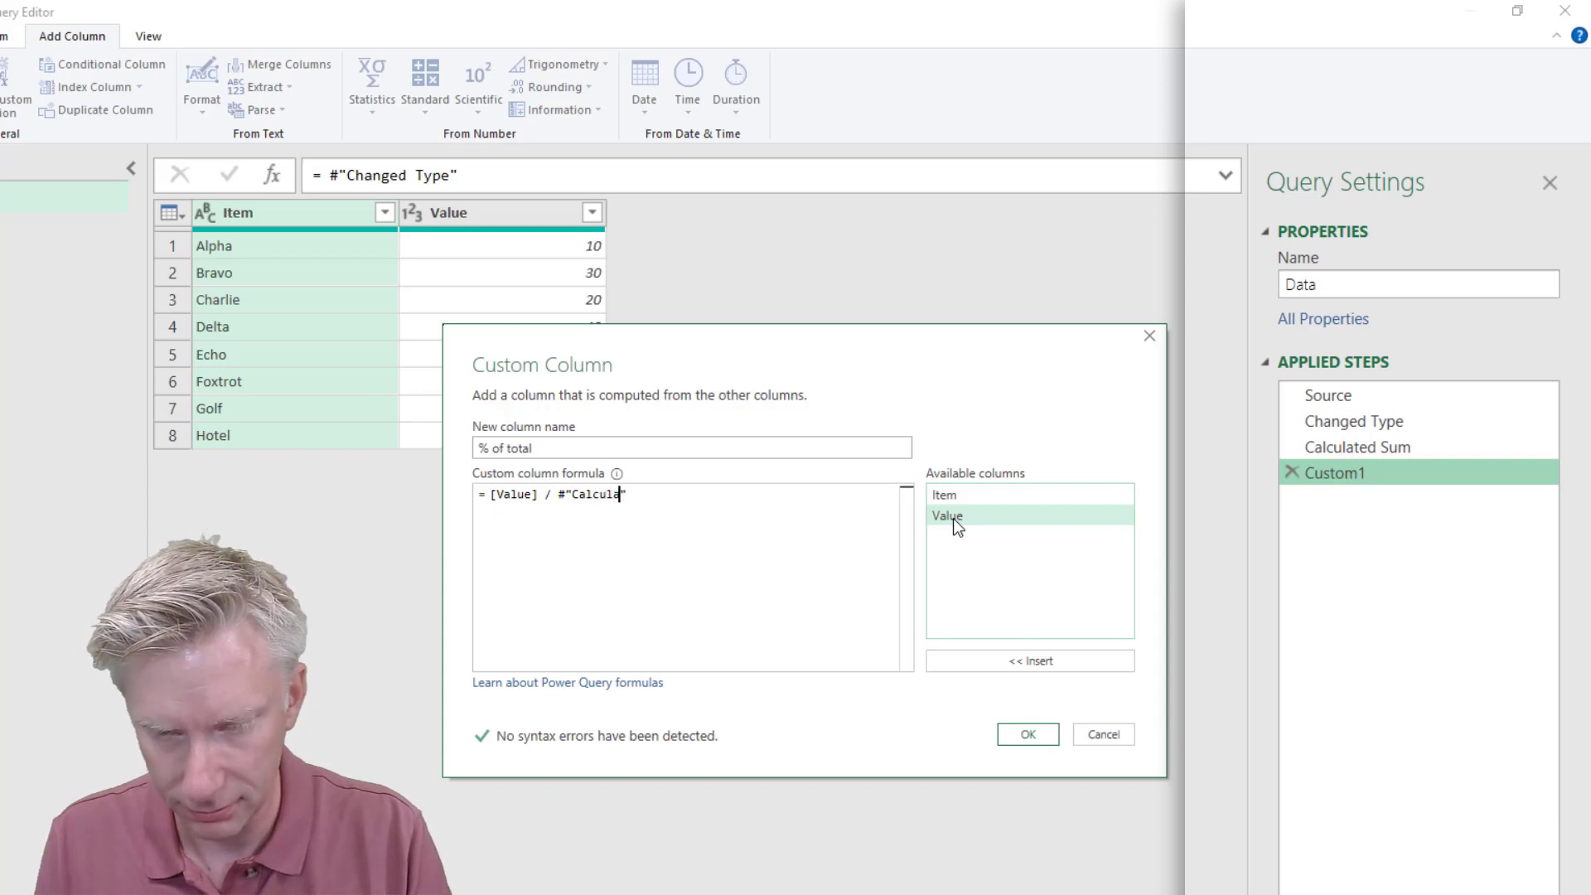
{"action": "type", "text": "ted Sum"}
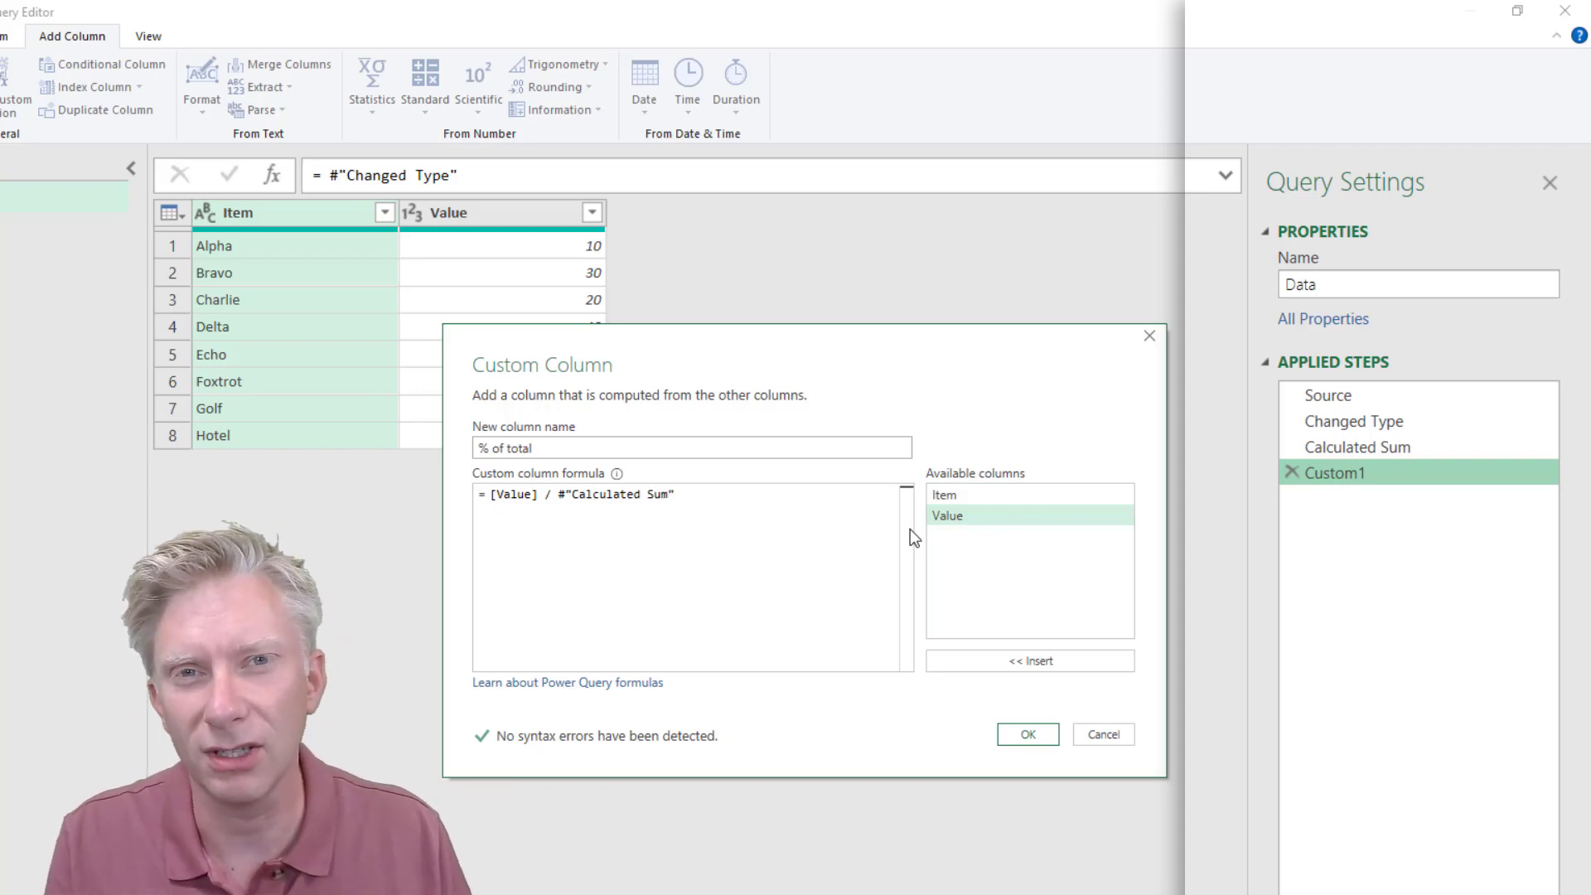
{"action": "left_click", "coordinate": [1026, 734]}
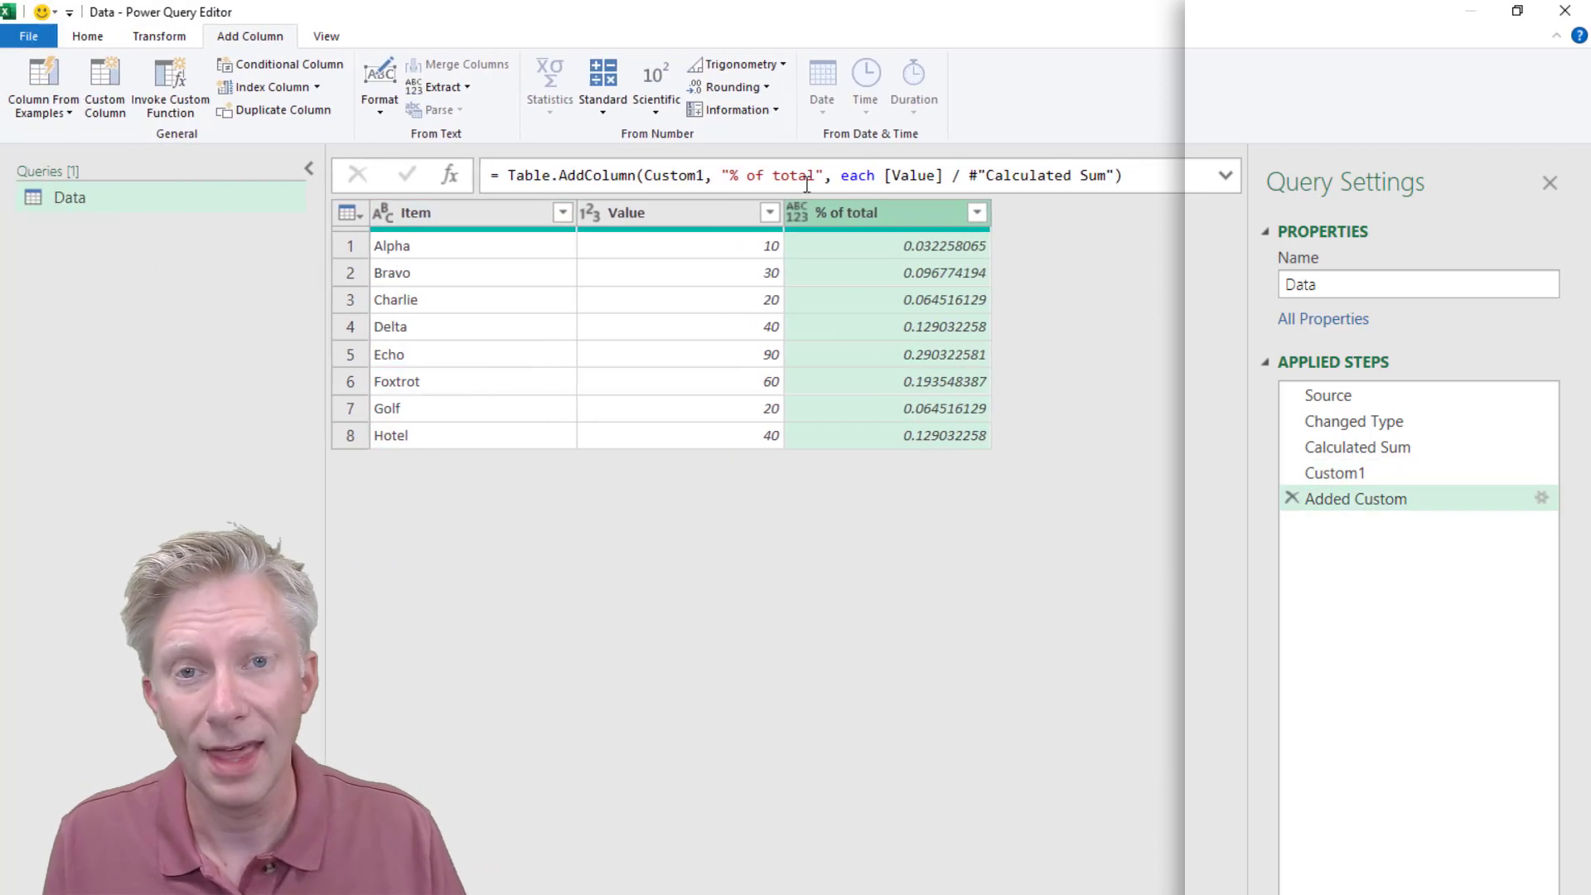
Set % of total to Percentage type, then review each applied step's output
{"action": "left_click", "coordinate": [806, 216]}
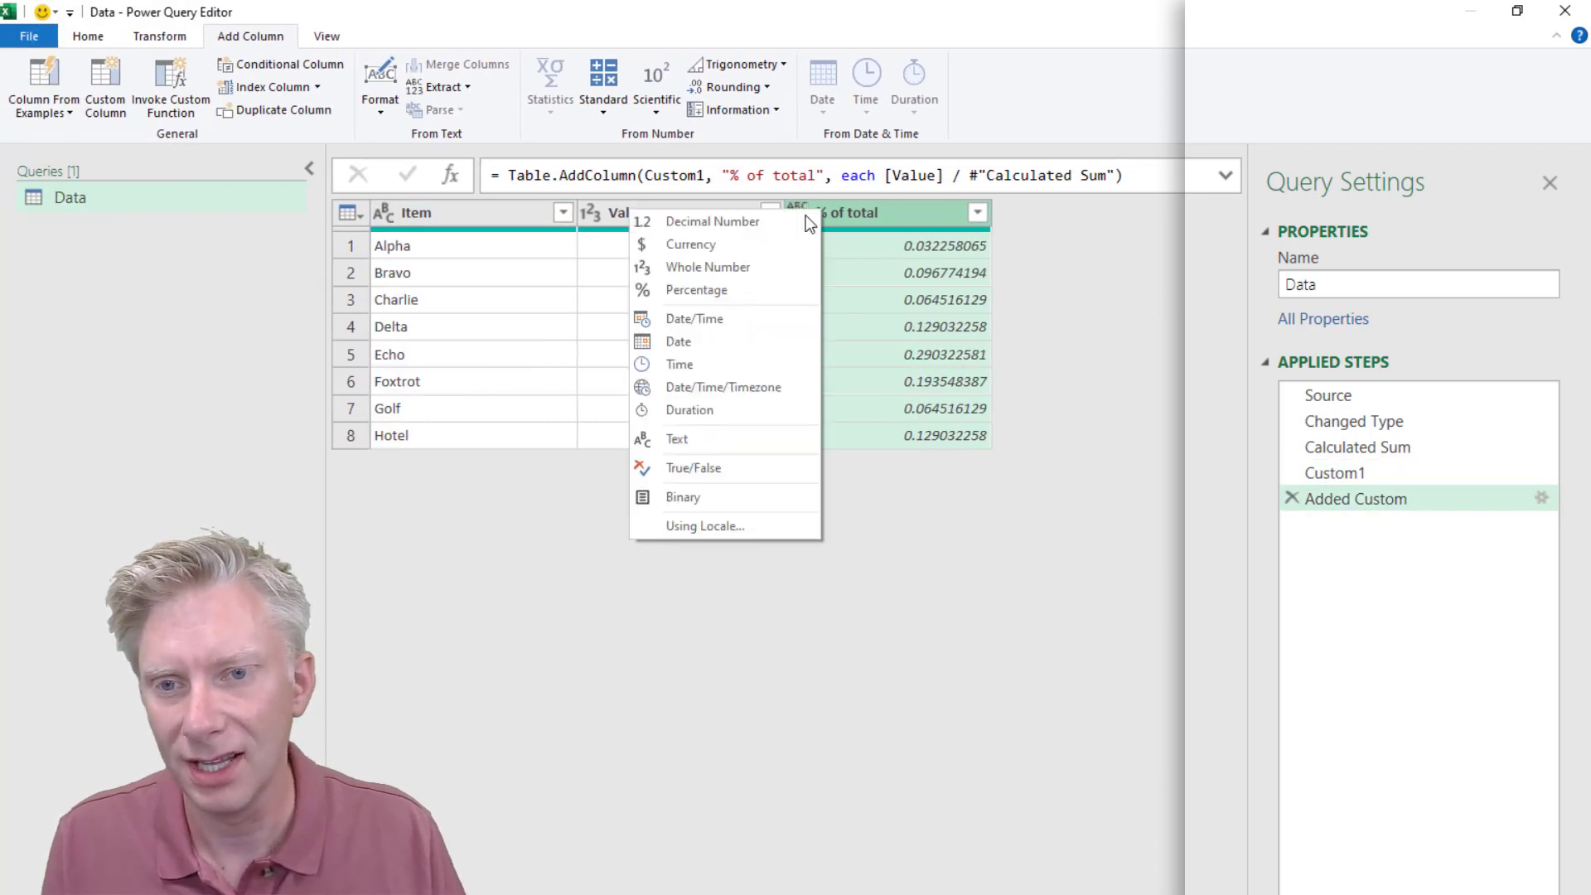
{"action": "left_click", "coordinate": [750, 291]}
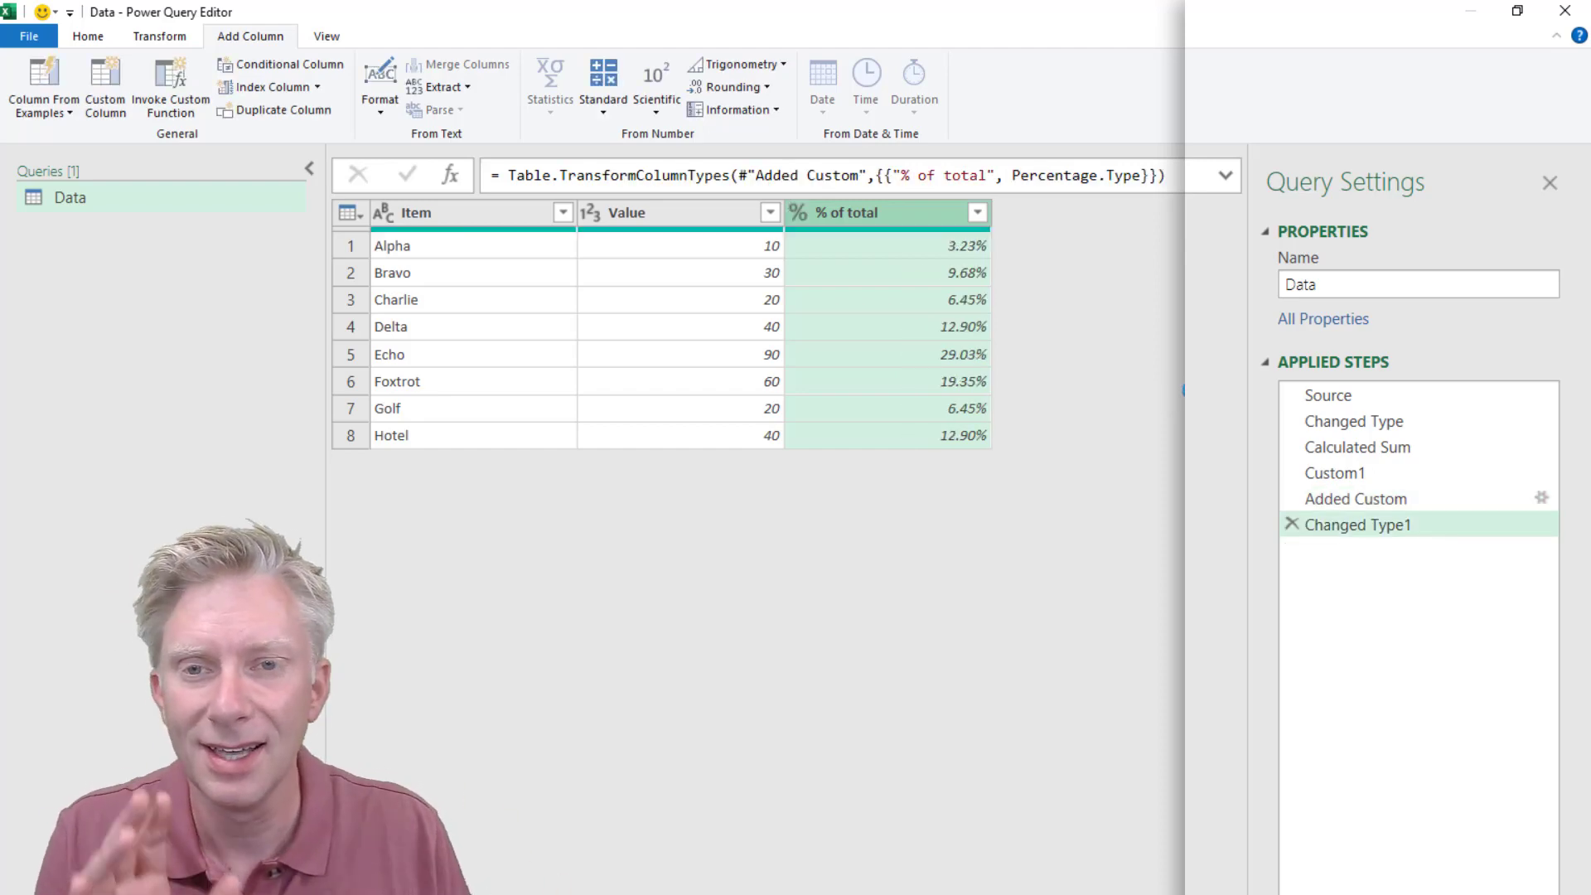
{"action": "left_click", "coordinate": [1355, 425]}
{"action": "left_click", "coordinate": [1358, 445]}
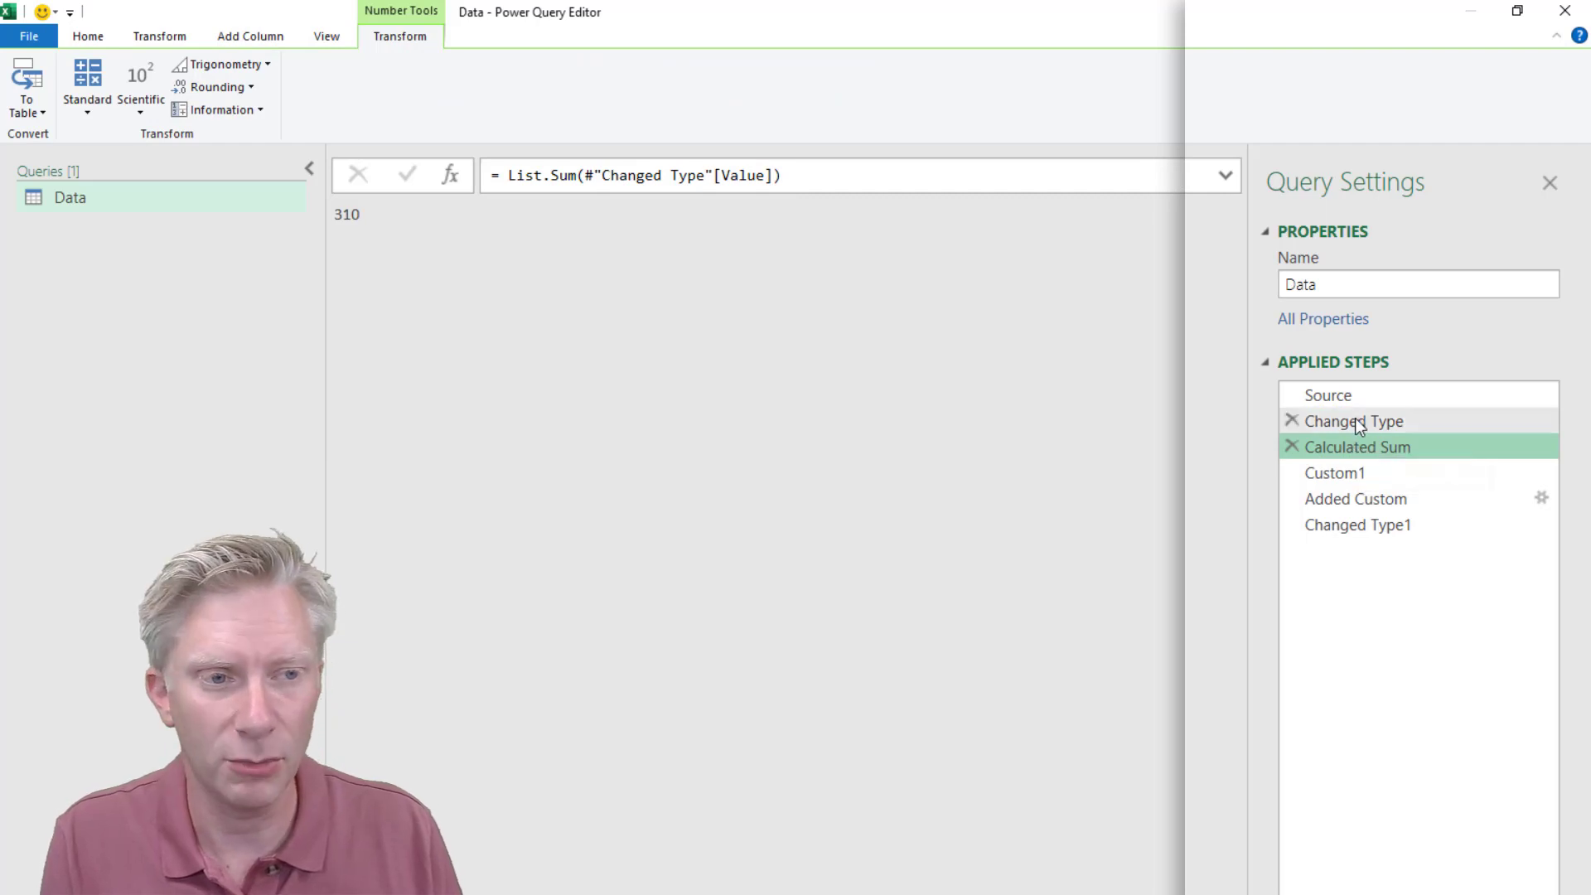
{"action": "left_click", "coordinate": [1355, 419]}
{"action": "left_click", "coordinate": [1346, 480]}
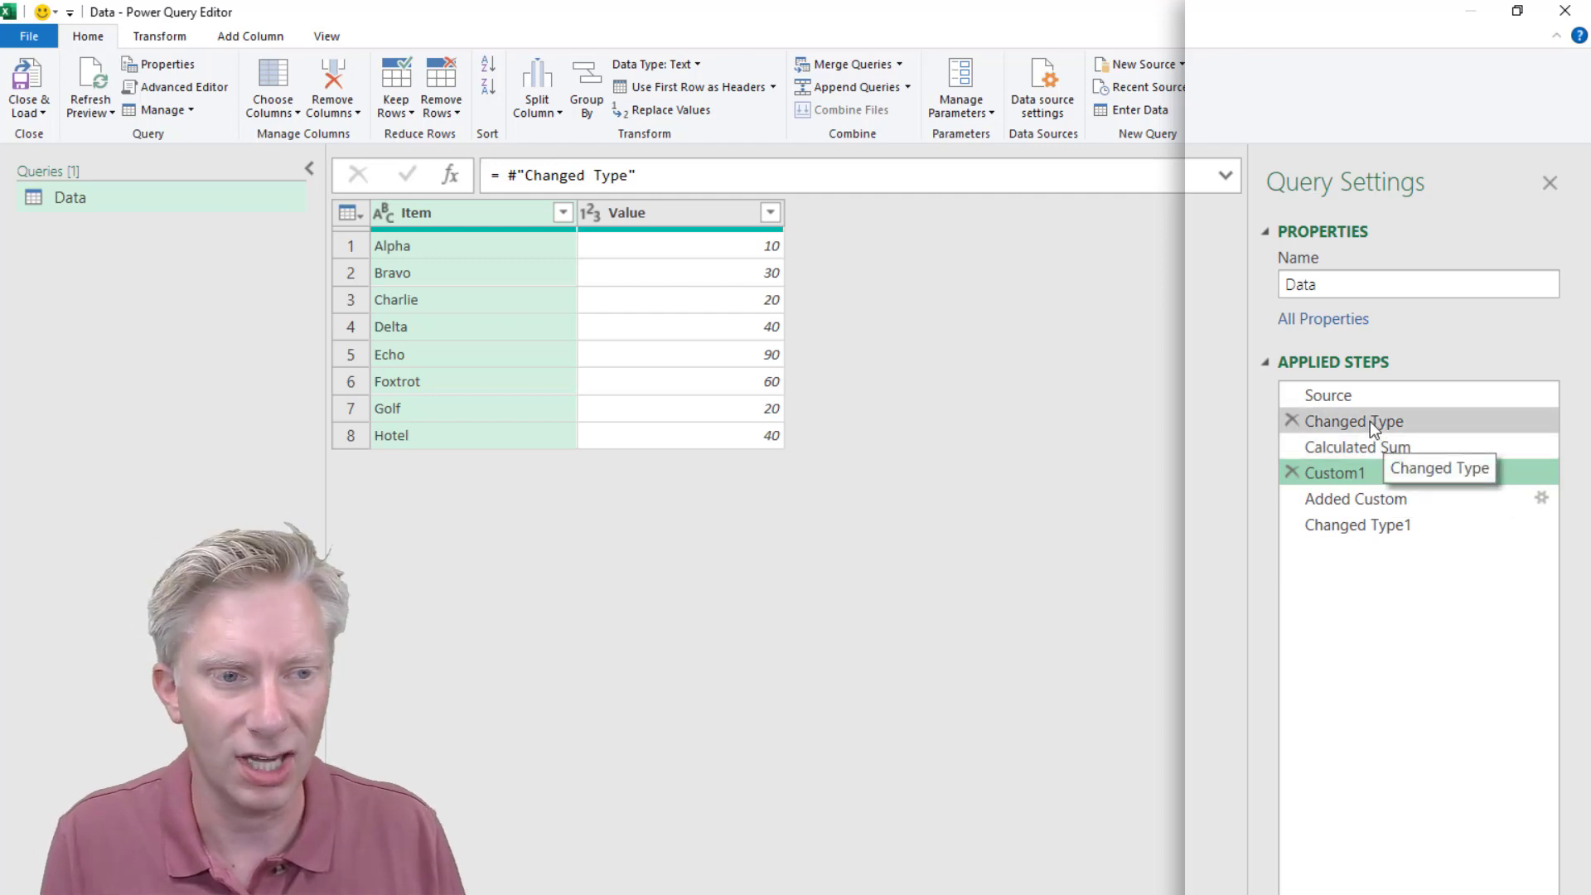
{"action": "left_click", "coordinate": [1368, 500]}
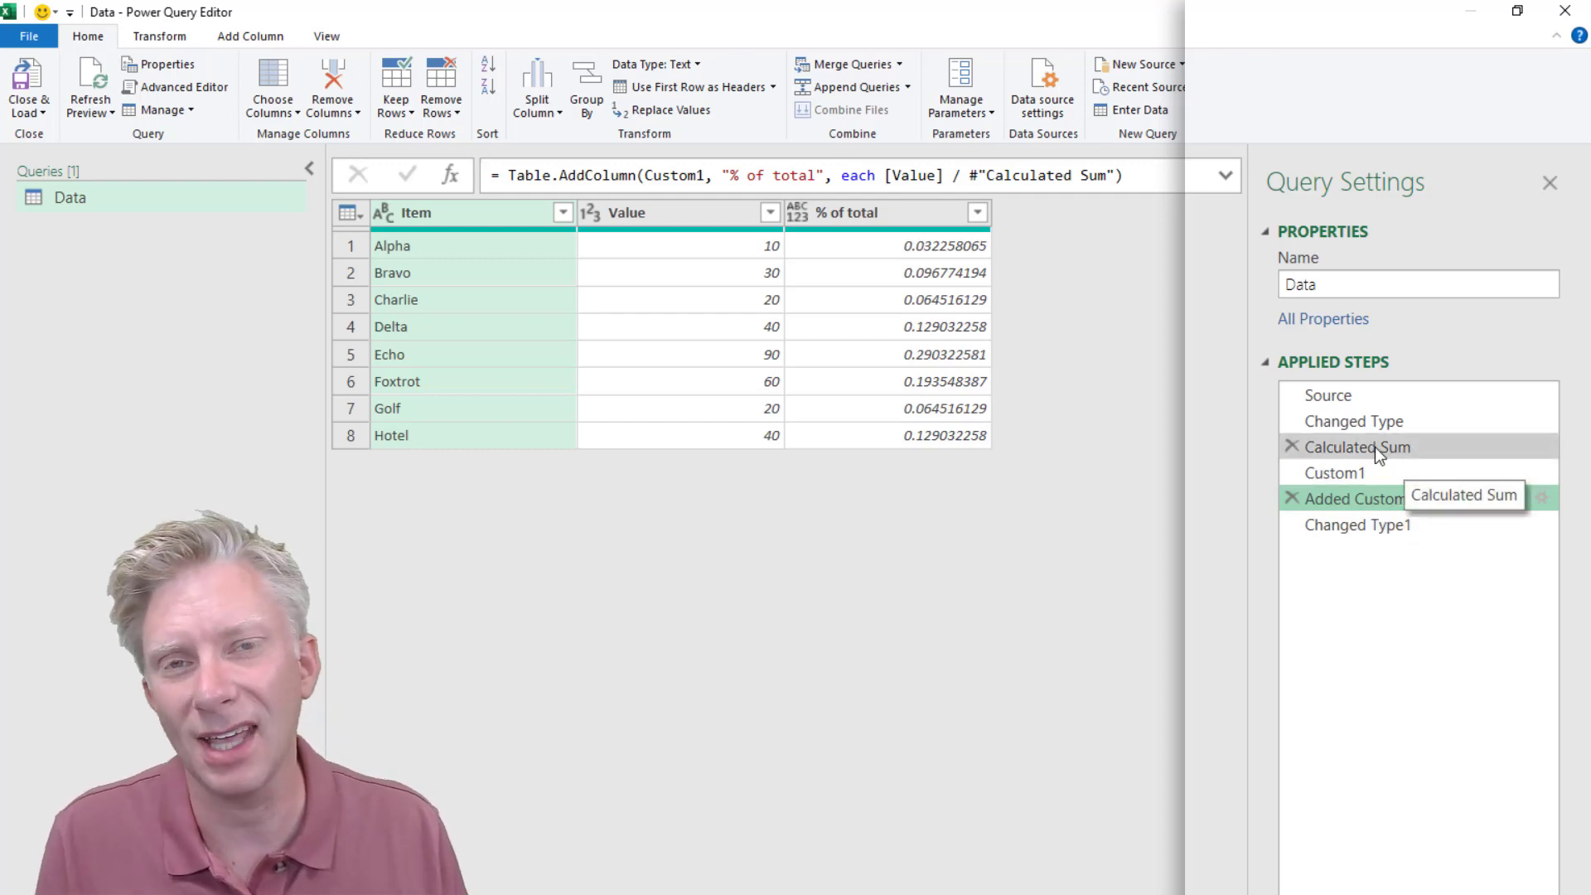
{"action": "left_click", "coordinate": [1379, 524]}
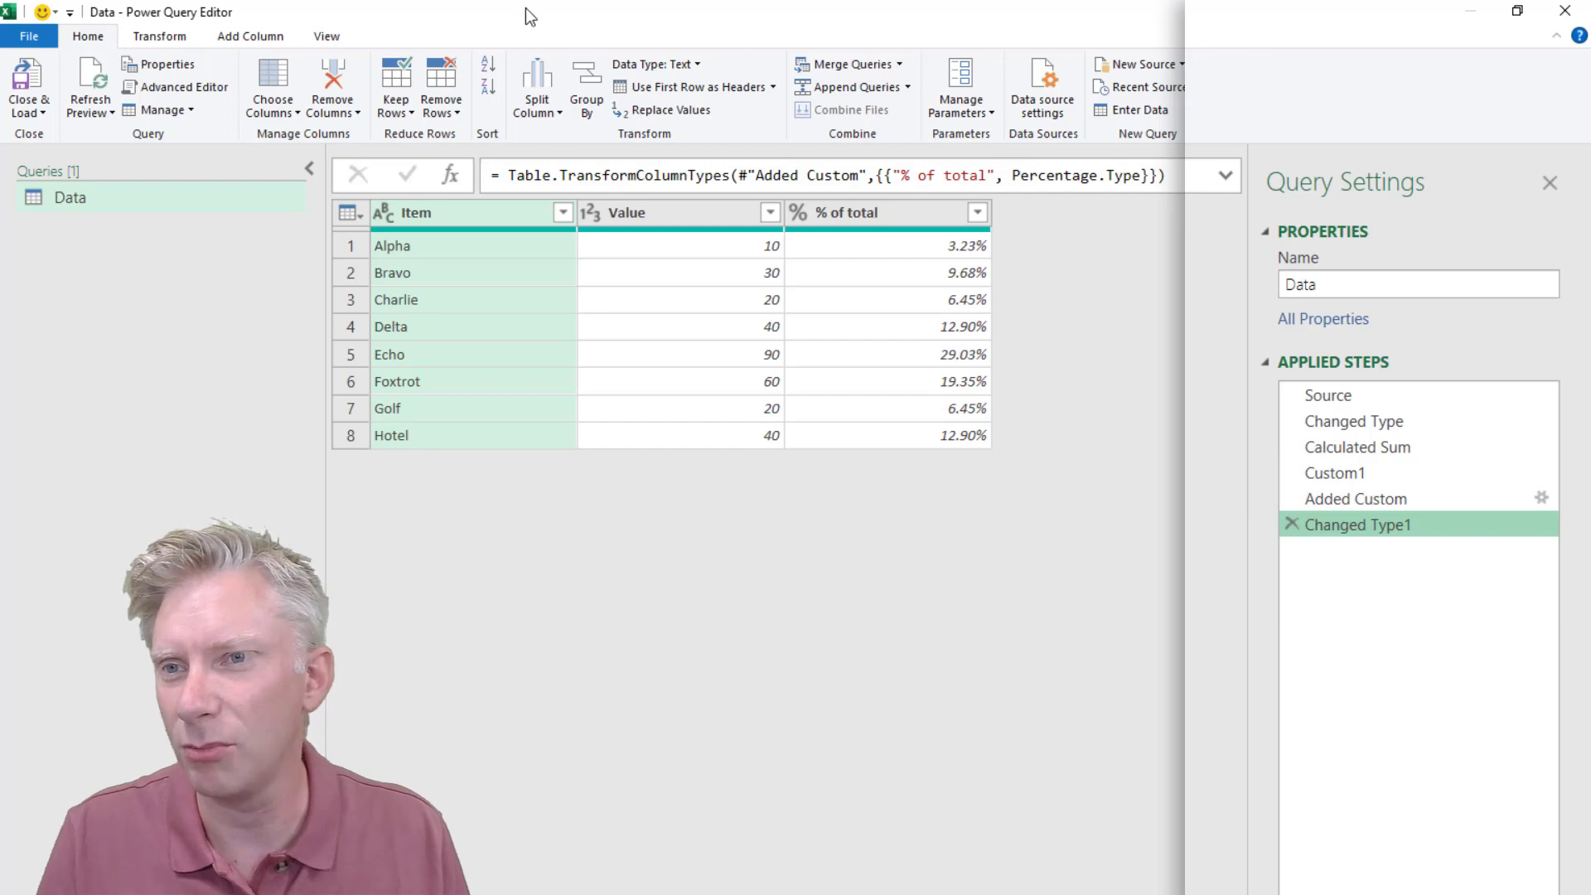
In the Advanced Editor, cut the Calculated Sum line and paste it after Added Custom
{"action": "left_click", "coordinate": [328, 36]}
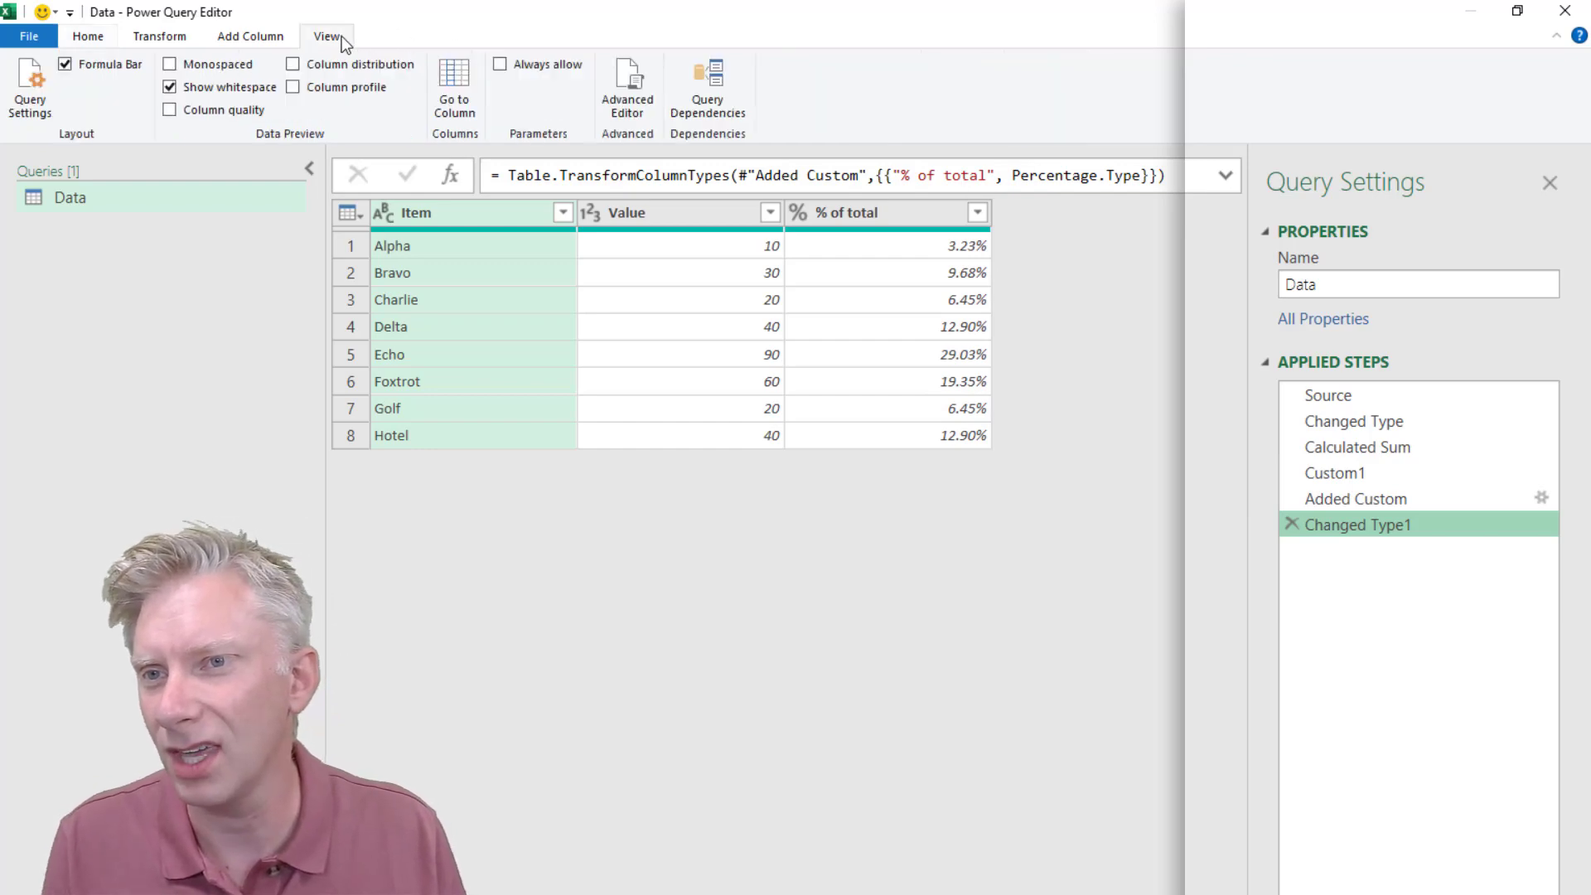
{"action": "left_click", "coordinate": [609, 101]}
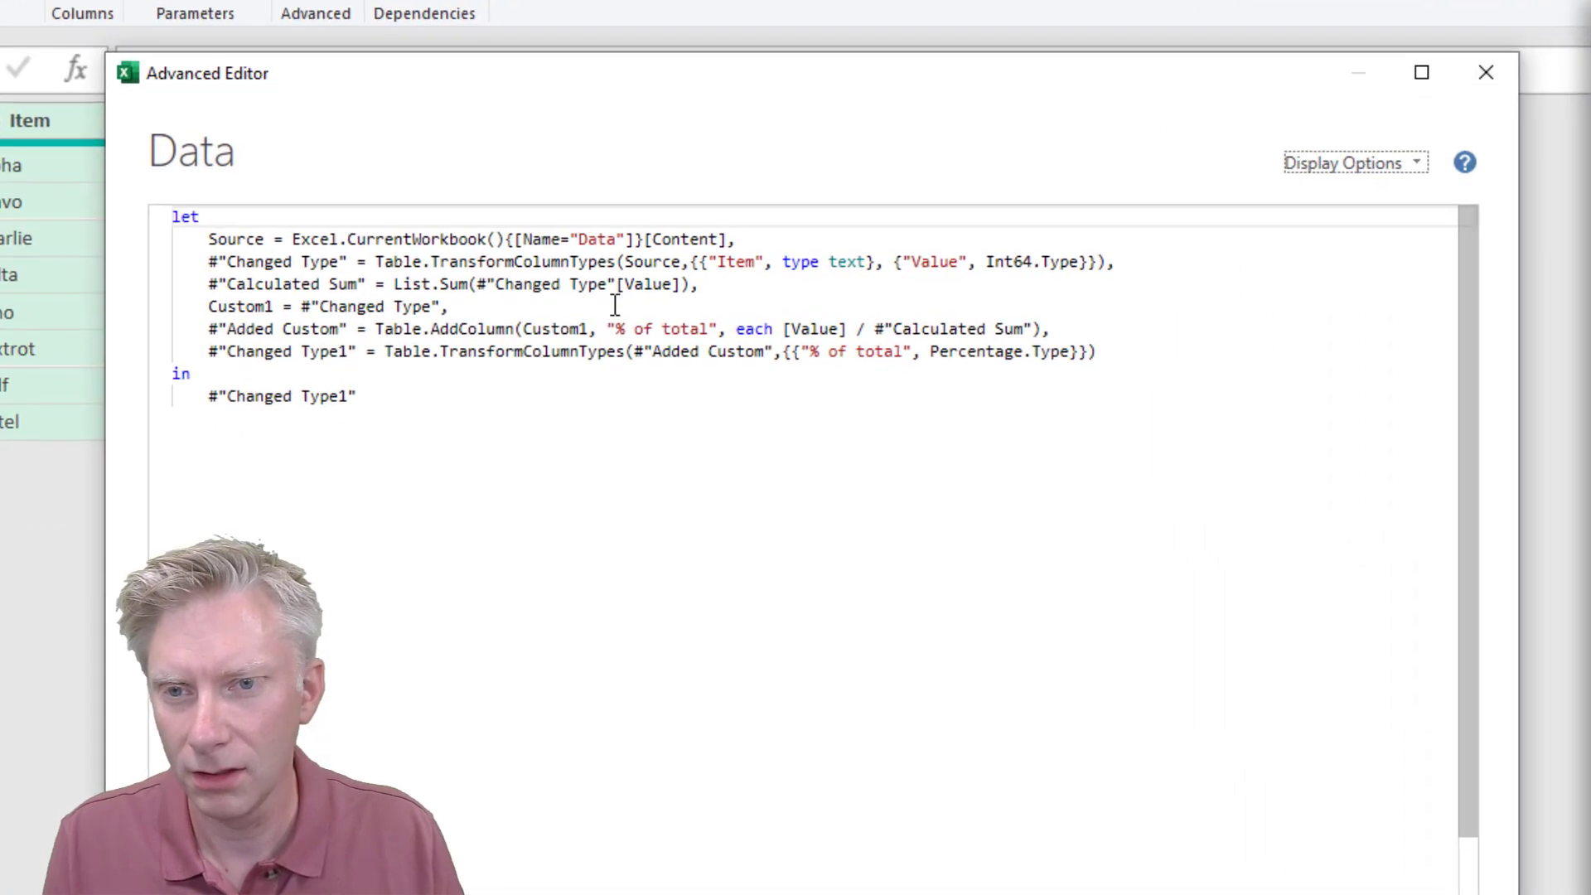
{"action": "left_click_drag", "start_coordinate": [701, 284], "coordinate": [210, 284]}
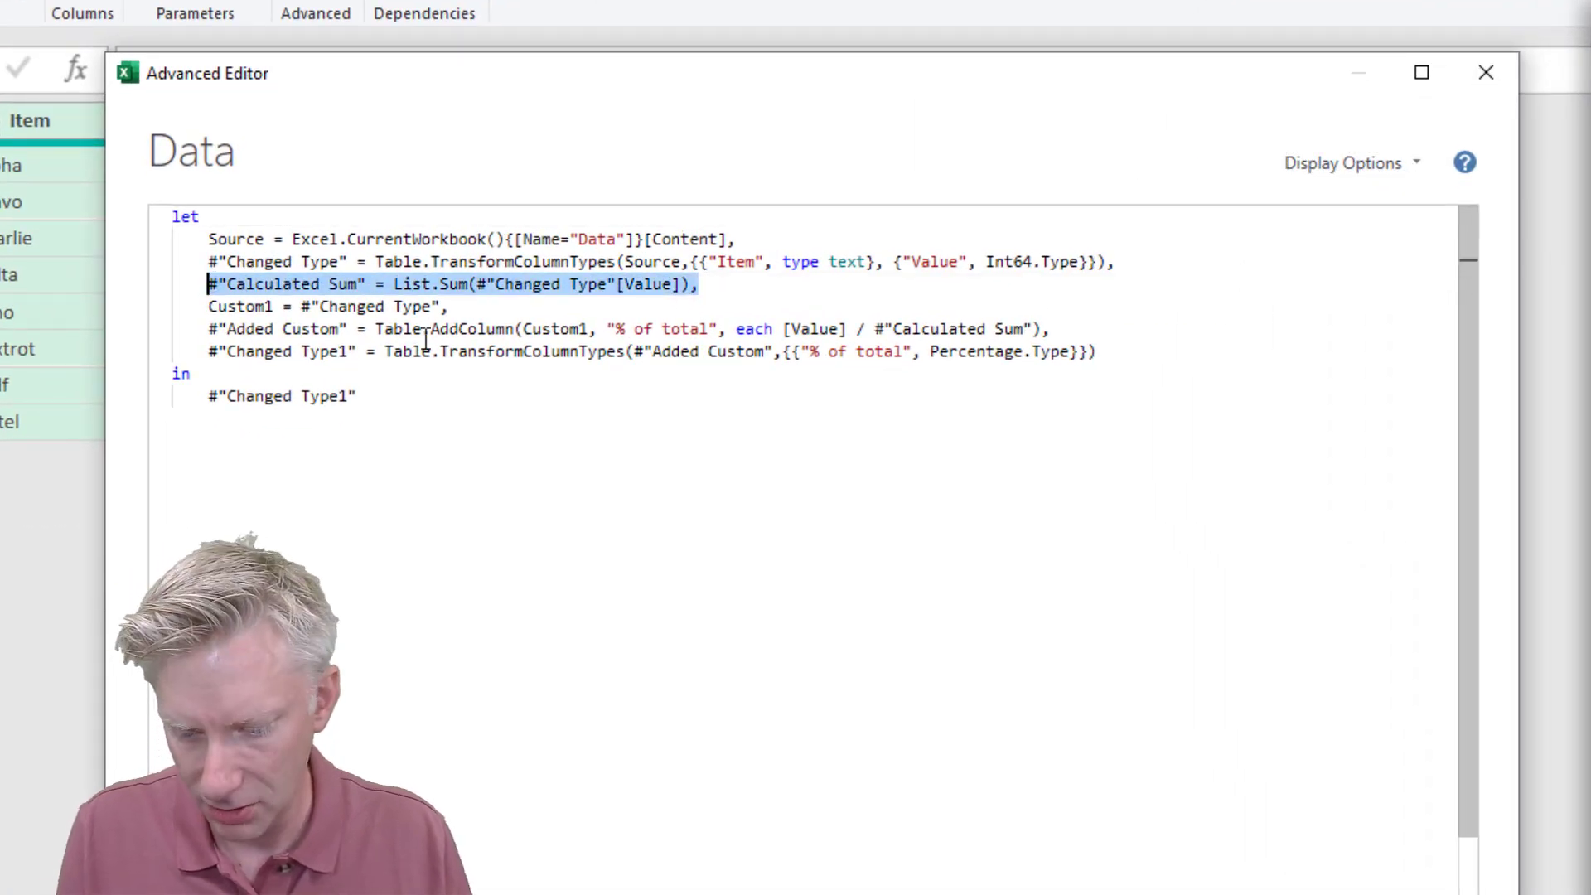
{"action": "key", "text": "ctrl+x"}
{"action": "key", "text": "BackSpace"}
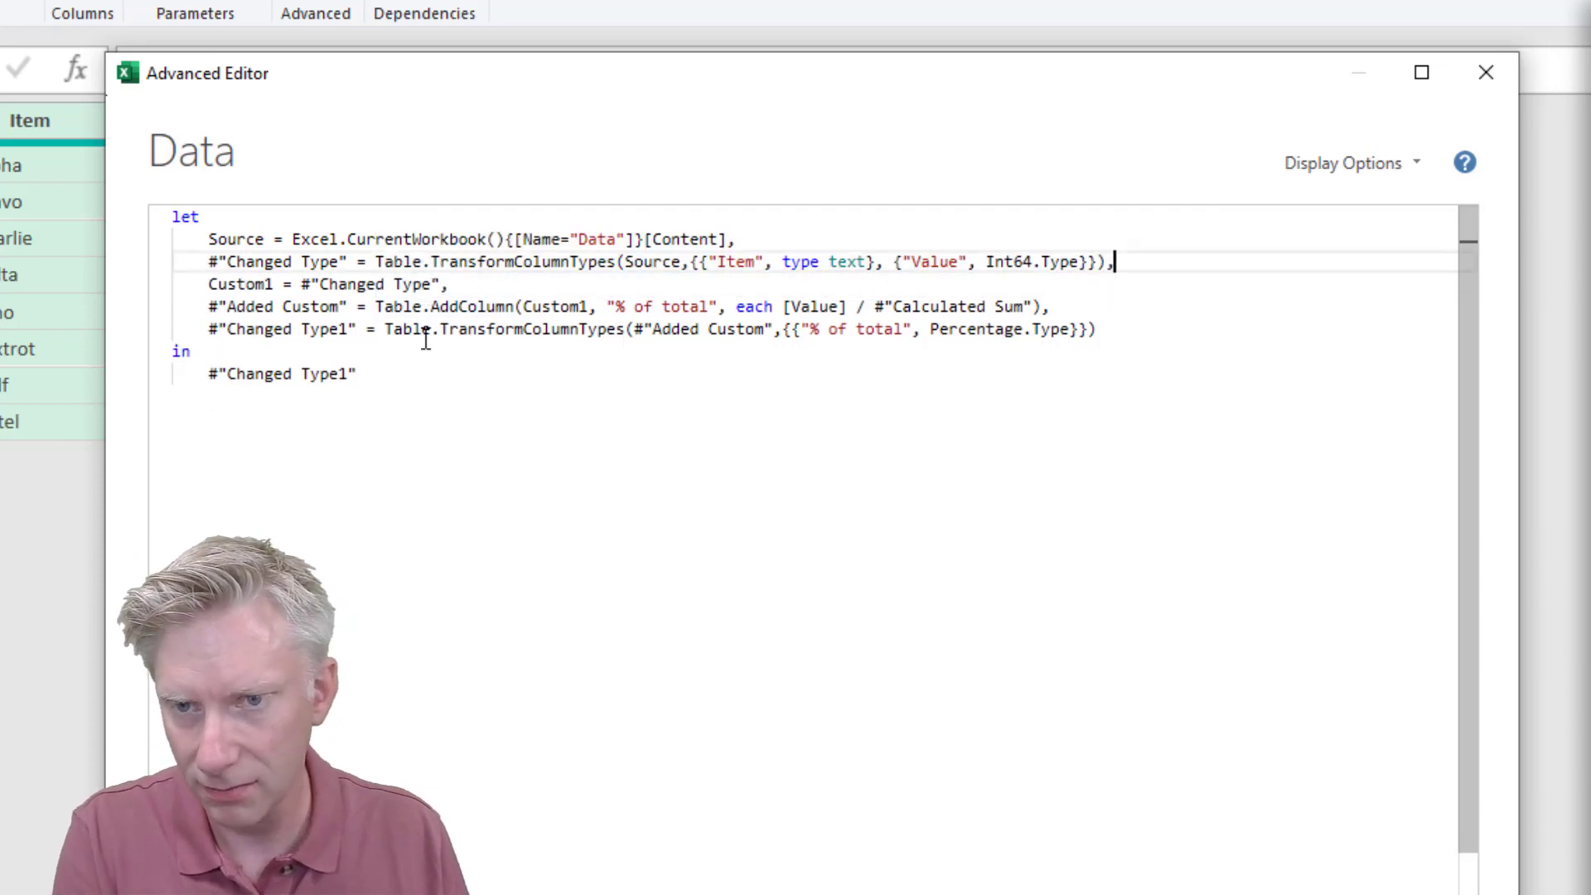
{"action": "left_click", "coordinate": [1102, 306]}
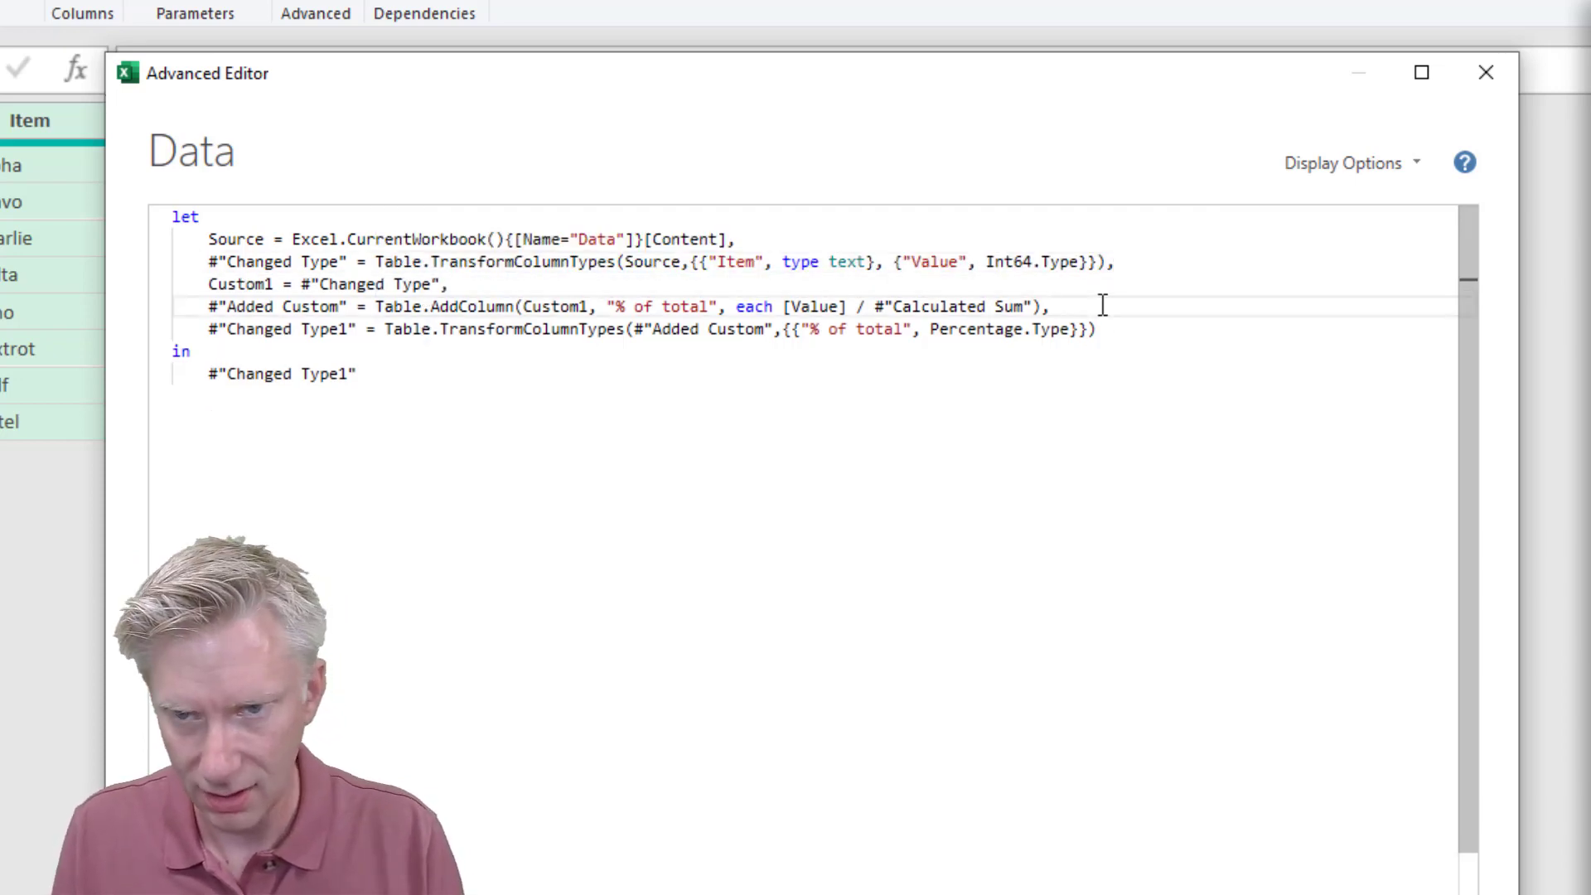
{"action": "key", "text": "Return"}
{"action": "key", "text": "ctrl+v"}
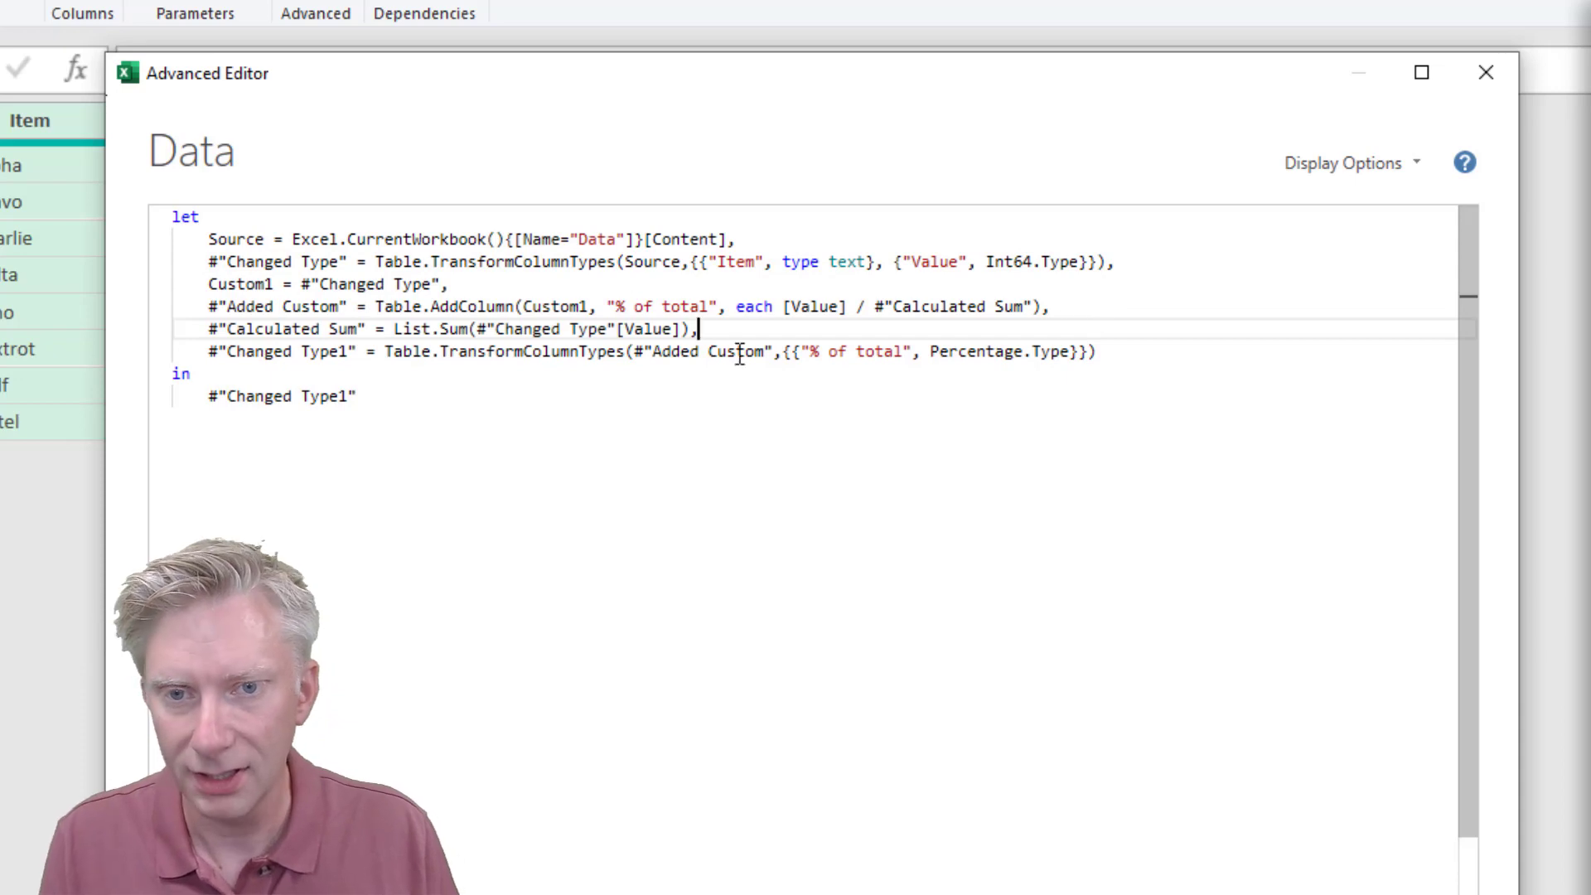
{"action": "mouse_move", "coordinate": [371, 295]}
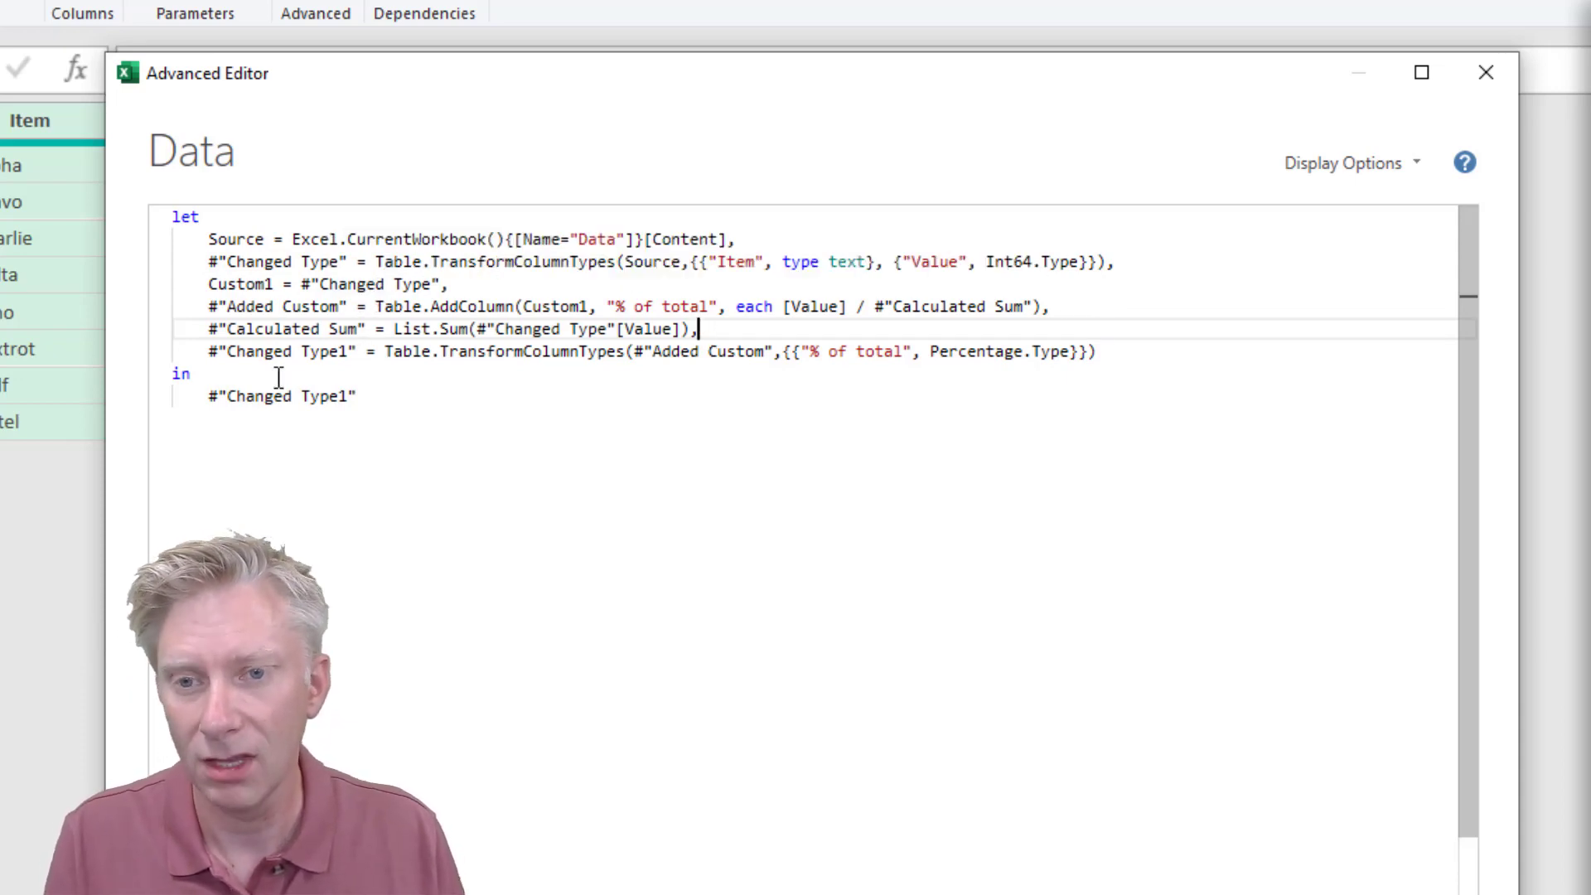
{"action": "left_click", "coordinate": [246, 397]}
{"action": "key", "text": "shift+End"}
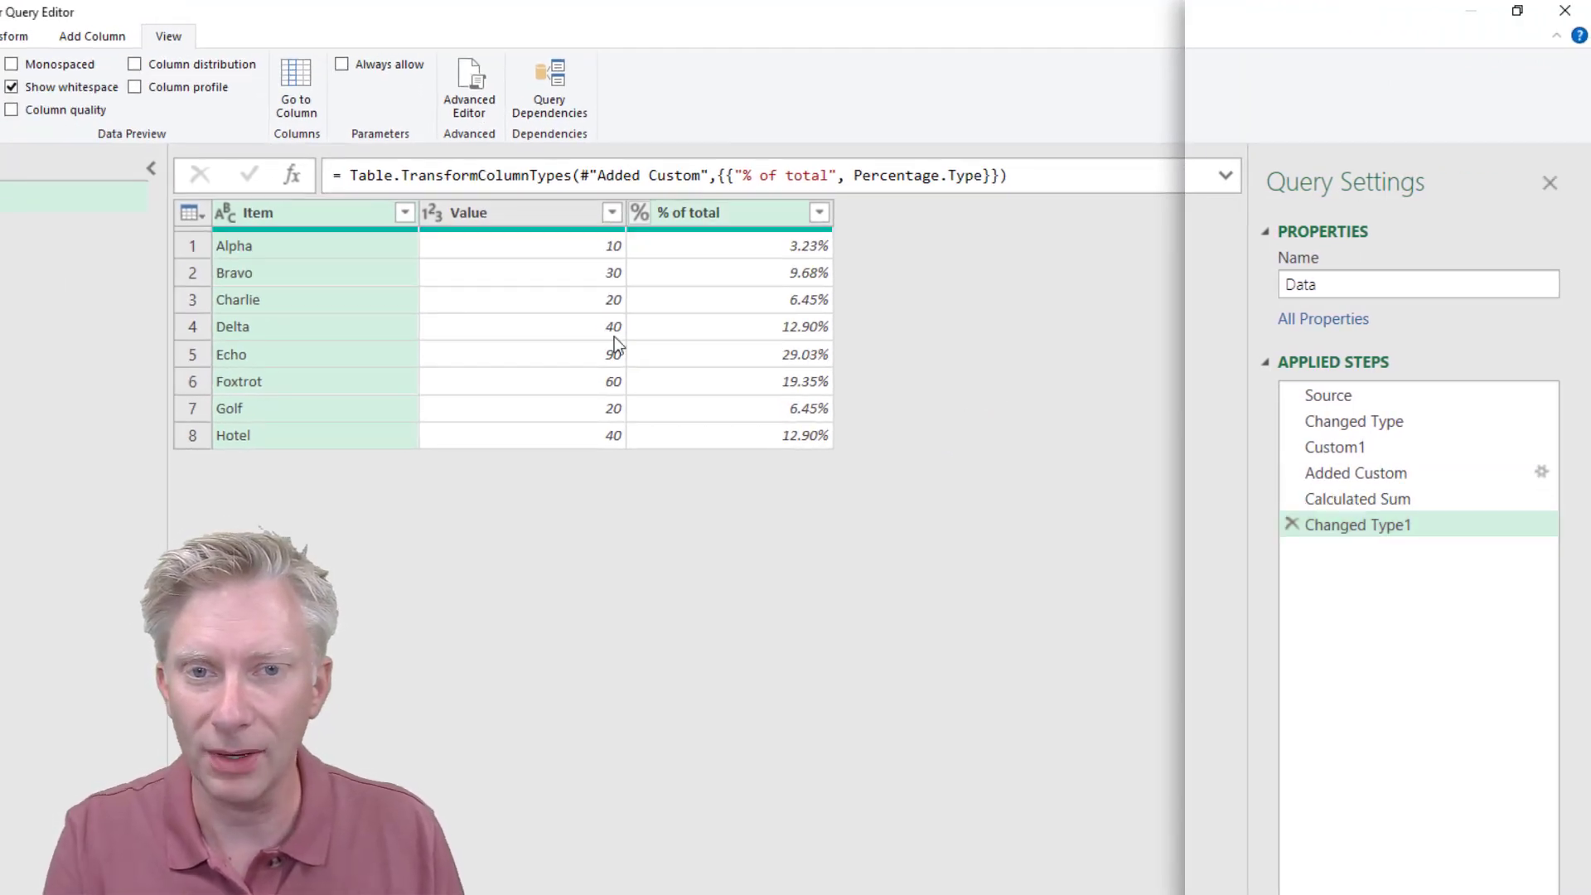
Preview Changed Type and Custom1, then delete the Custom1 step
{"action": "left_click", "coordinate": [1349, 421]}
{"action": "left_click", "coordinate": [1340, 446]}
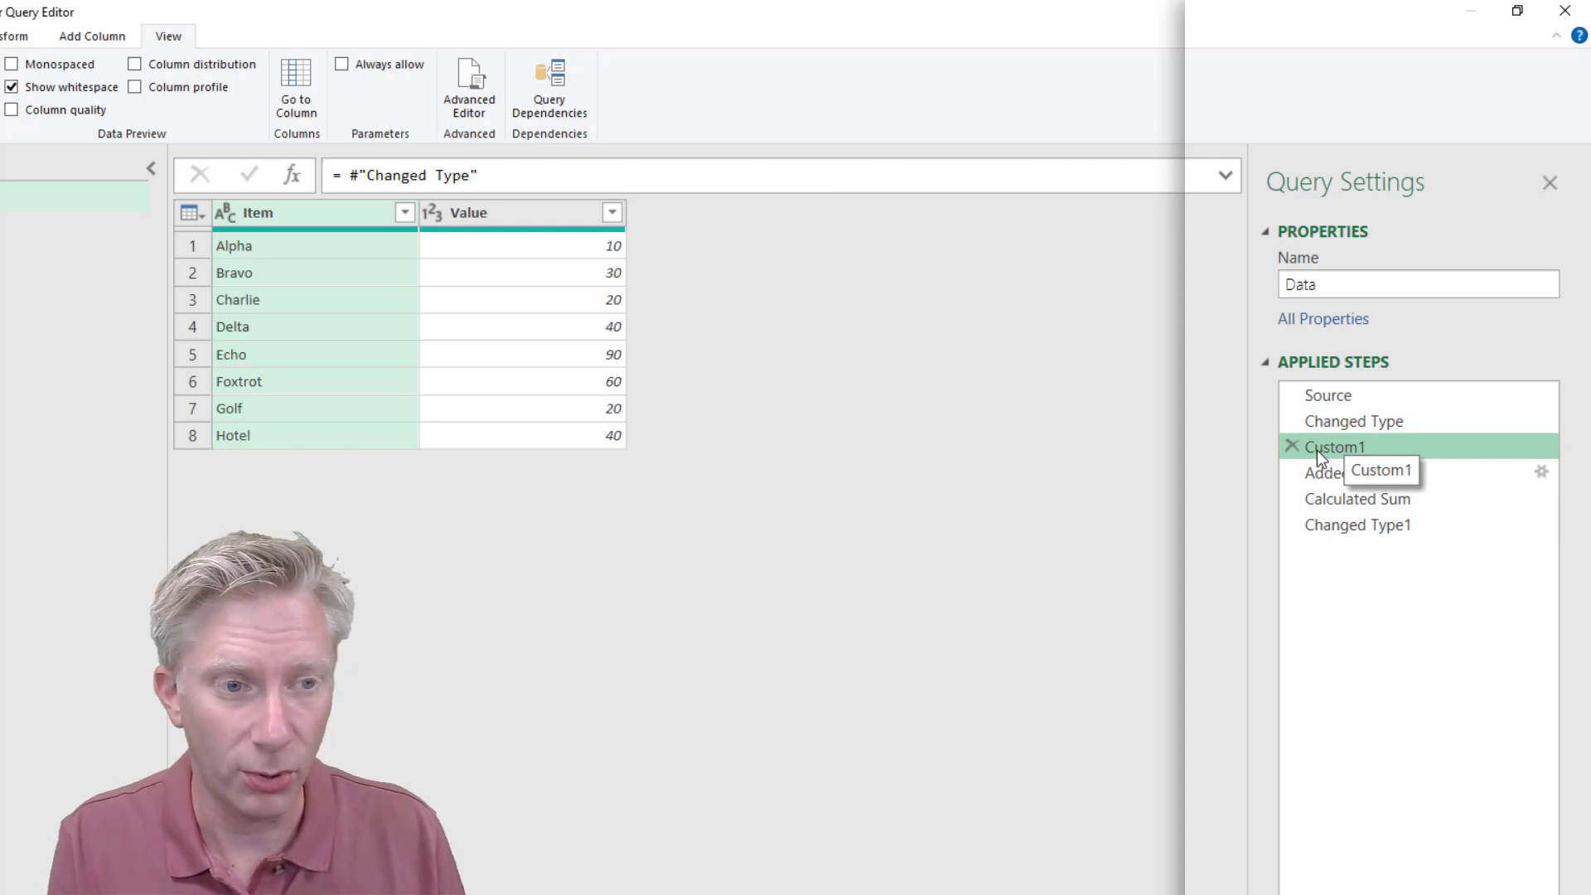
{"action": "left_click", "coordinate": [1292, 447]}
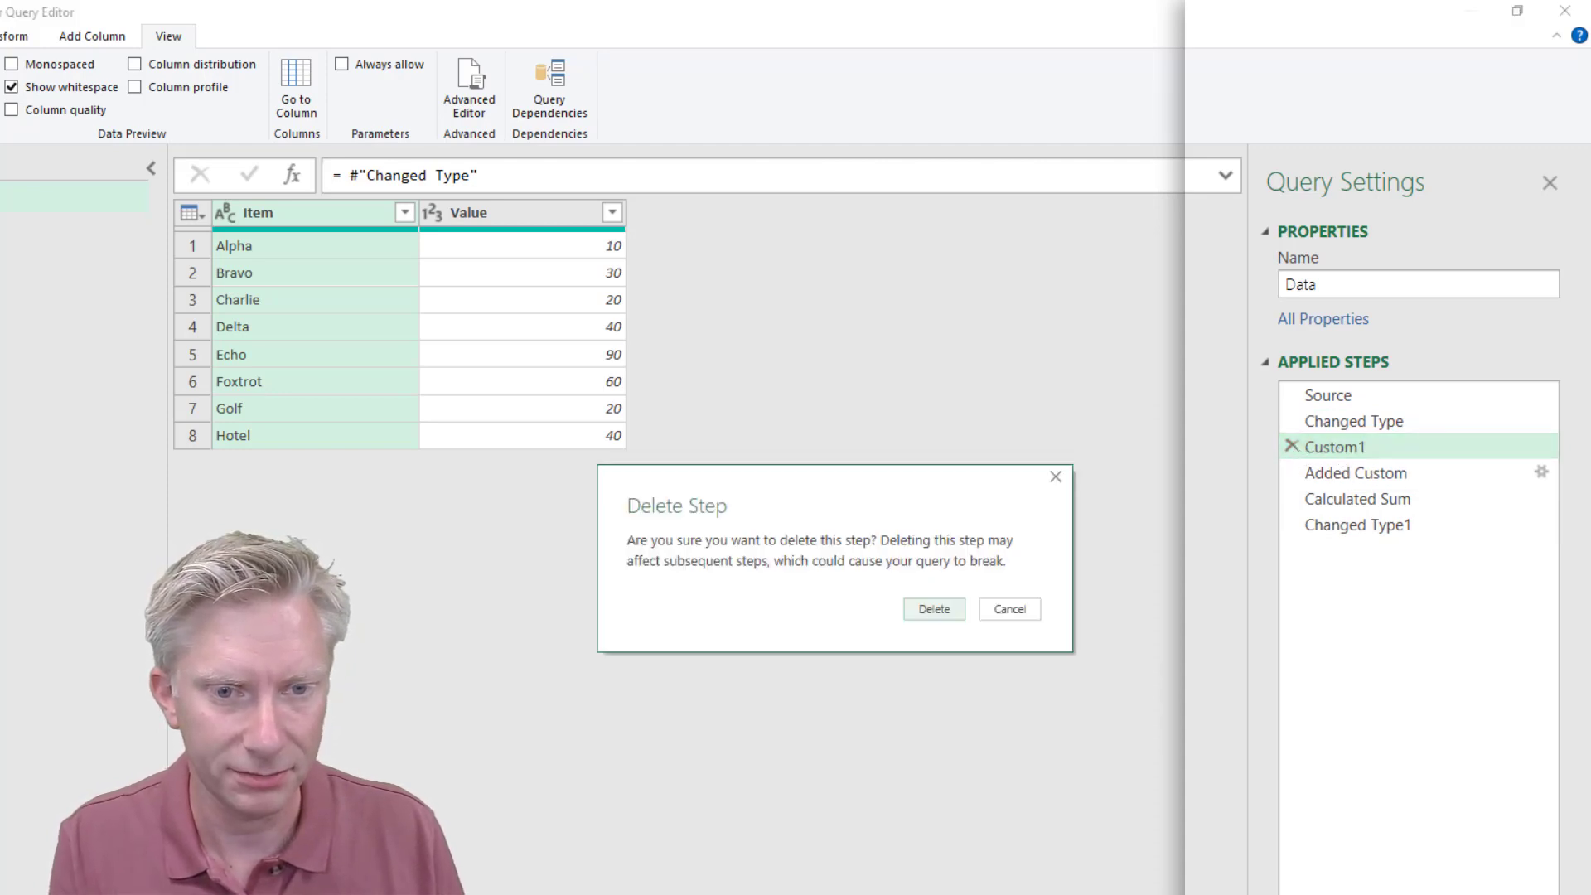
{"action": "left_click", "coordinate": [948, 605]}
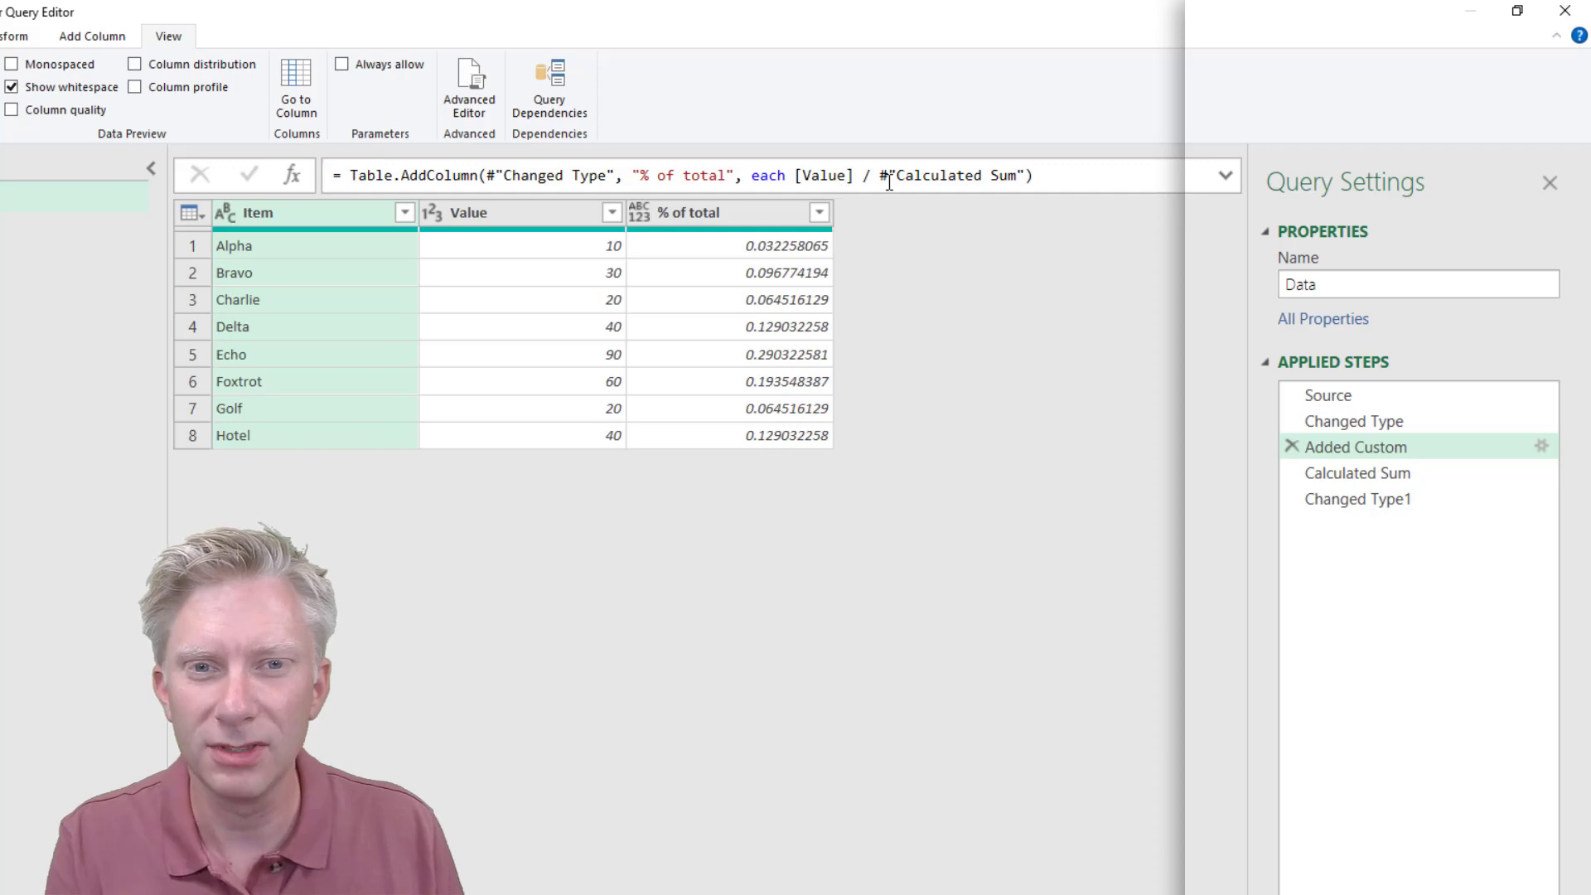
Check the formula's Calculated Sum reference, the 310 total and the final step's table
{"action": "left_click_drag", "start_coordinate": [883, 179], "coordinate": [1021, 174]}
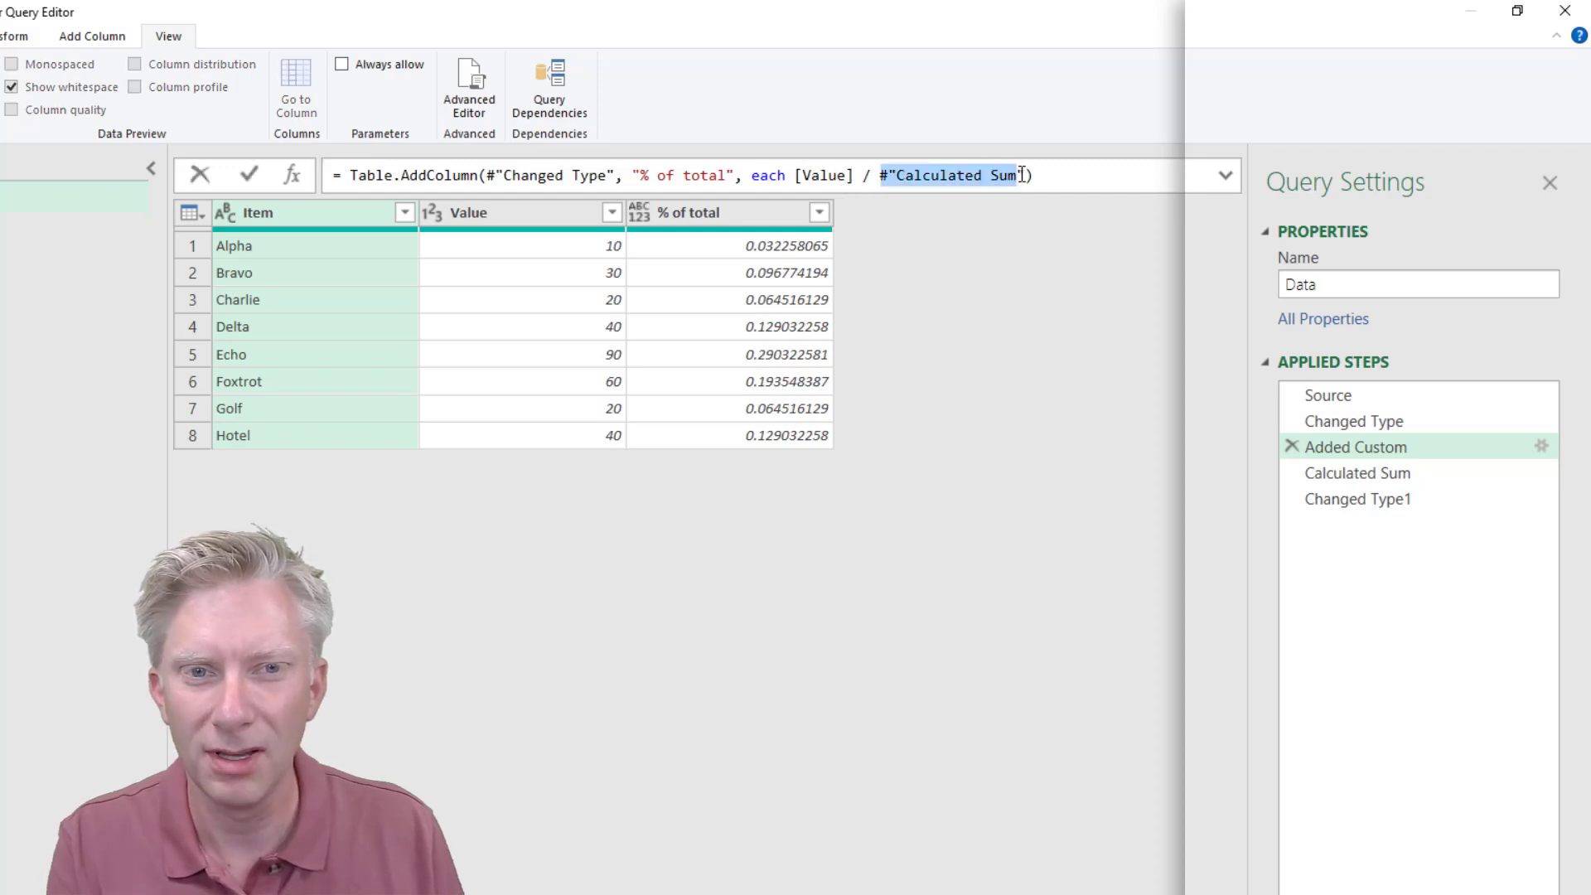
{"action": "left_click", "coordinate": [1337, 479]}
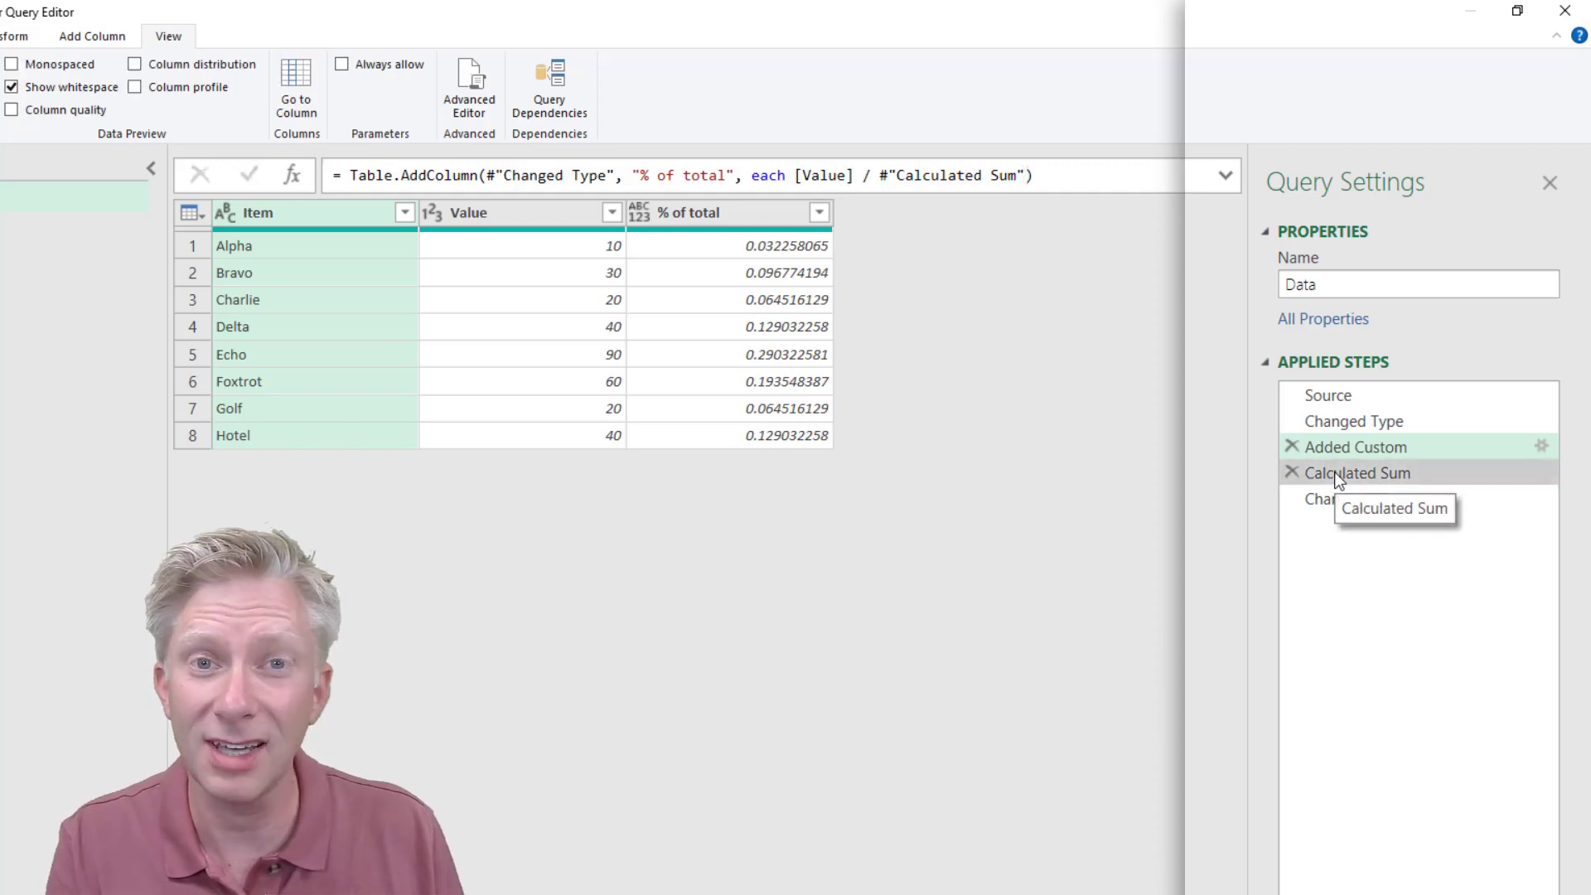
{"action": "left_click", "coordinate": [1335, 471]}
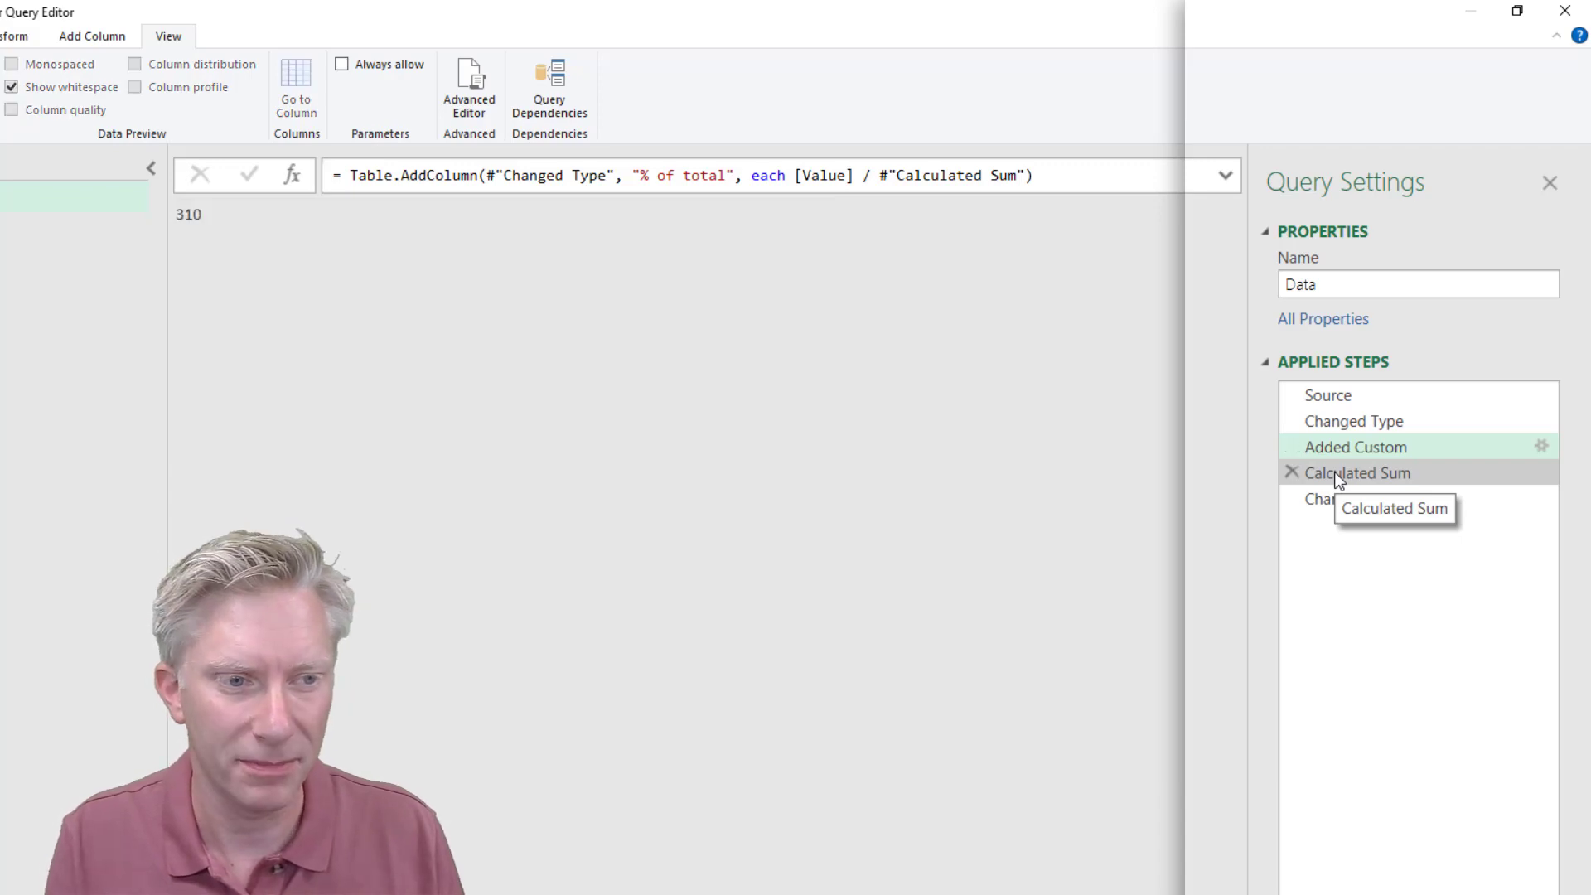
{"action": "left_click", "coordinate": [1359, 499]}
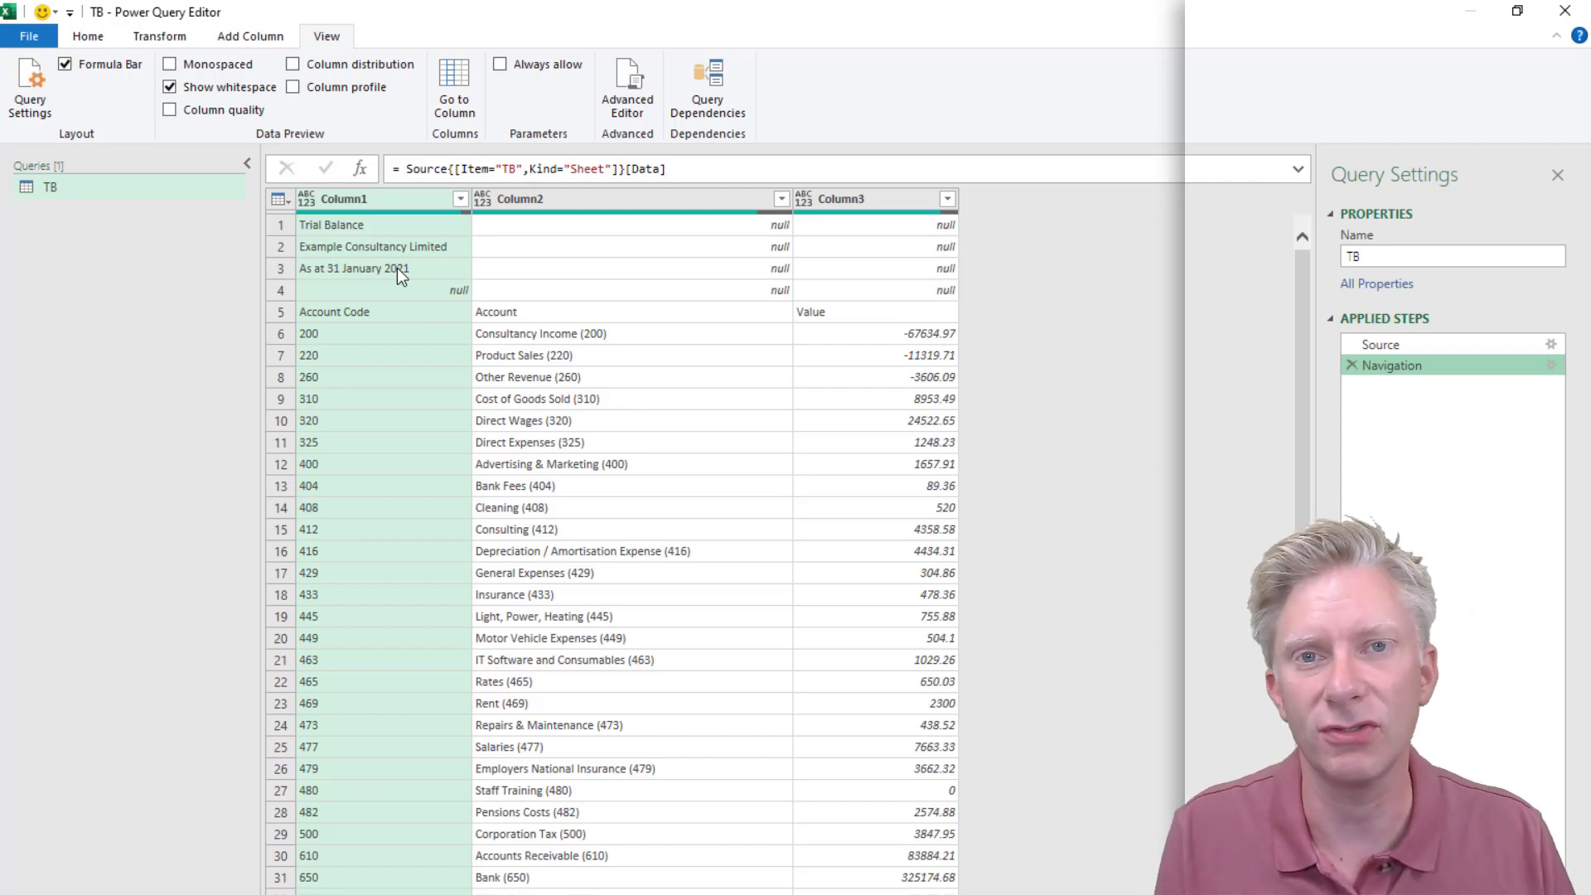
Remove the top 4 rows and promote the first row to column headers
{"action": "left_click", "coordinate": [156, 38]}
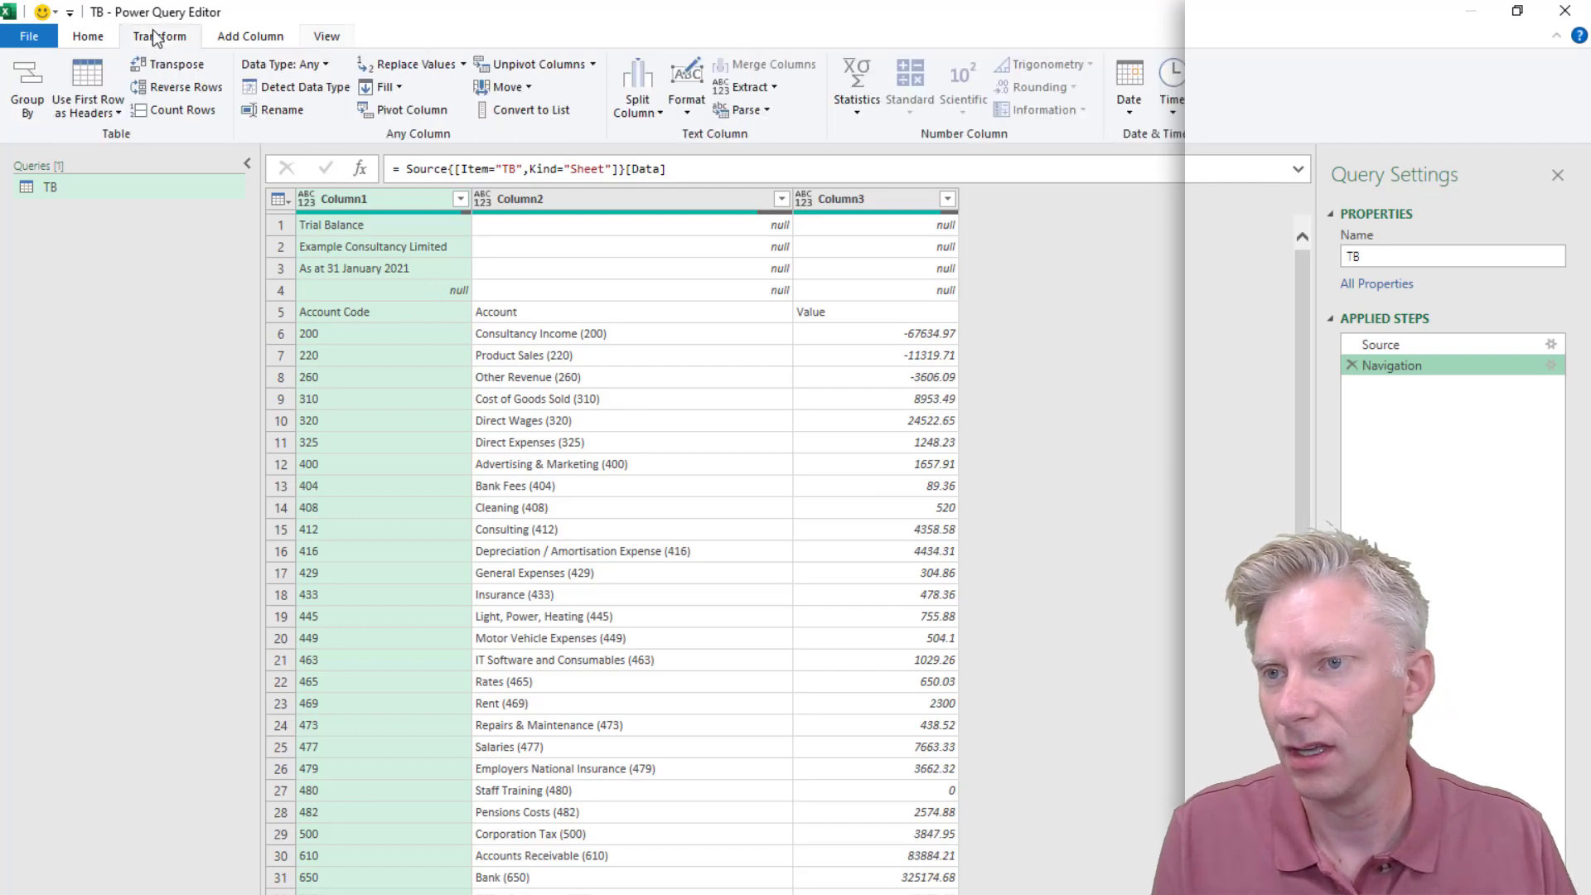
{"action": "left_click", "coordinate": [105, 39]}
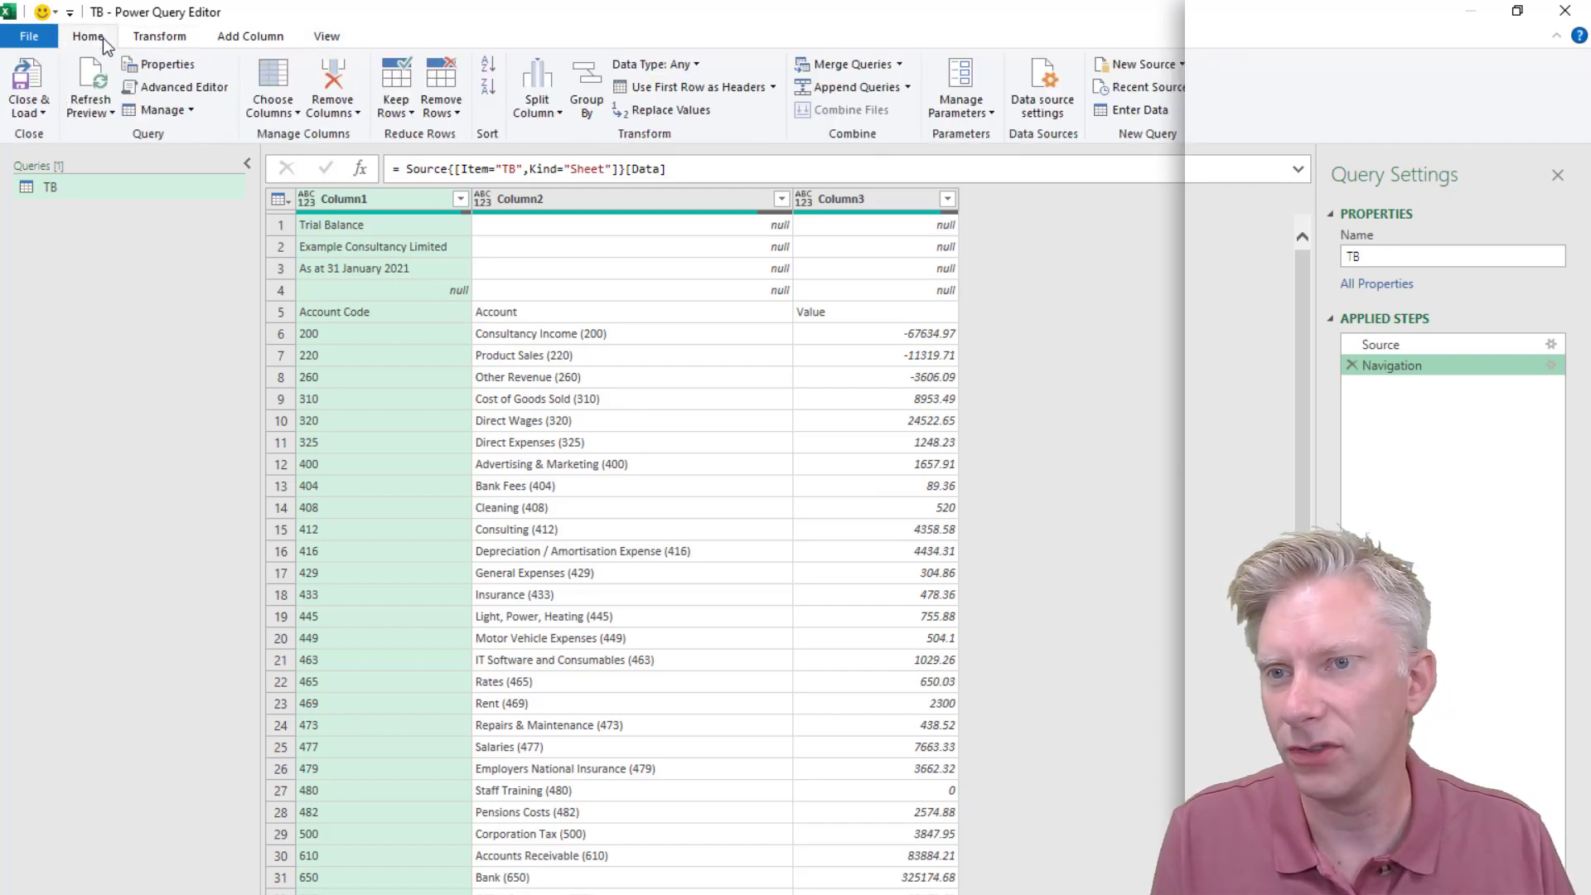
{"action": "left_click", "coordinate": [454, 112]}
{"action": "left_click", "coordinate": [427, 135]}
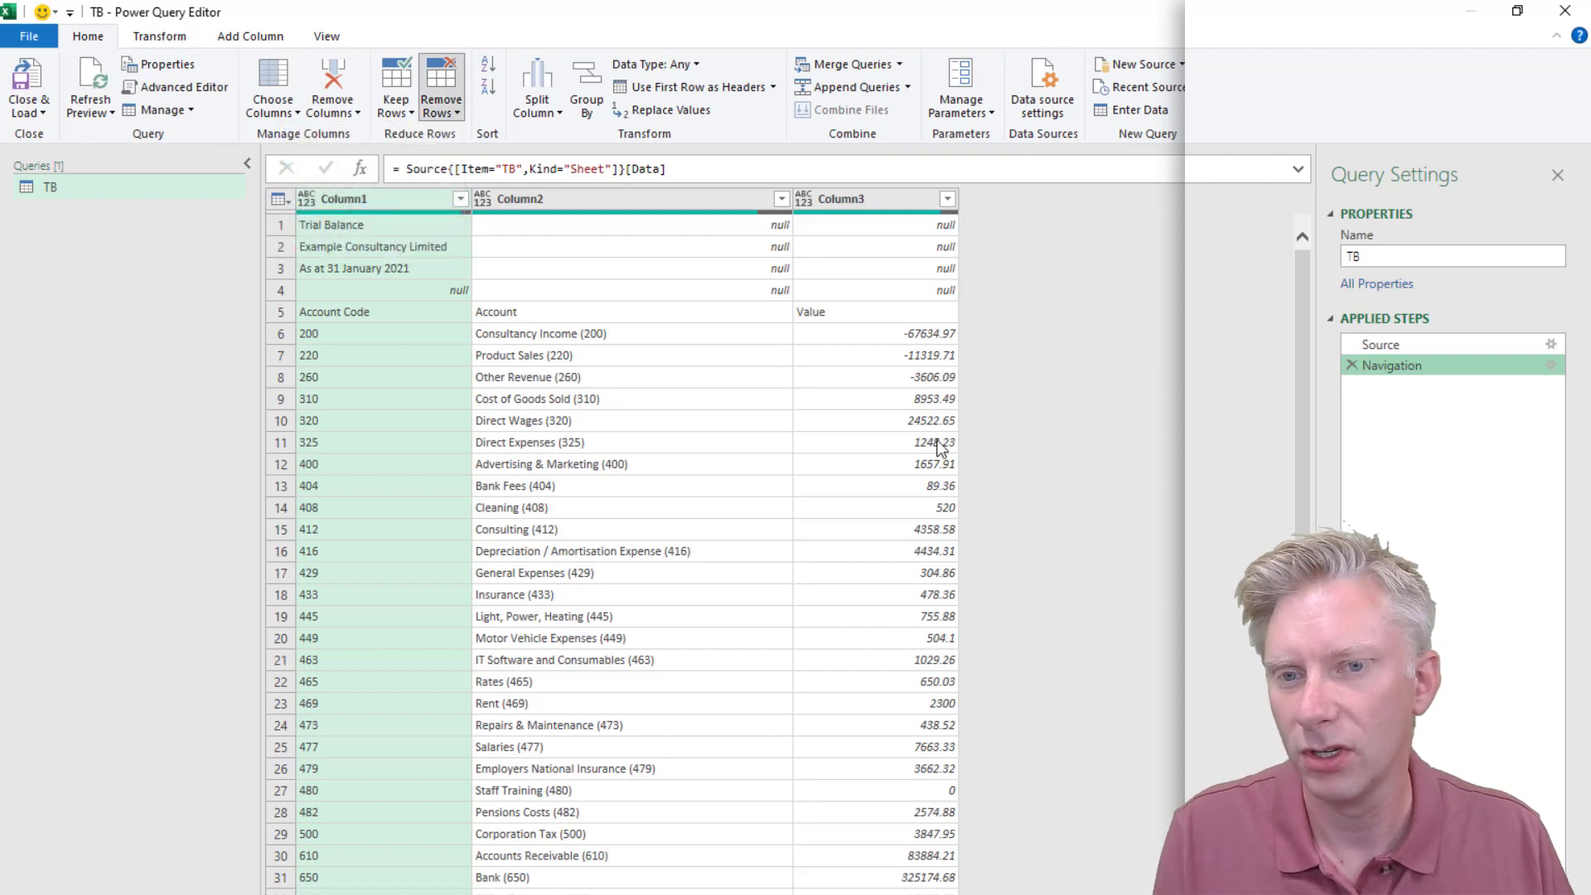
{"action": "type", "text": "4"}
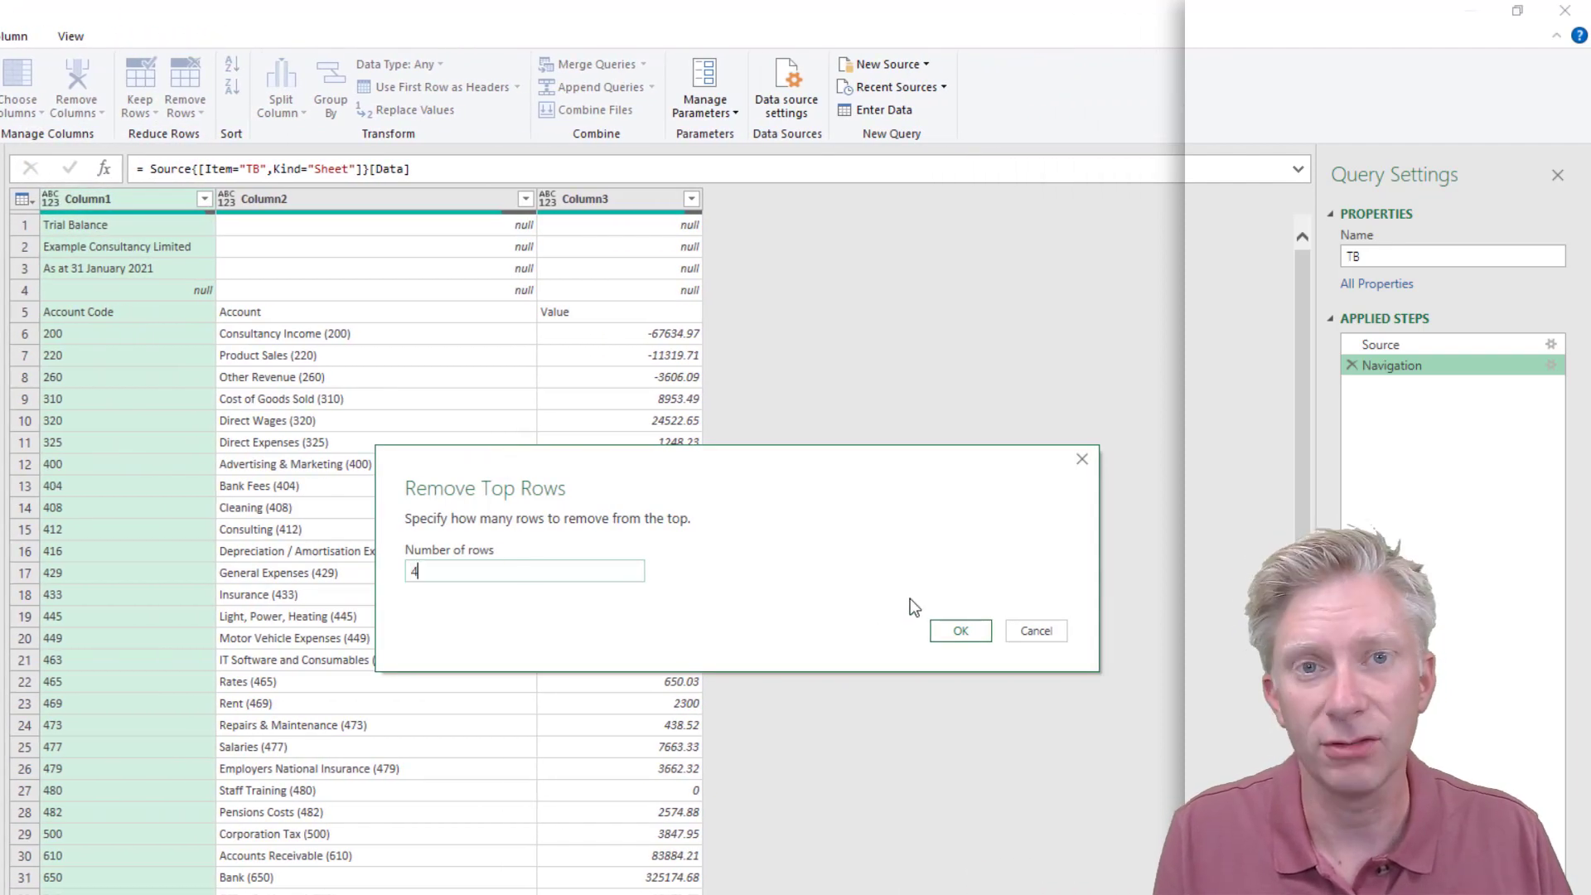
{"action": "left_click", "coordinate": [985, 638]}
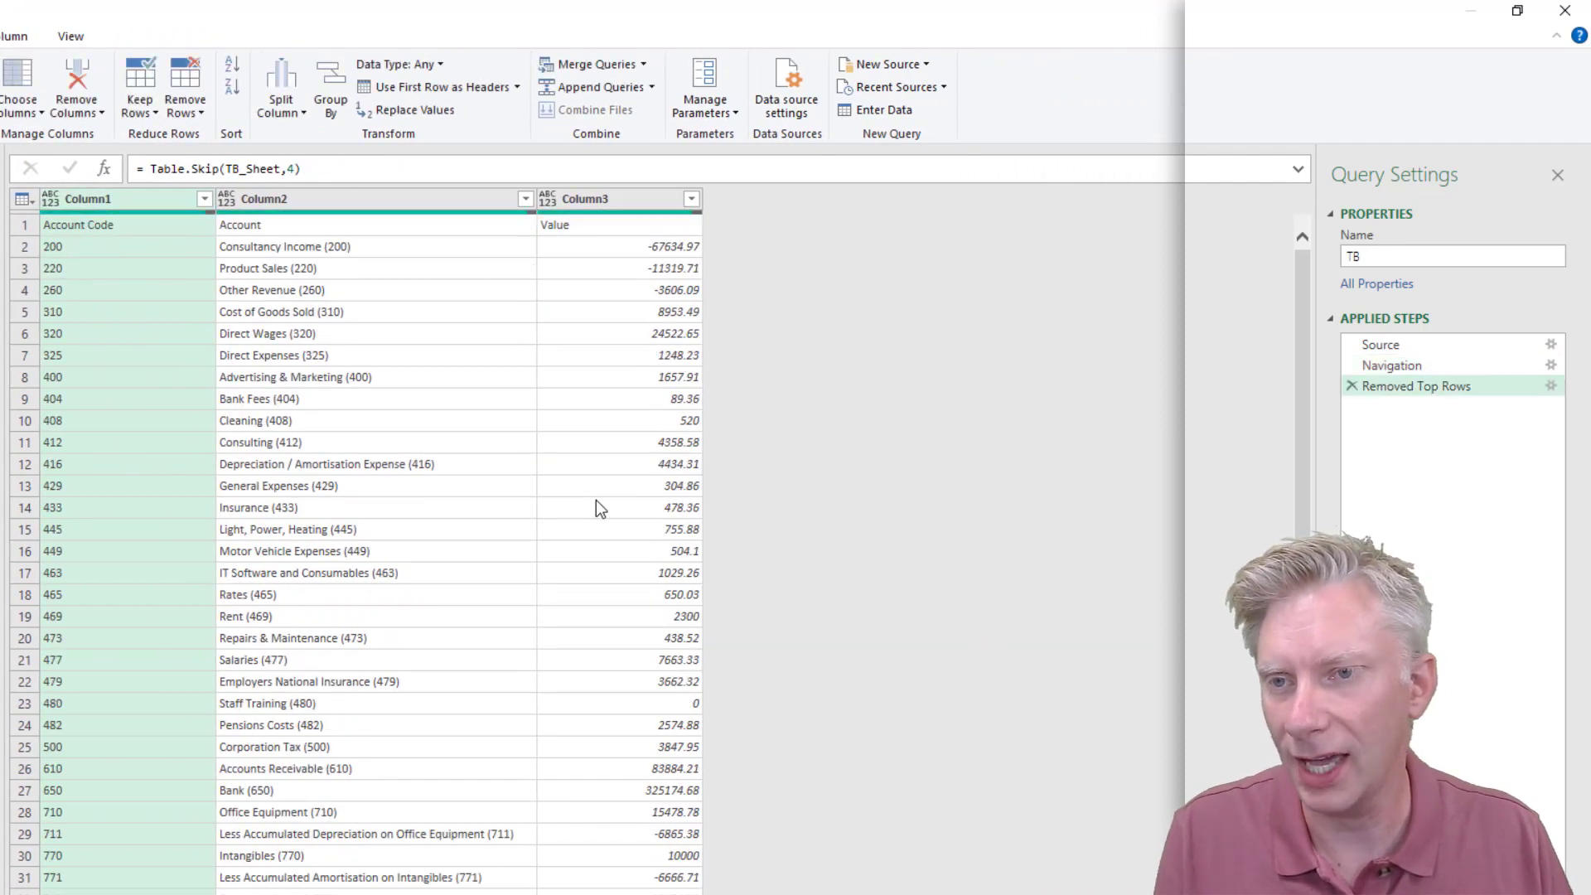
{"action": "left_click", "coordinate": [48, 36]}
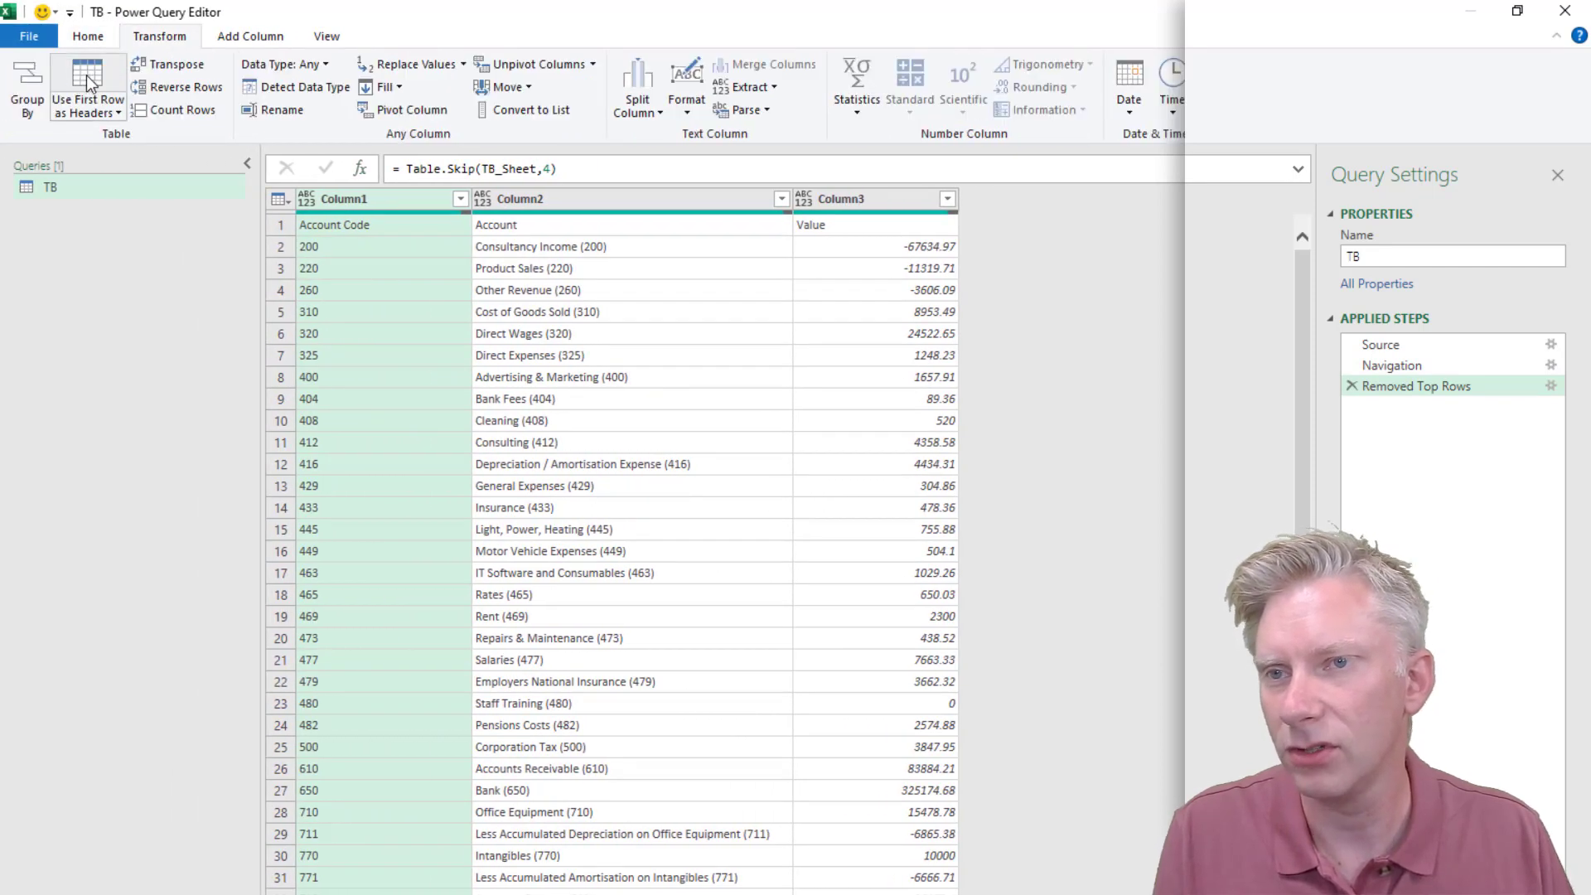
{"action": "left_click", "coordinate": [88, 76]}
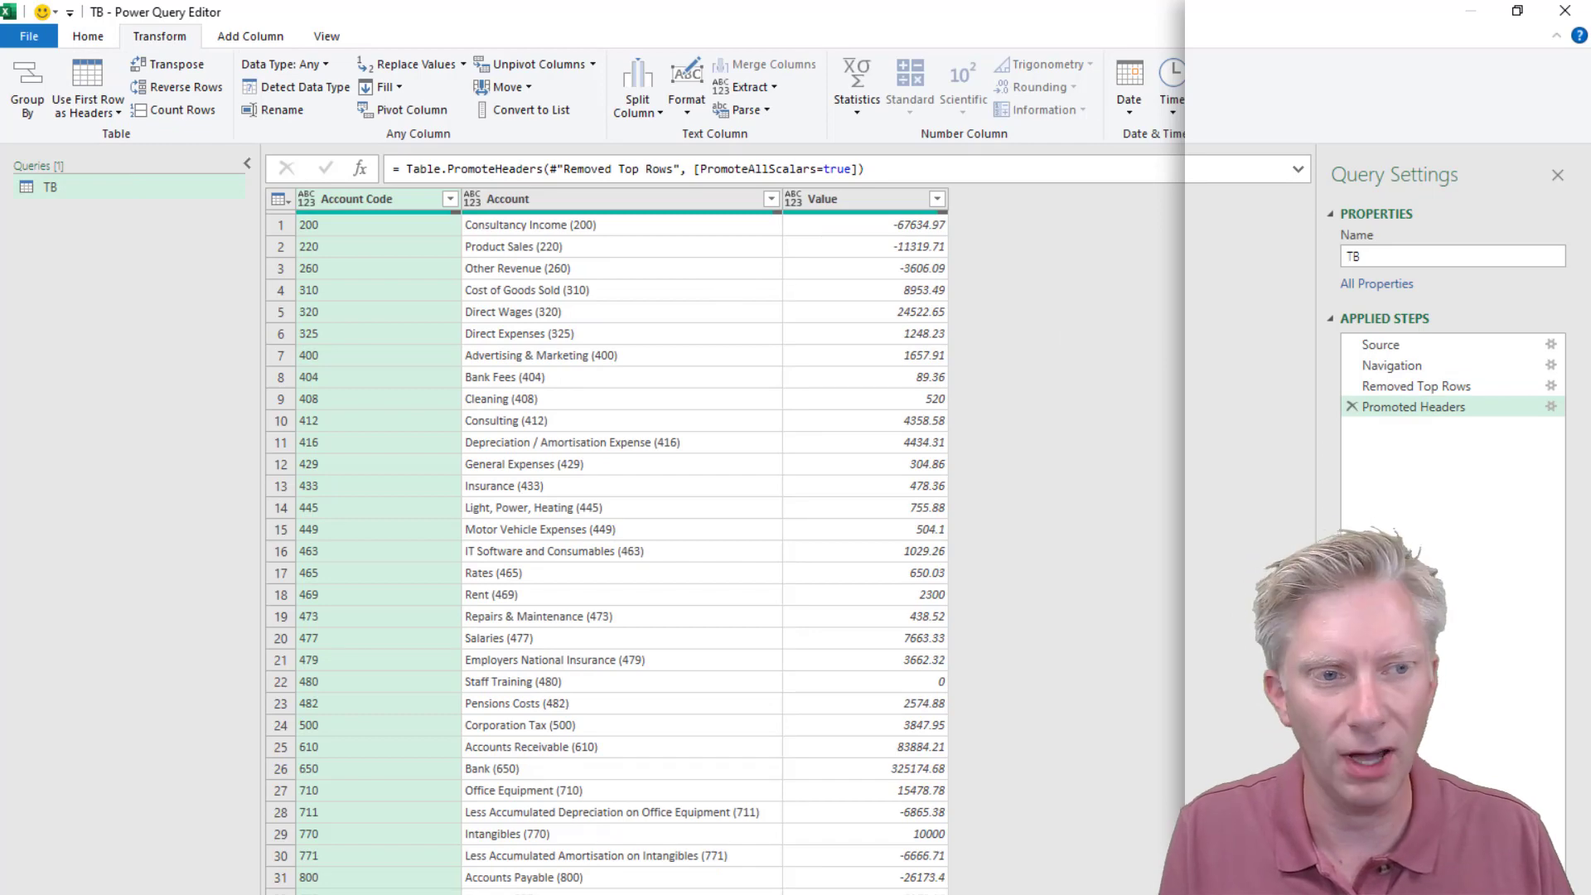
Preview the raw Navigation step, confirm its TB_Sheet name in the code, then return to Promoted Headers
{"action": "left_click", "coordinate": [1396, 364]}
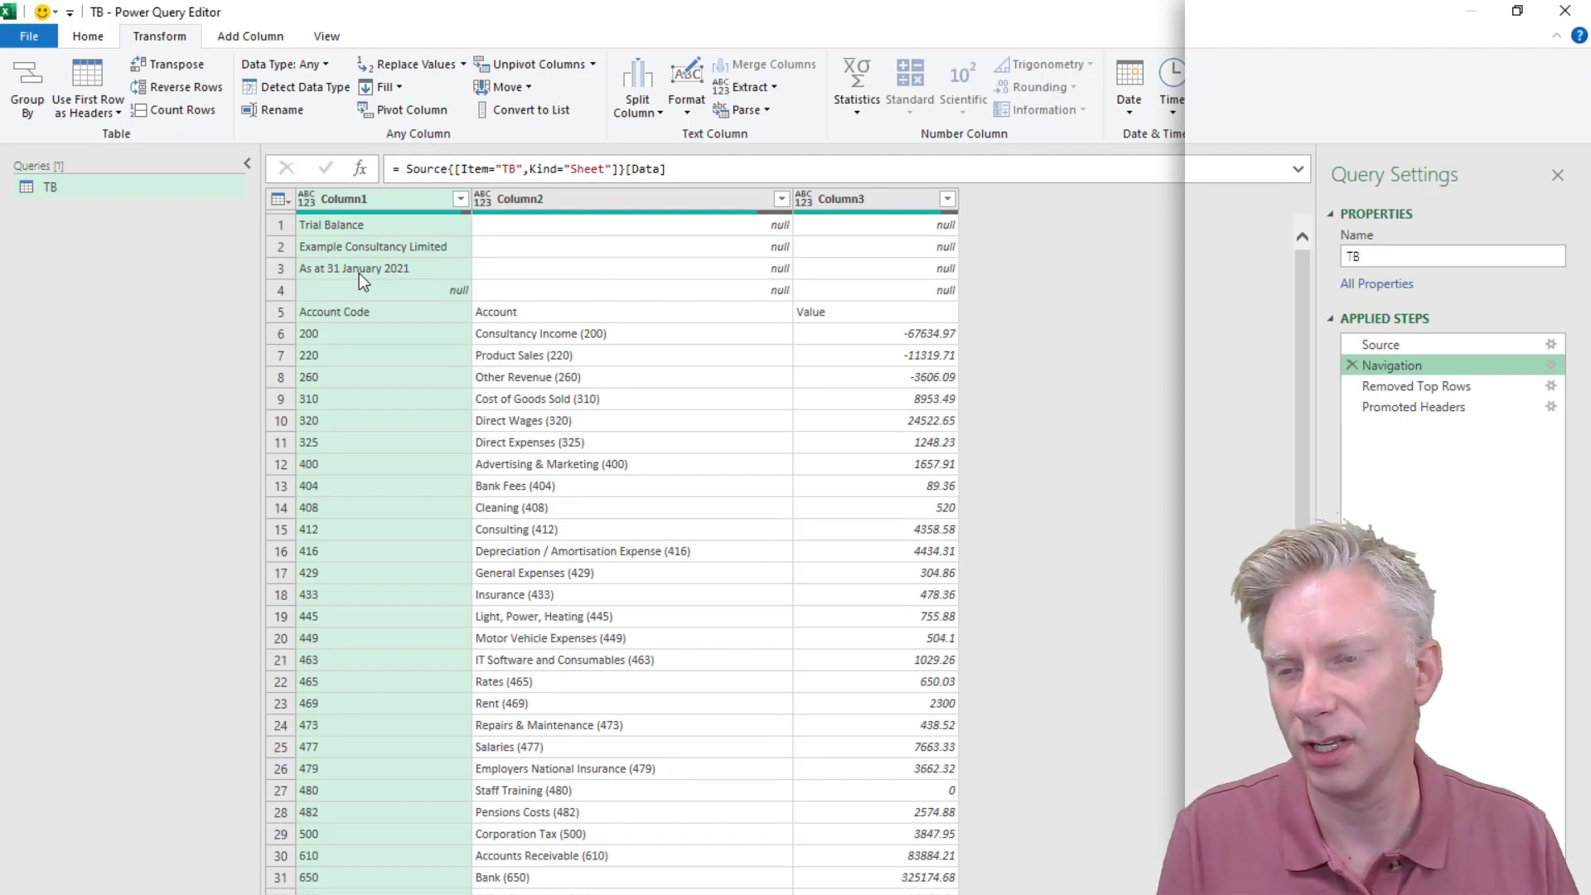
{"action": "left_click", "coordinate": [339, 33]}
{"action": "left_click", "coordinate": [628, 87]}
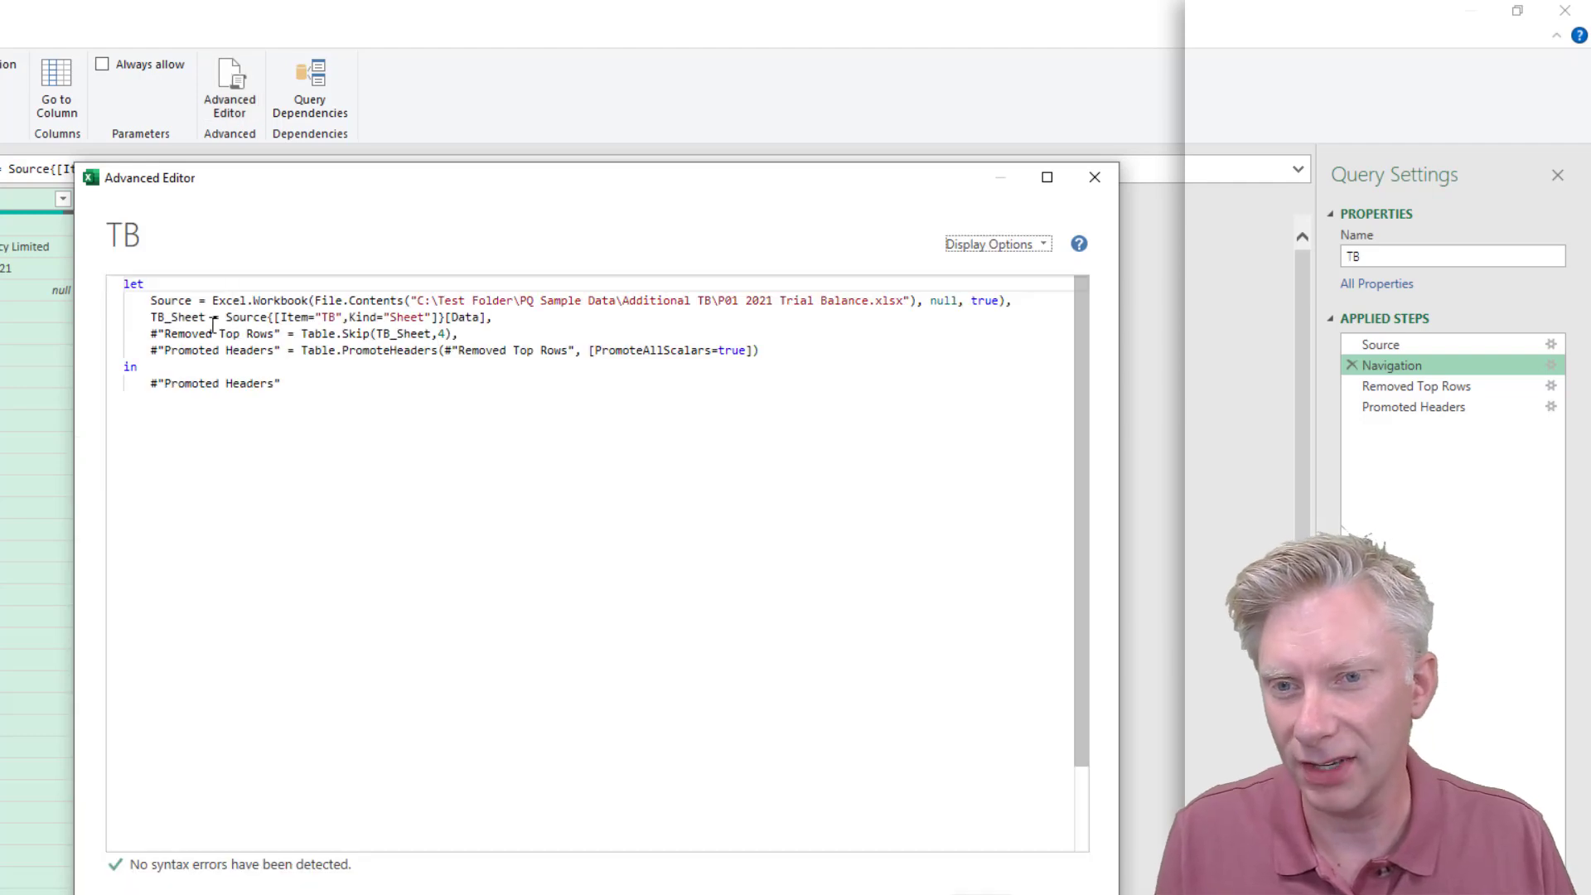
{"action": "left_click_drag", "start_coordinate": [204, 318], "coordinate": [155, 318]}
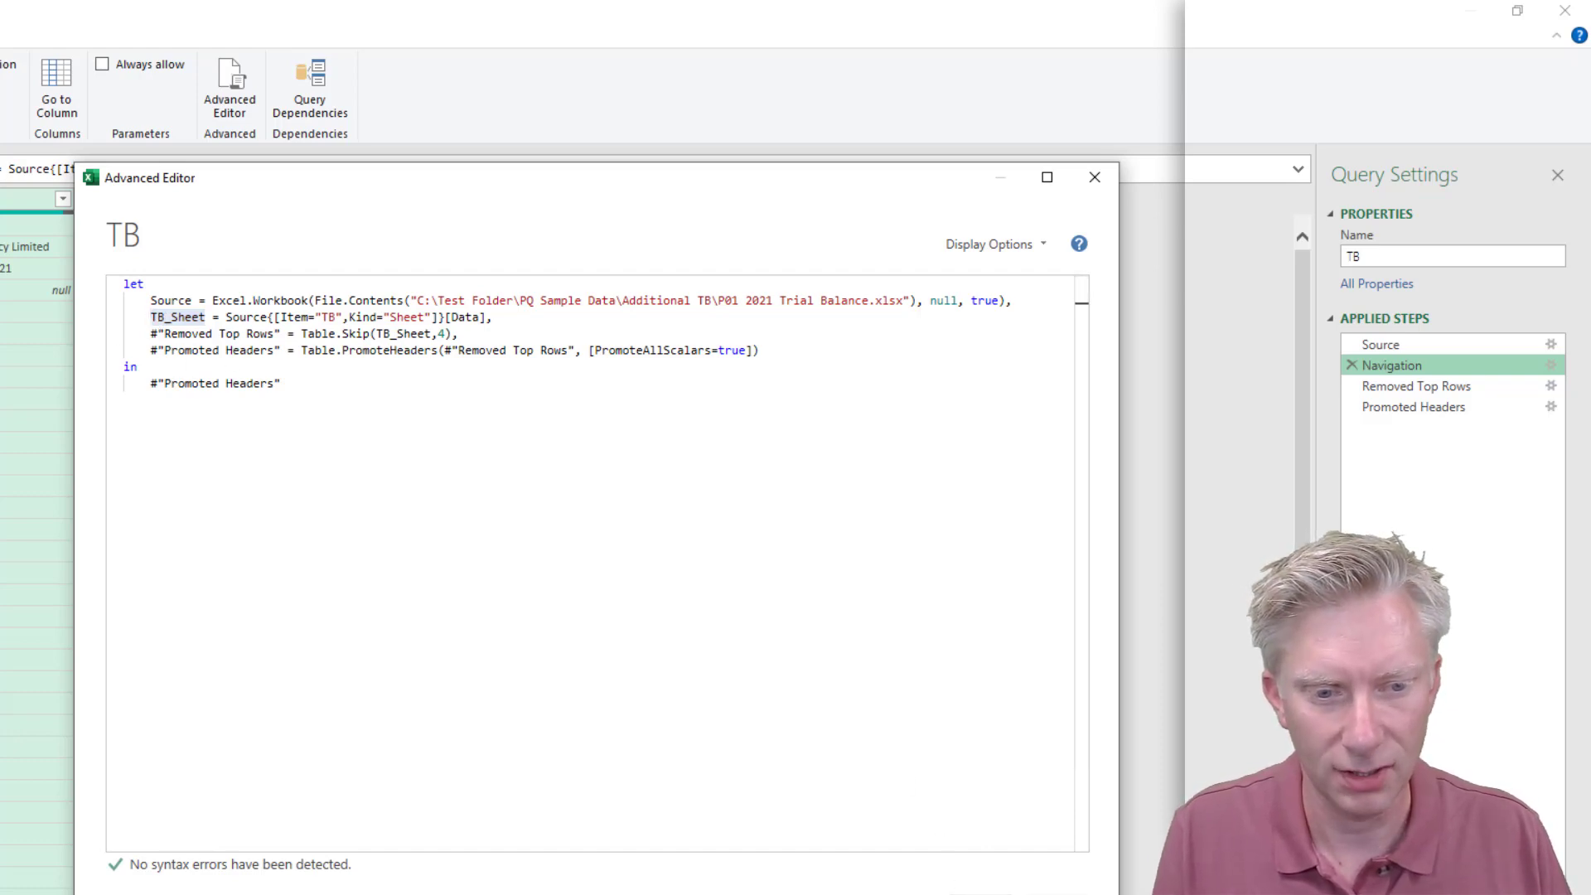
{"action": "left_click", "coordinate": [982, 888]}
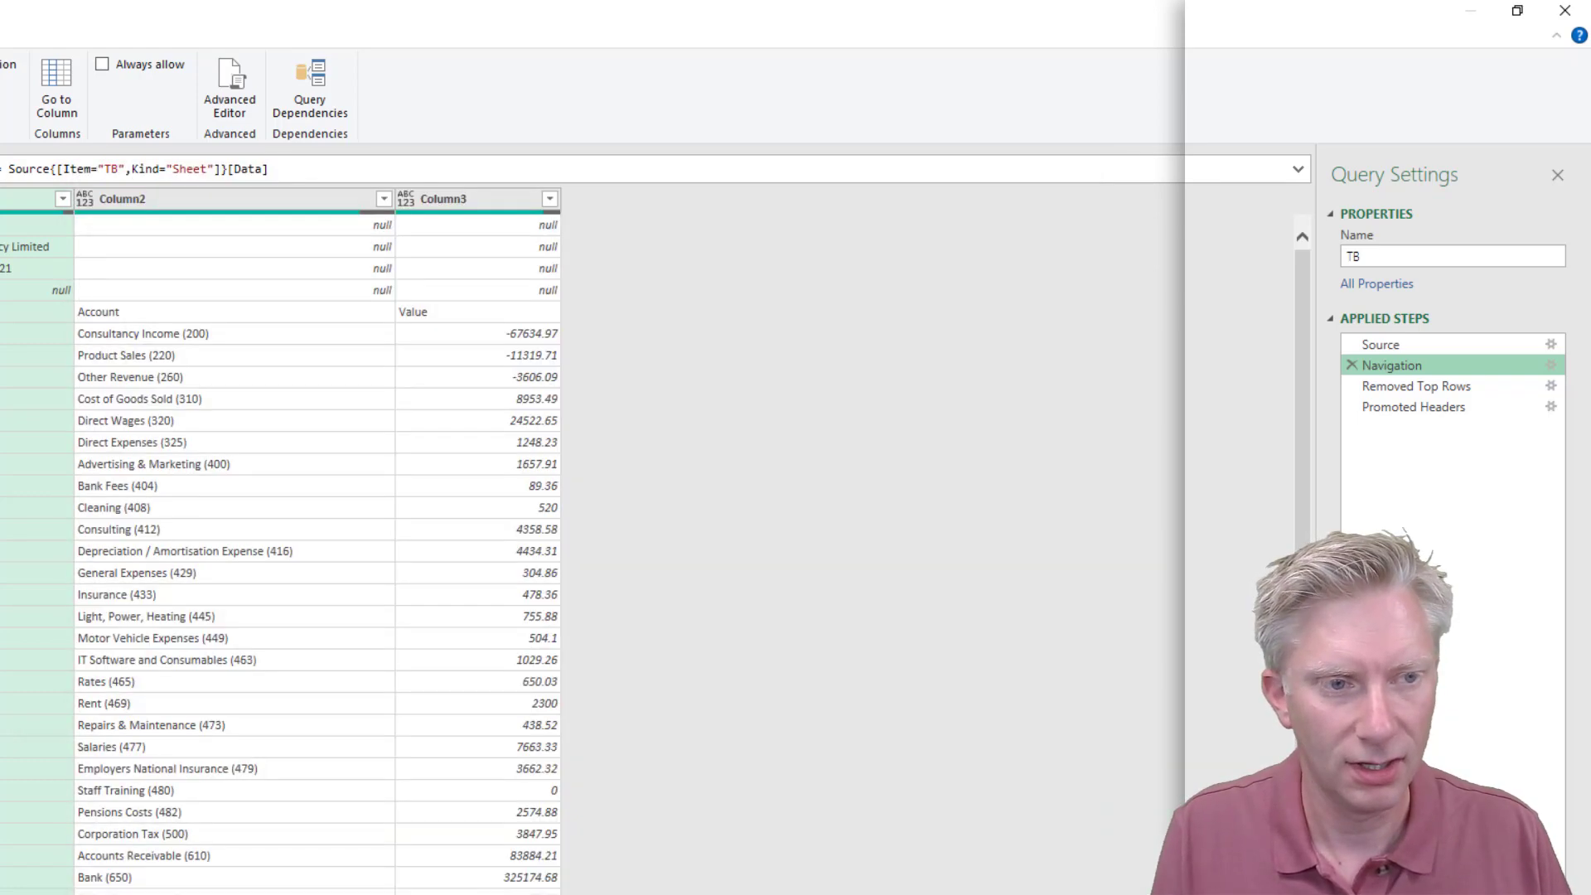
{"action": "left_click", "coordinate": [1427, 411]}
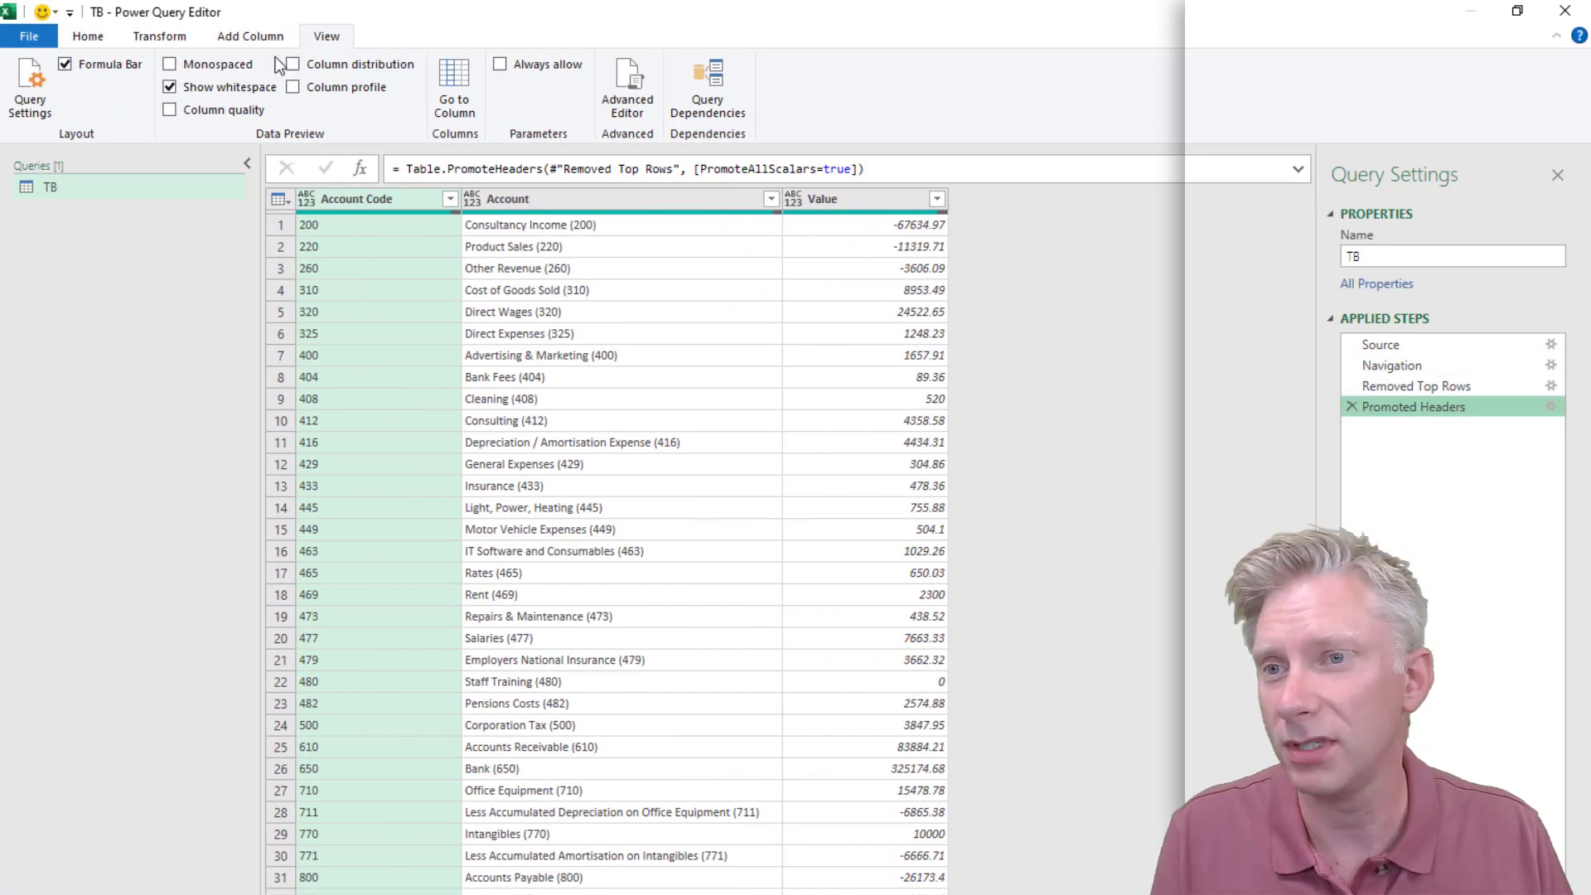
Add a 'Month end date' custom column with formula #"TB_Sheet"[Column1]{2}
{"action": "left_click", "coordinate": [259, 35]}
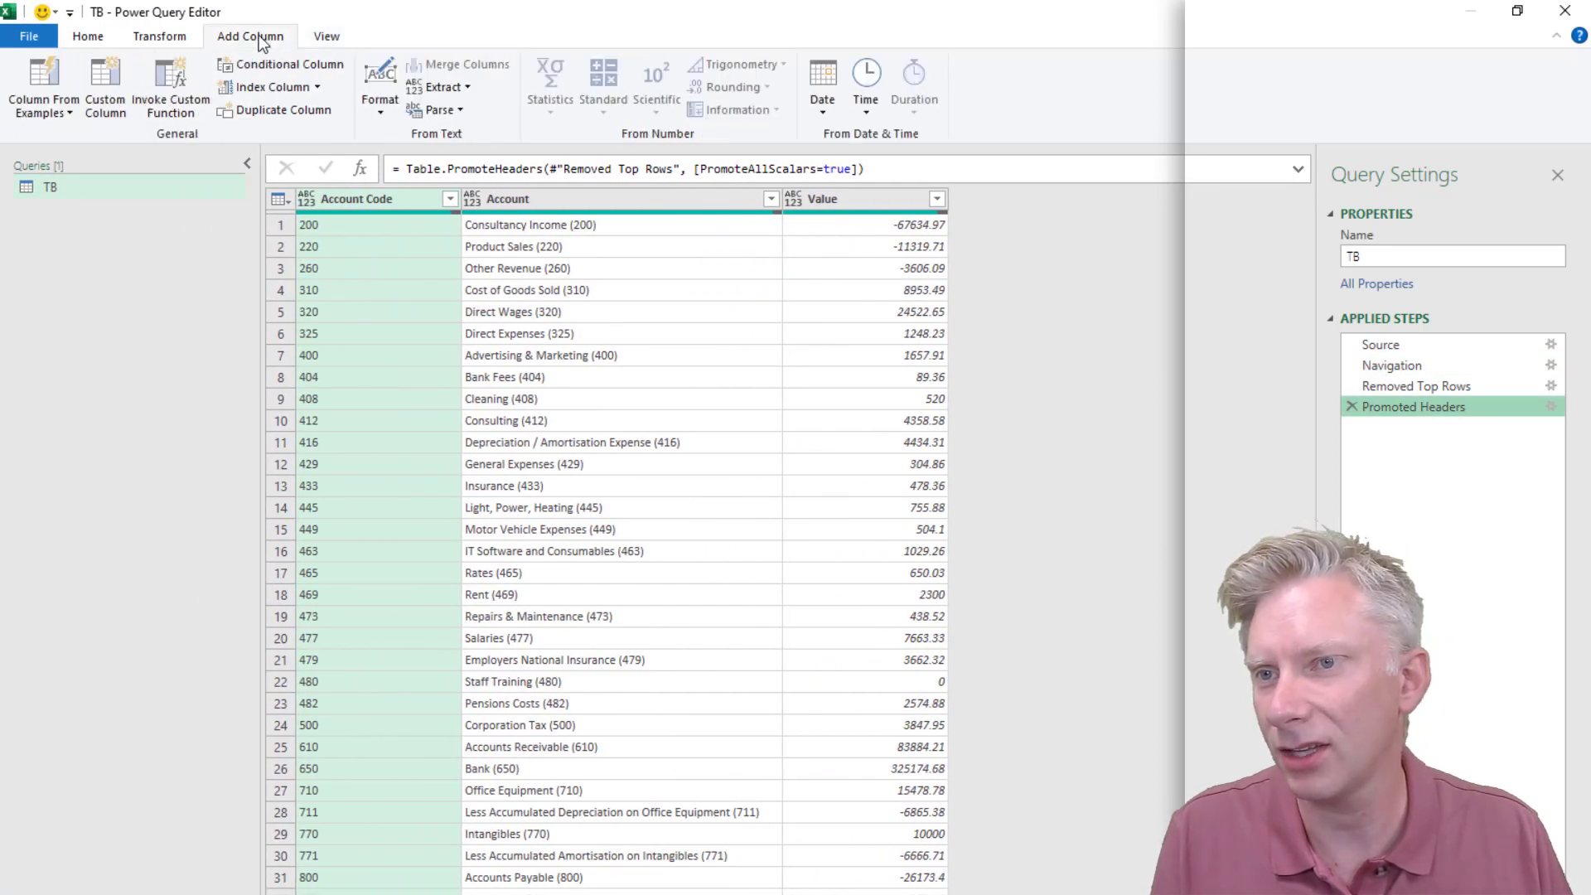
{"action": "left_click", "coordinate": [105, 91]}
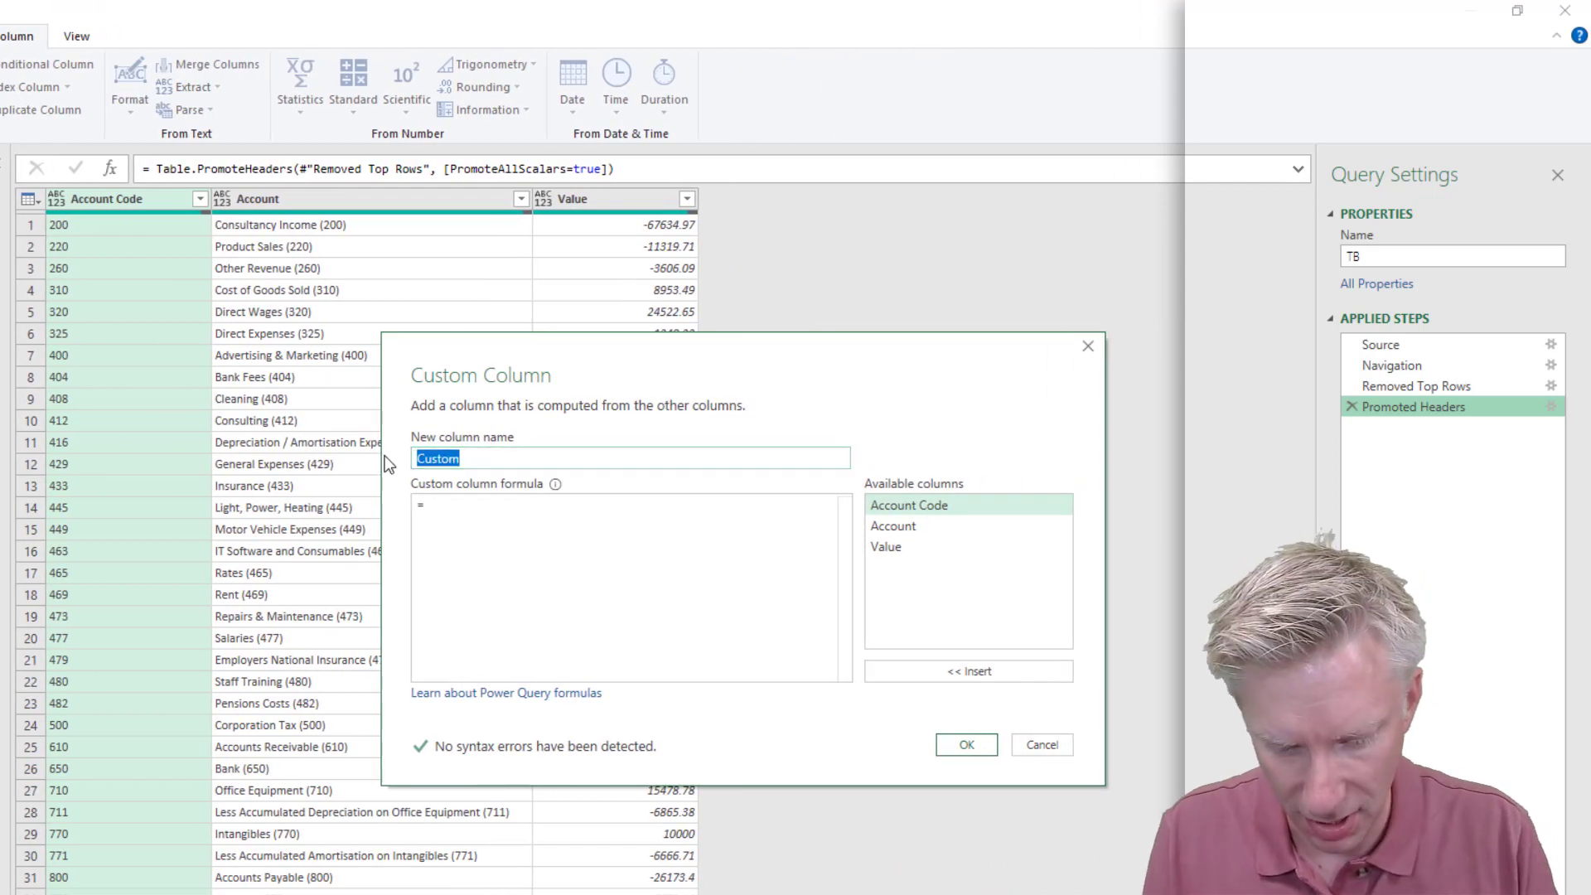
{"action": "type", "text": "Mo"}
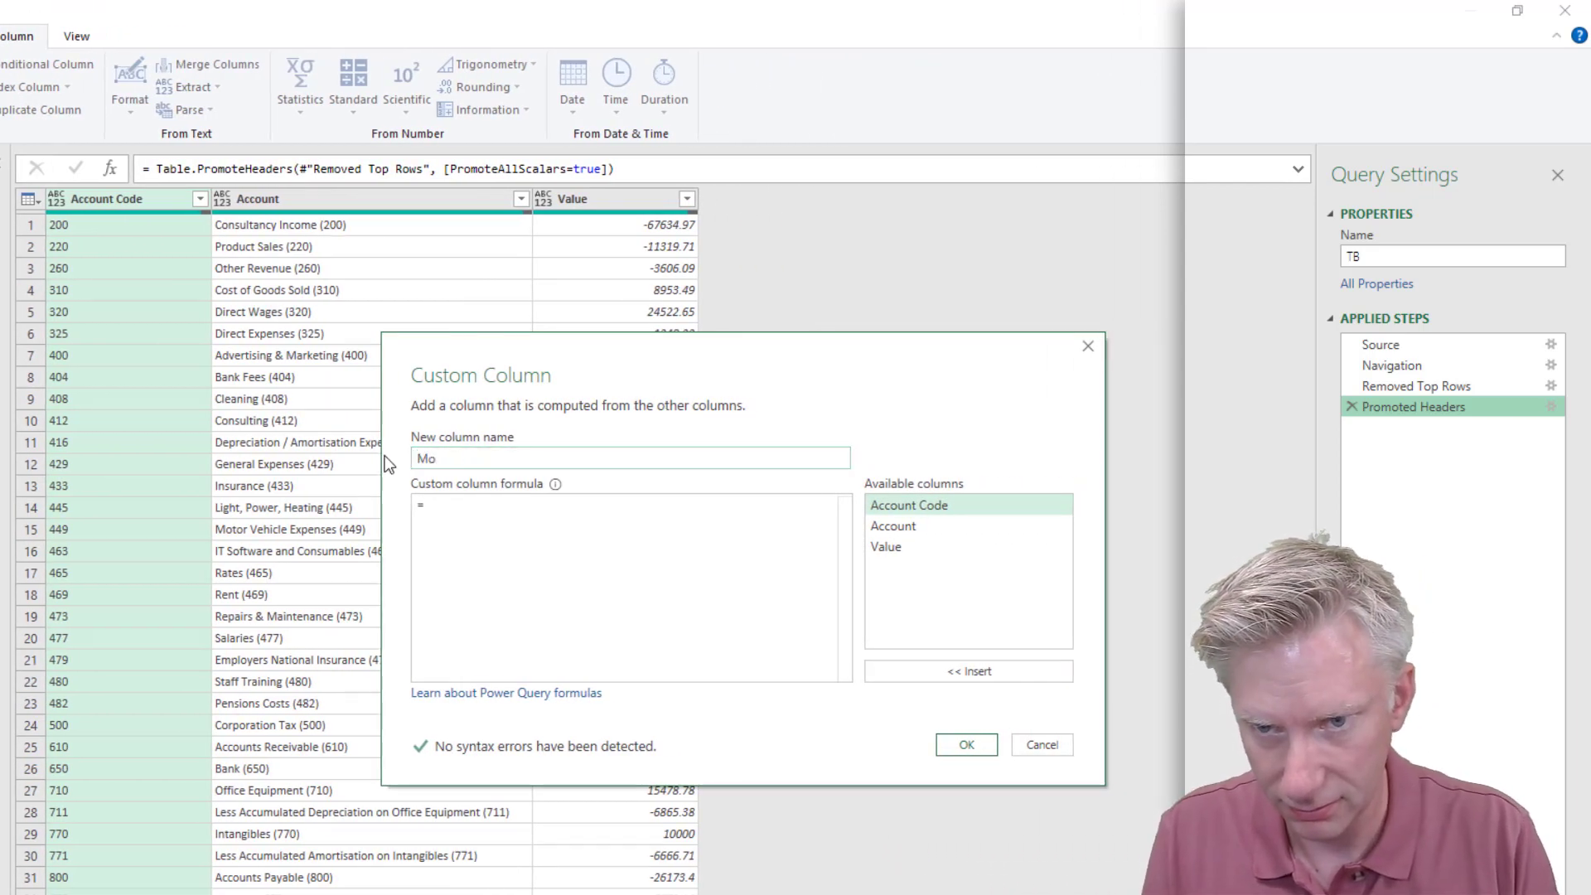
{"action": "type", "text": "nth end date"}
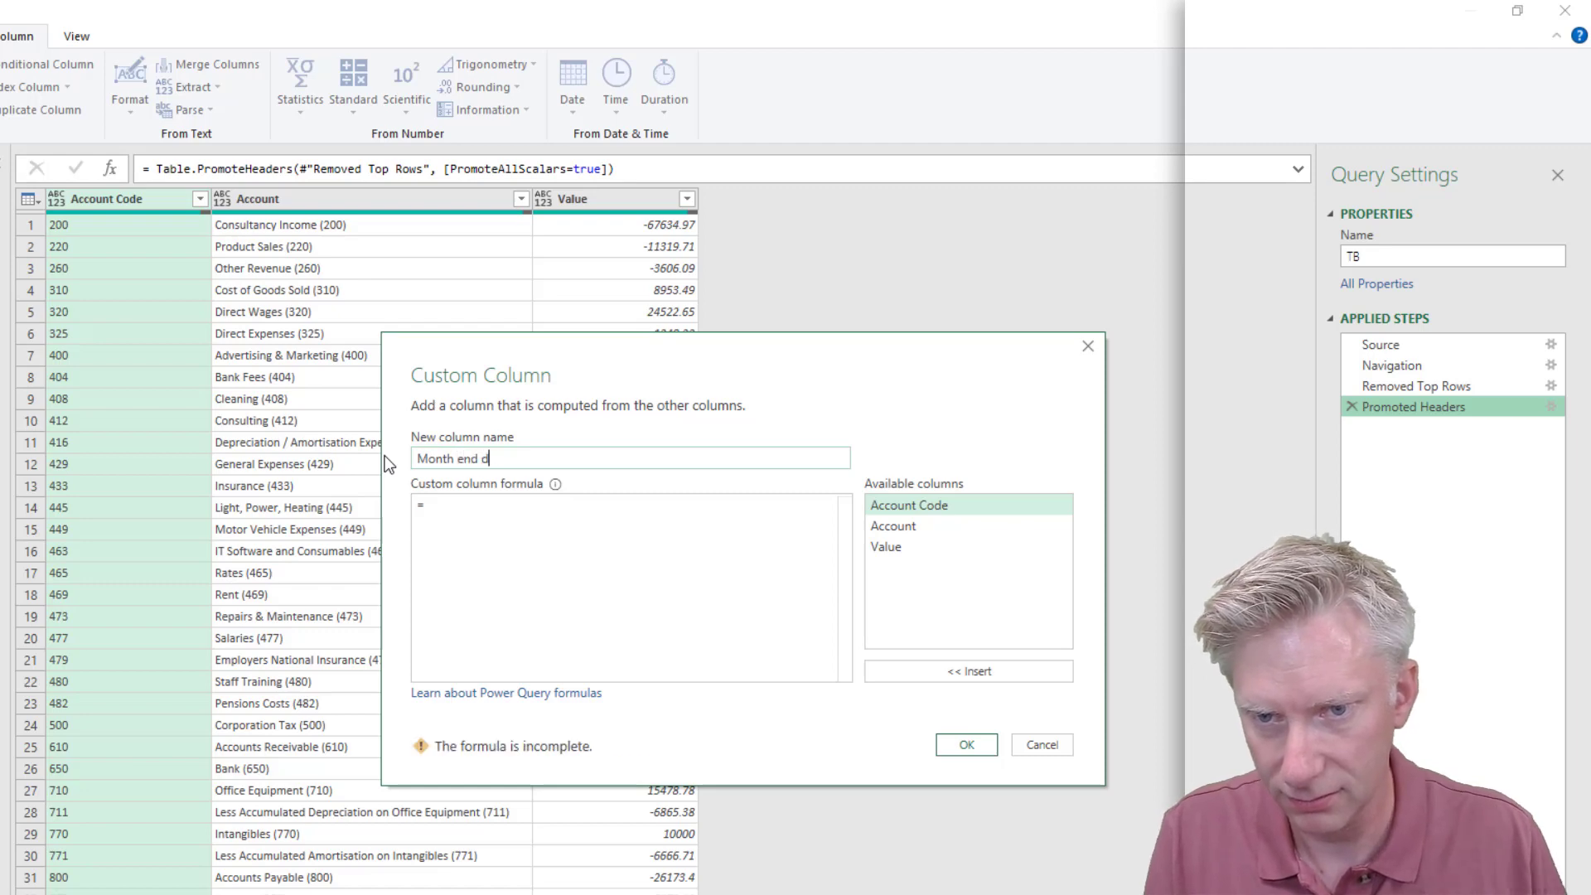
{"action": "left_click", "coordinate": [459, 505]}
{"action": "type", "text": "#\"TB Sheet"}
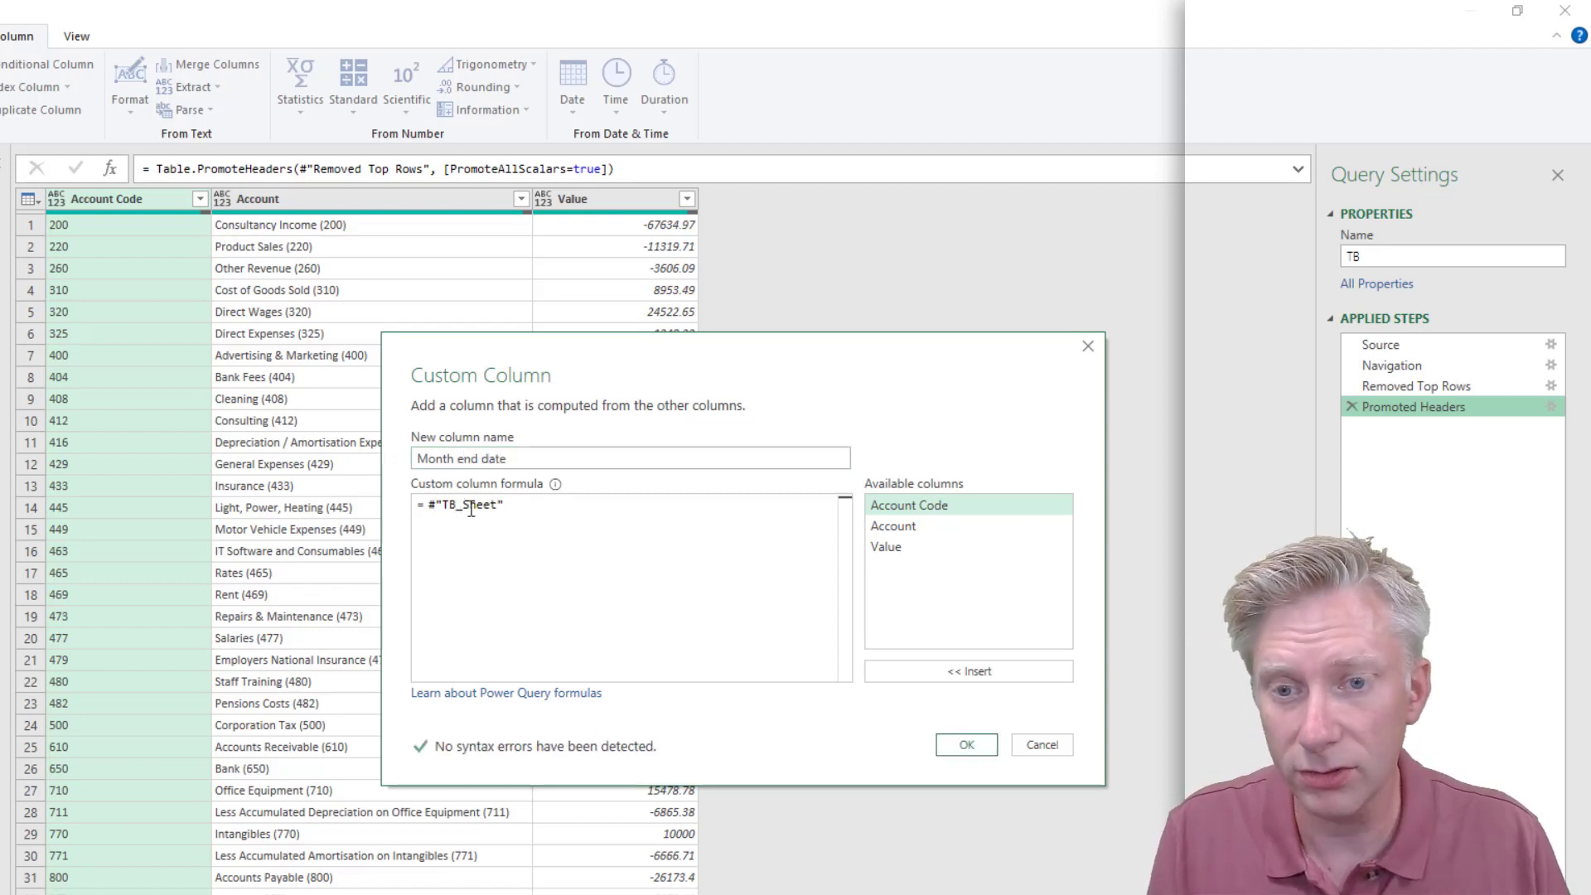
{"action": "type", "text": "["}
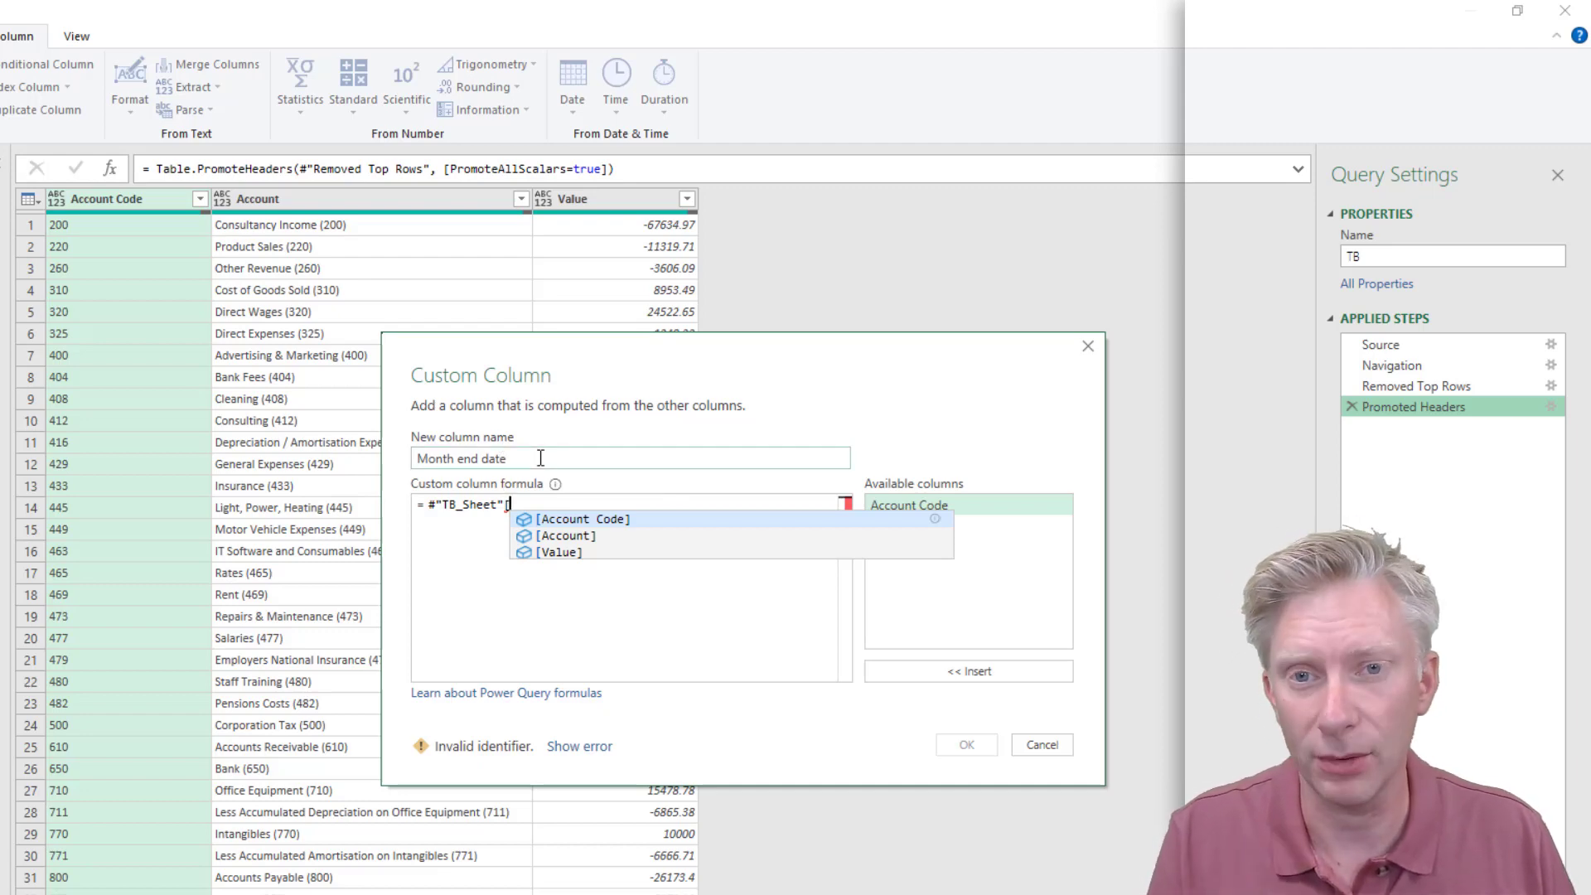
{"action": "type", "text": "Column1"}
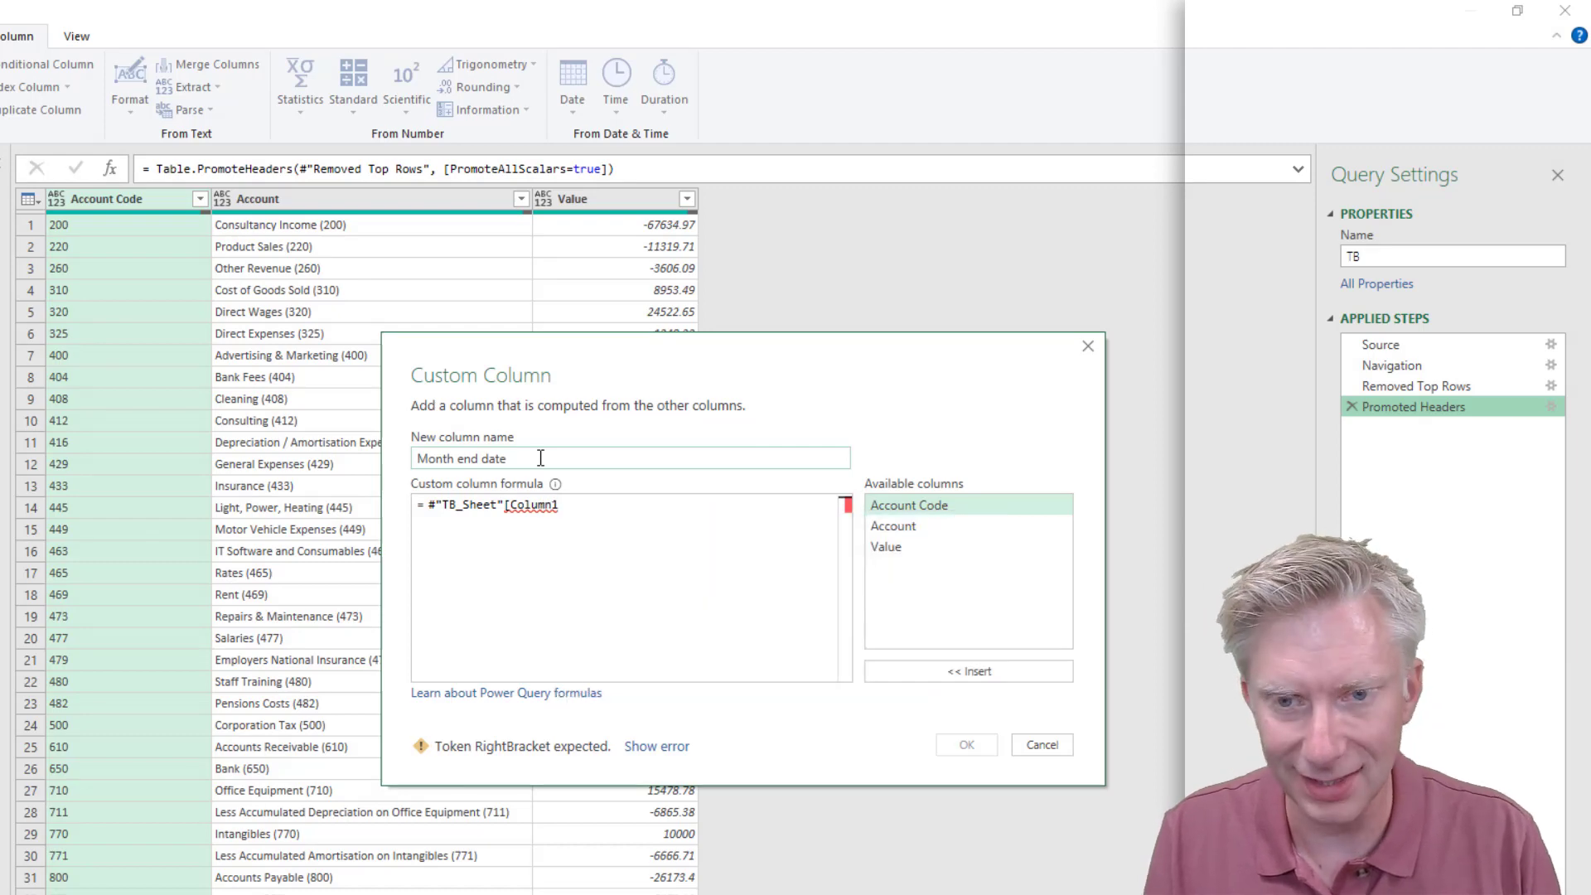
{"action": "type", "text": "]"}
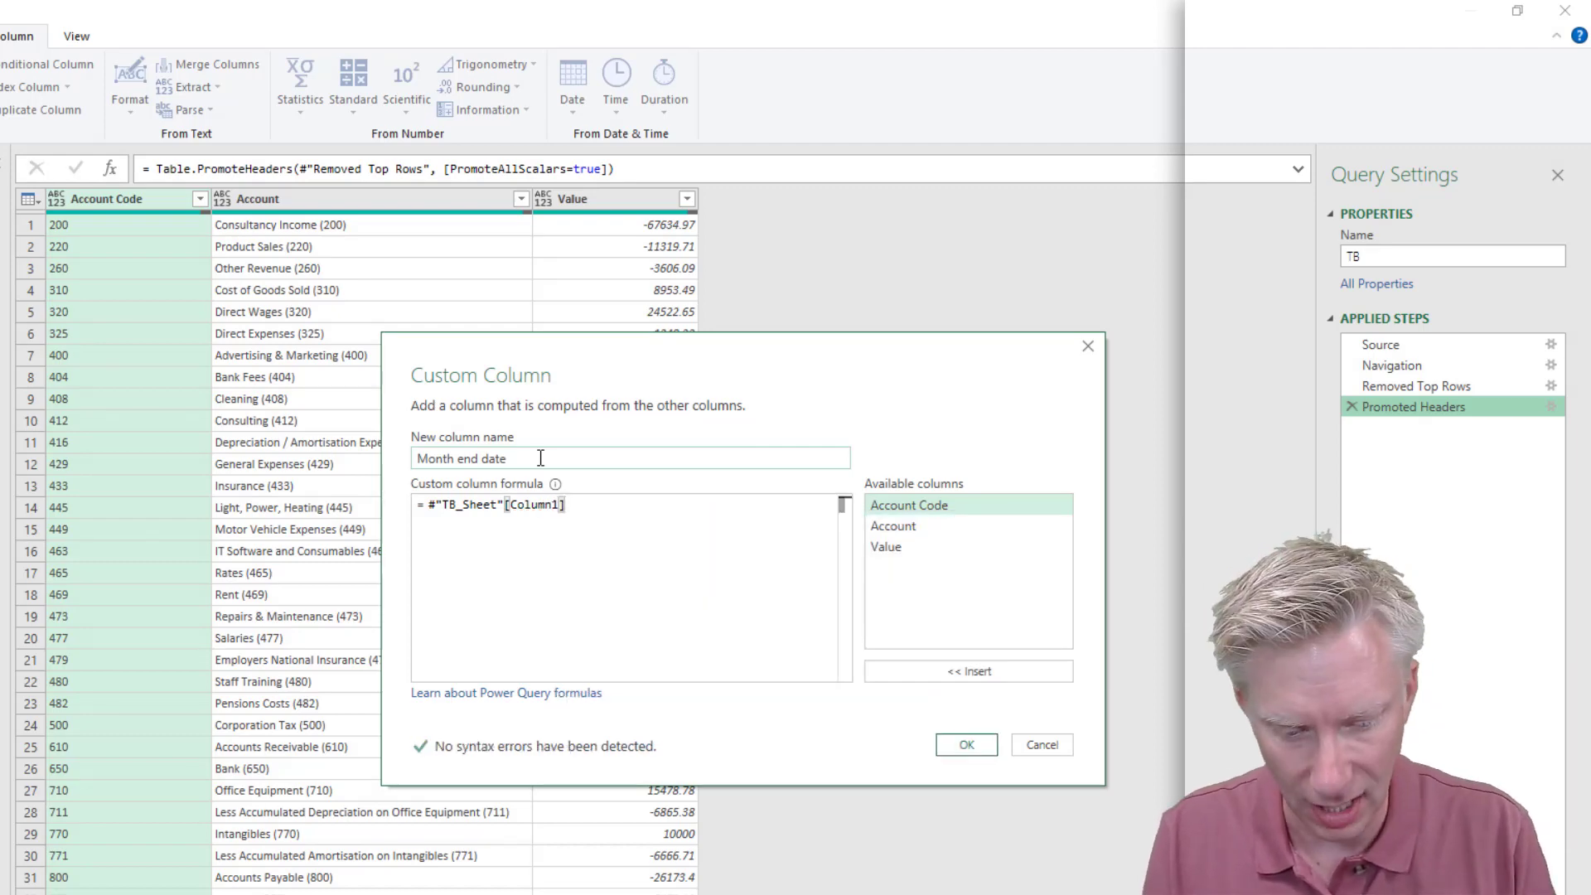
{"action": "type", "text": "{2}"}
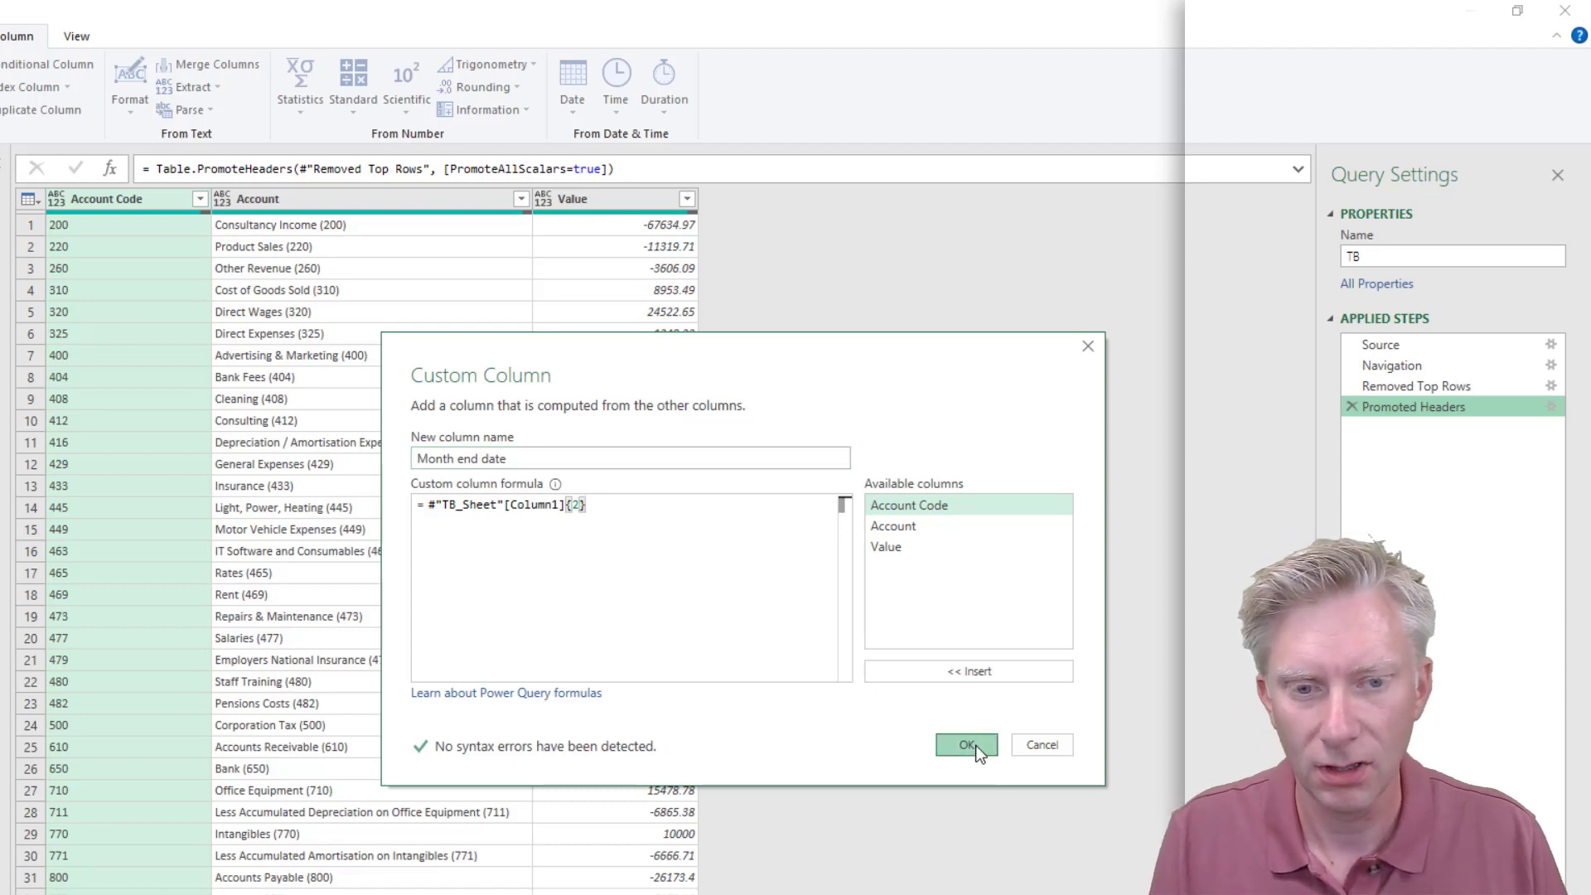
{"action": "left_click", "coordinate": [968, 745]}
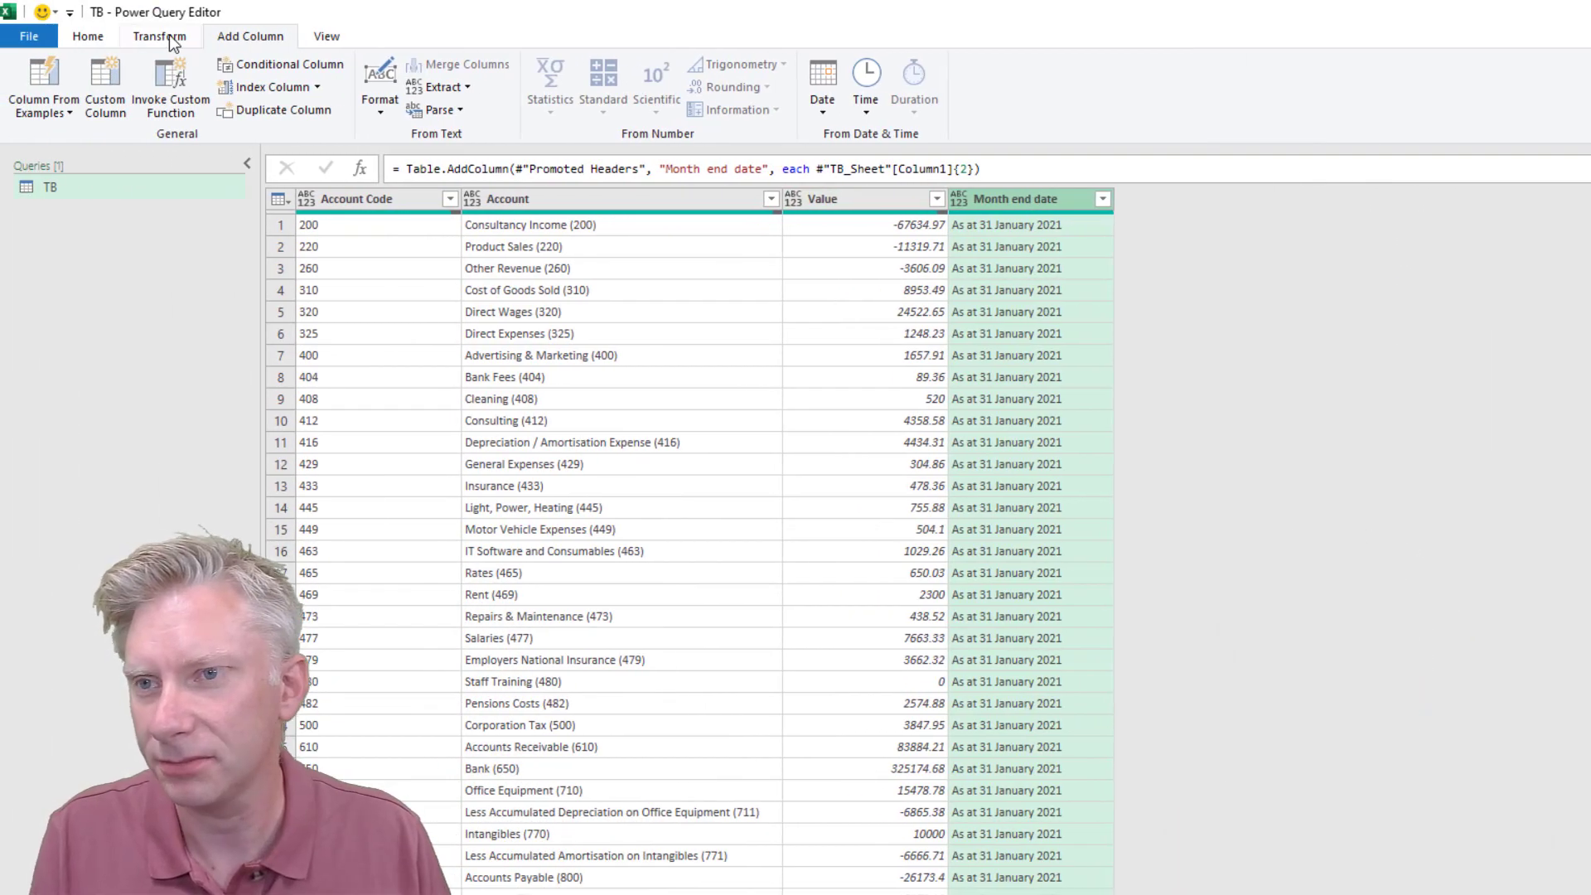
Extract the text after 'As at ' in Month end date, leaving '31 January 2021'
{"action": "left_click", "coordinate": [160, 36]}
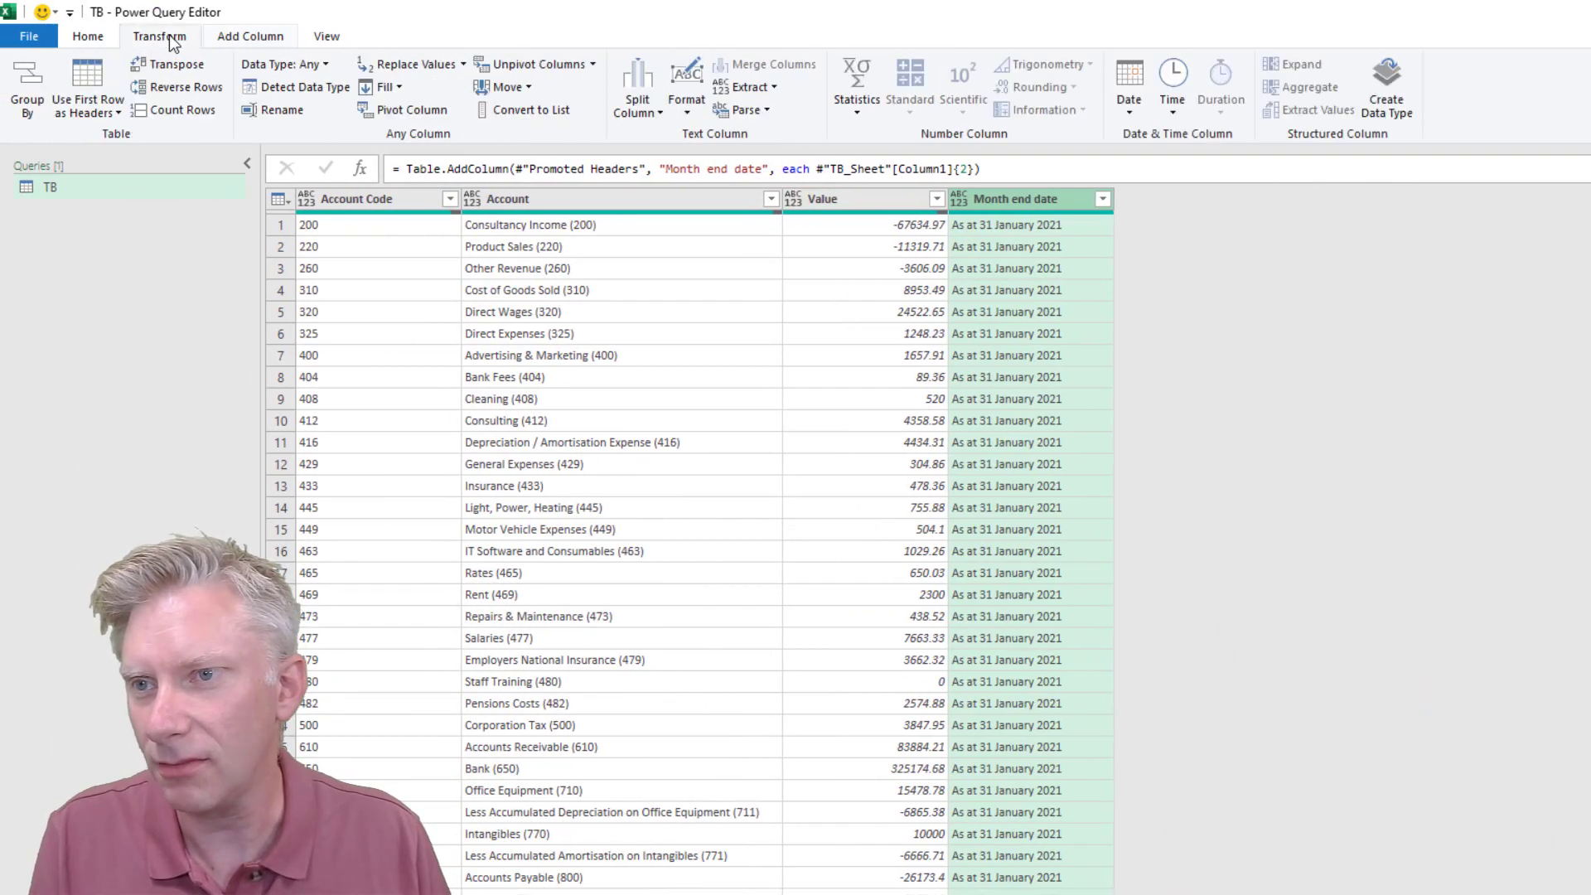
{"action": "left_click", "coordinate": [774, 88]}
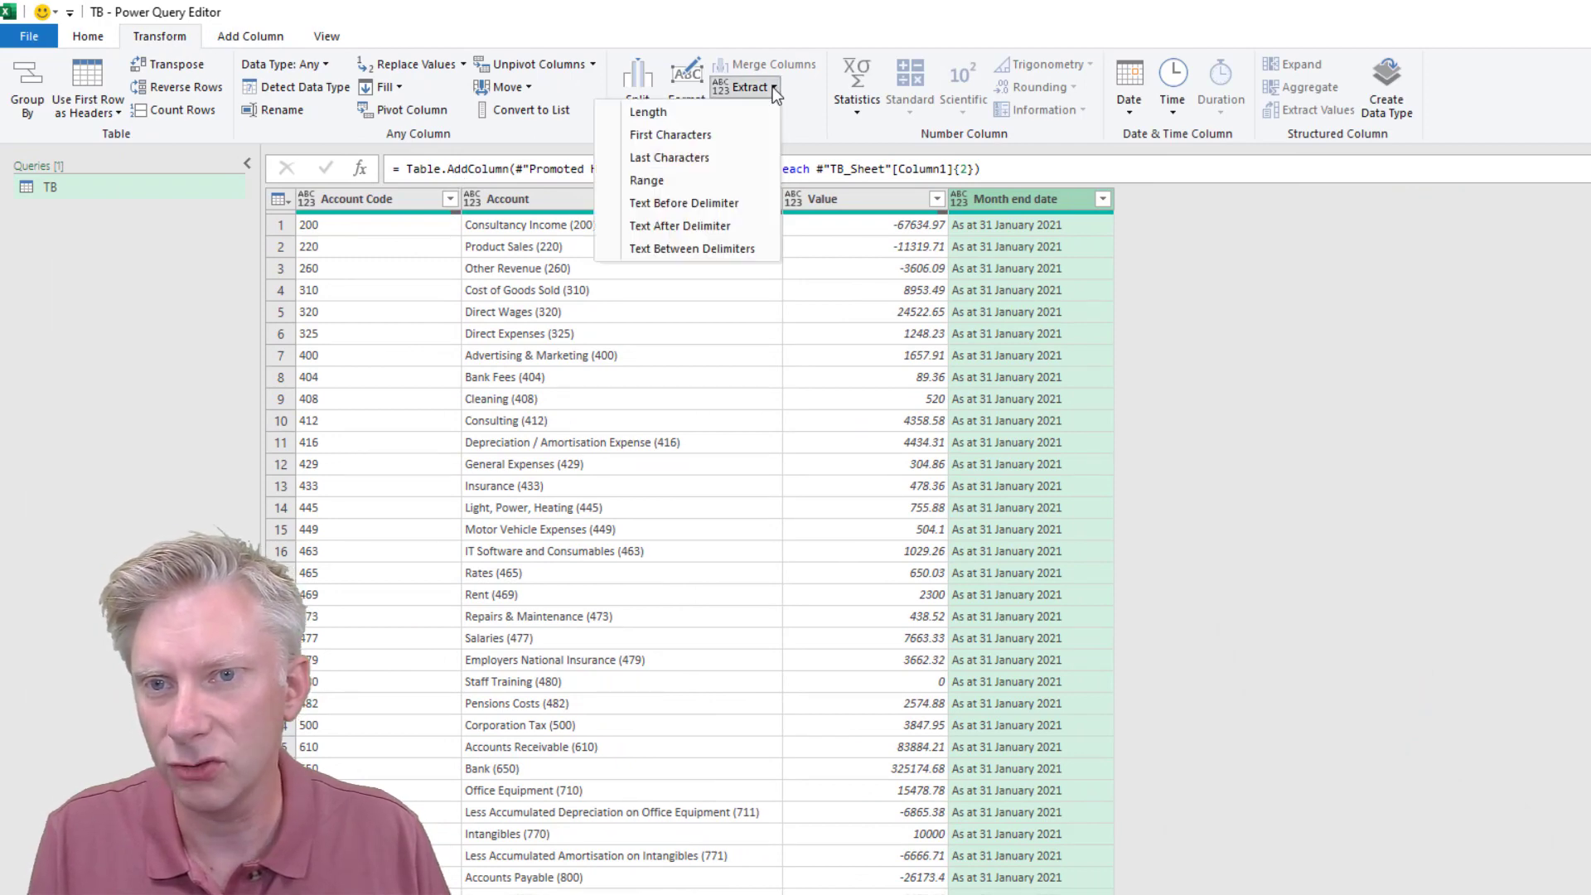
{"action": "left_click", "coordinate": [720, 226]}
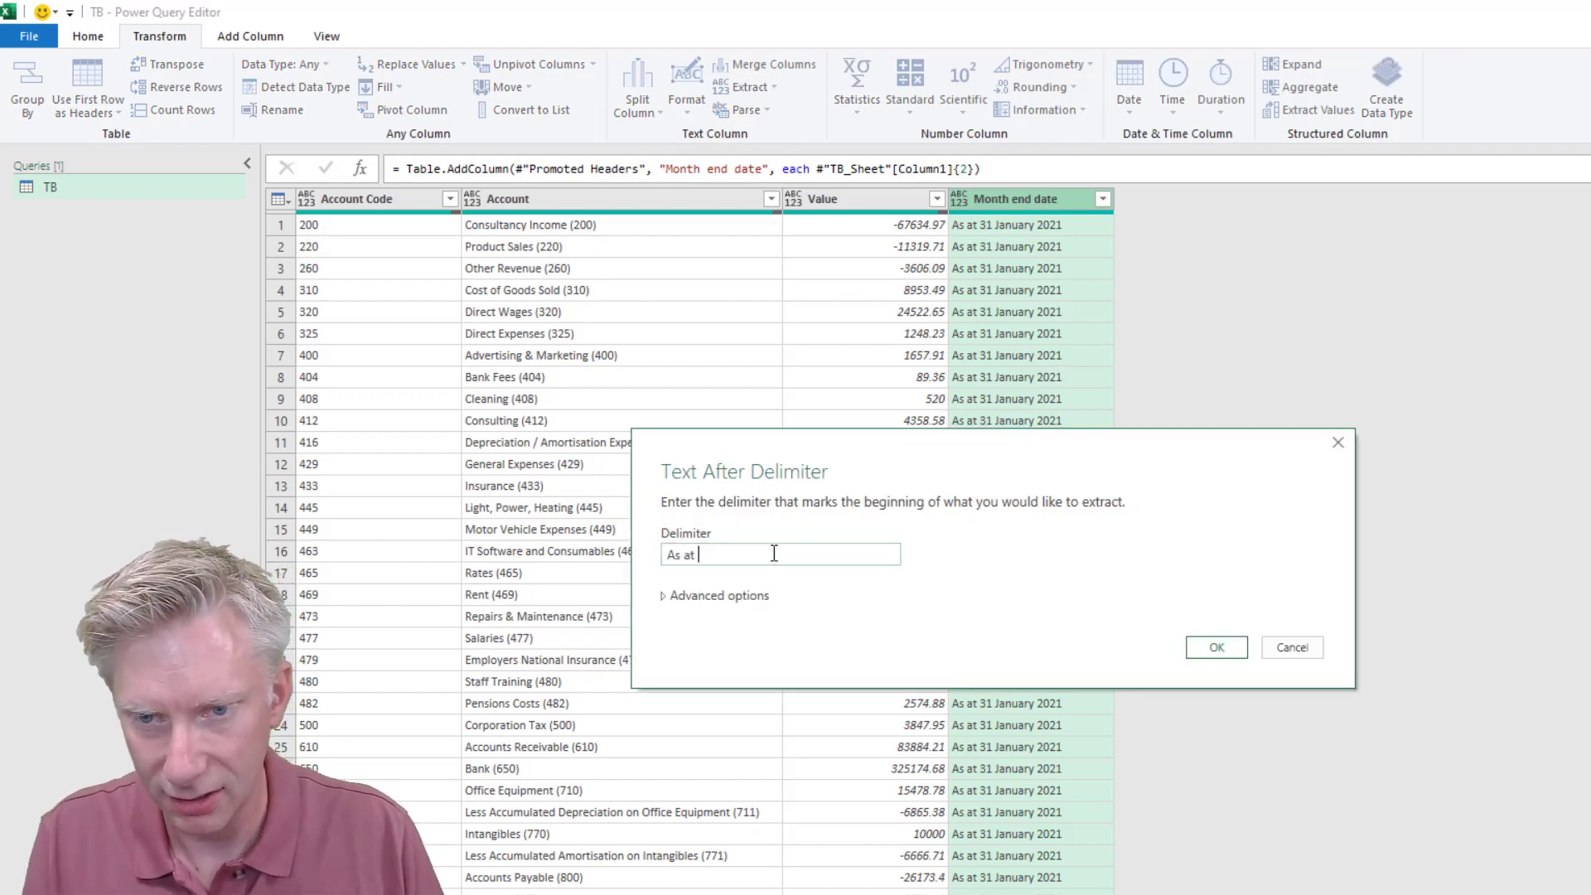
{"action": "left_click", "coordinate": [1216, 648]}
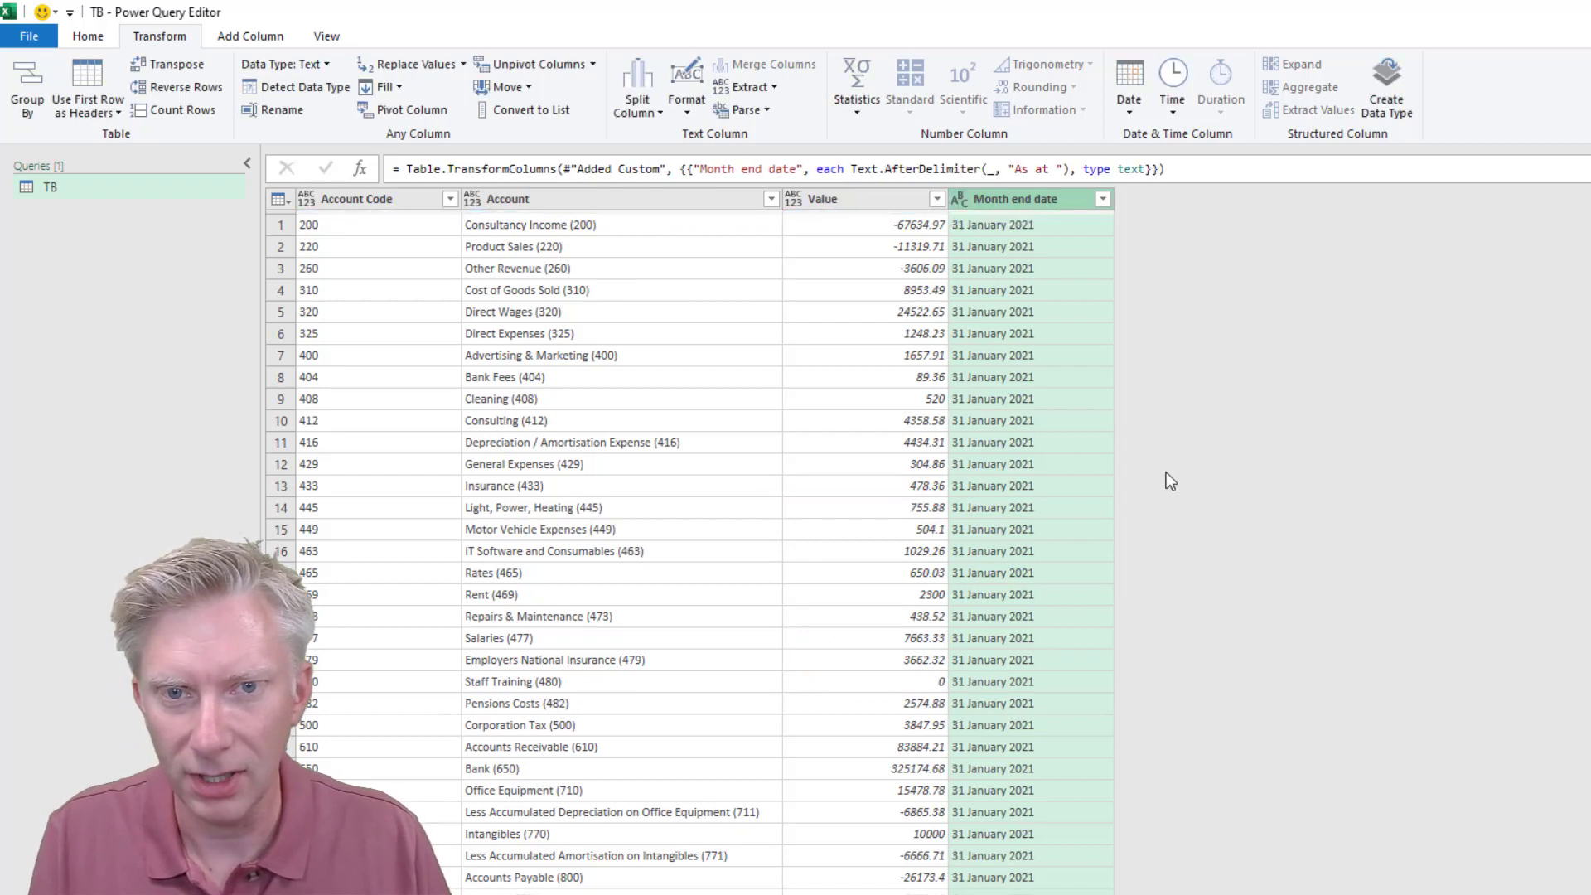
{"action": "left_click", "coordinate": [421, 204]}
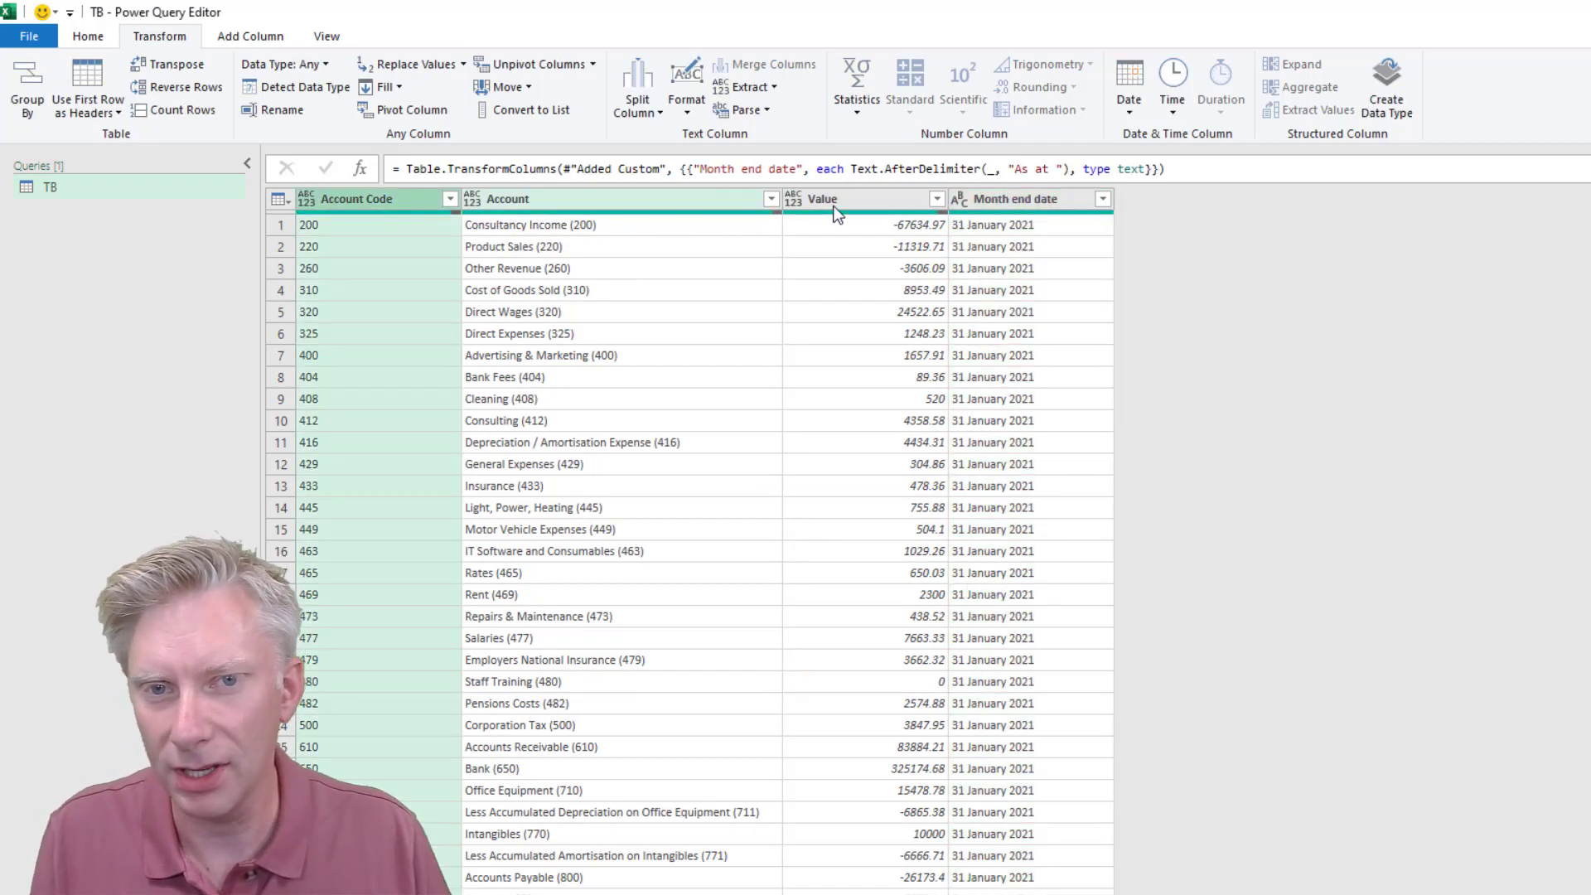
Auto-detect data types for all four columns, then replace Account Code's type with Text
{"action": "left_click", "coordinate": [986, 207], "text": "shift"}
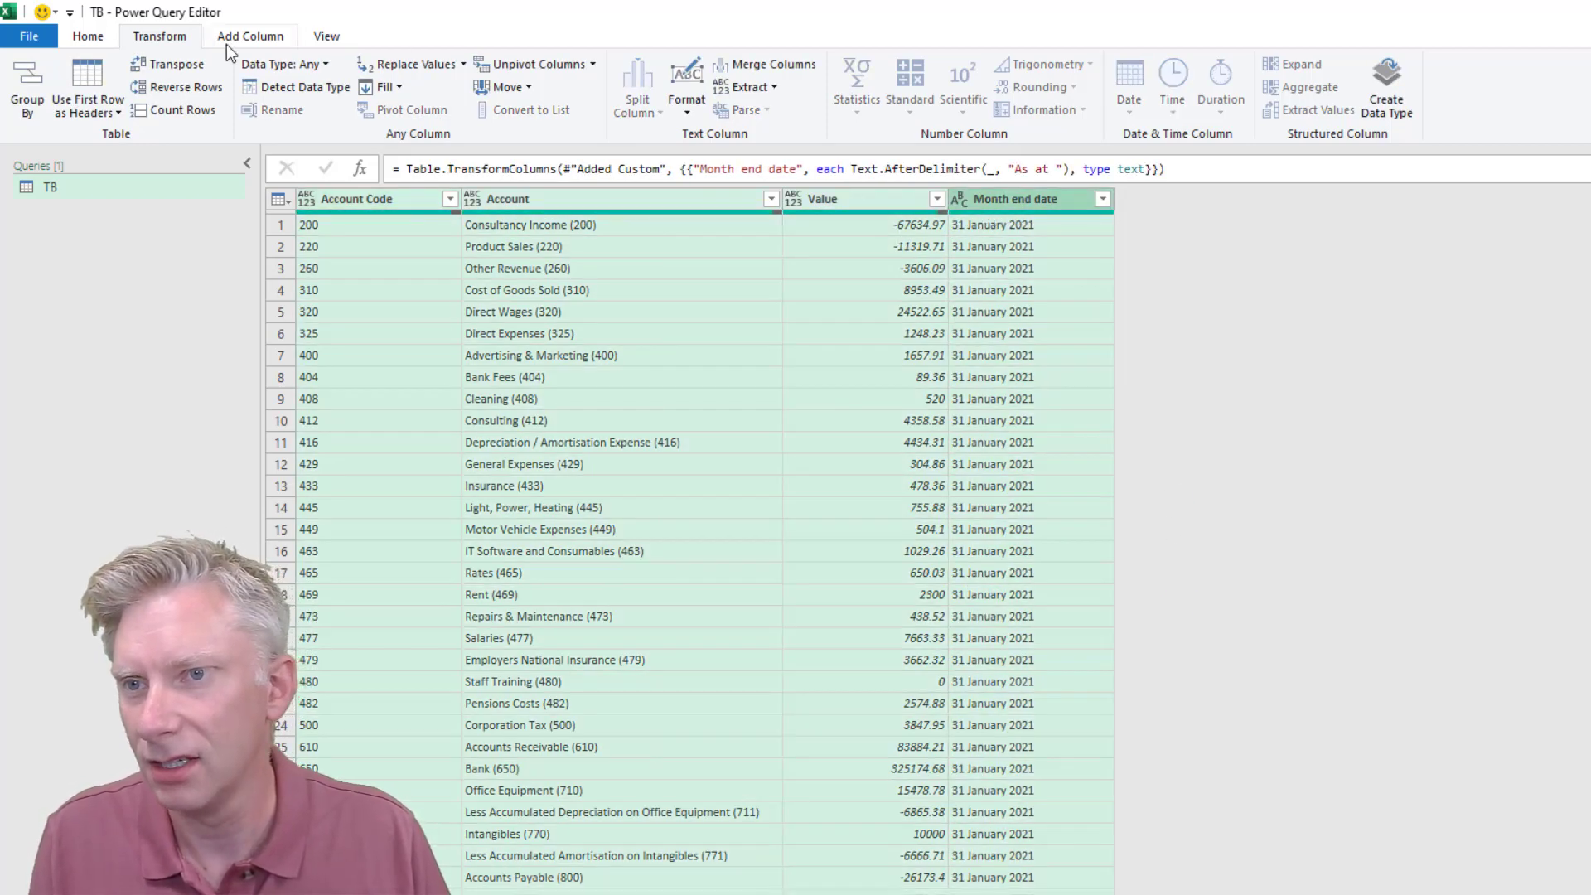
{"action": "left_click", "coordinate": [305, 86]}
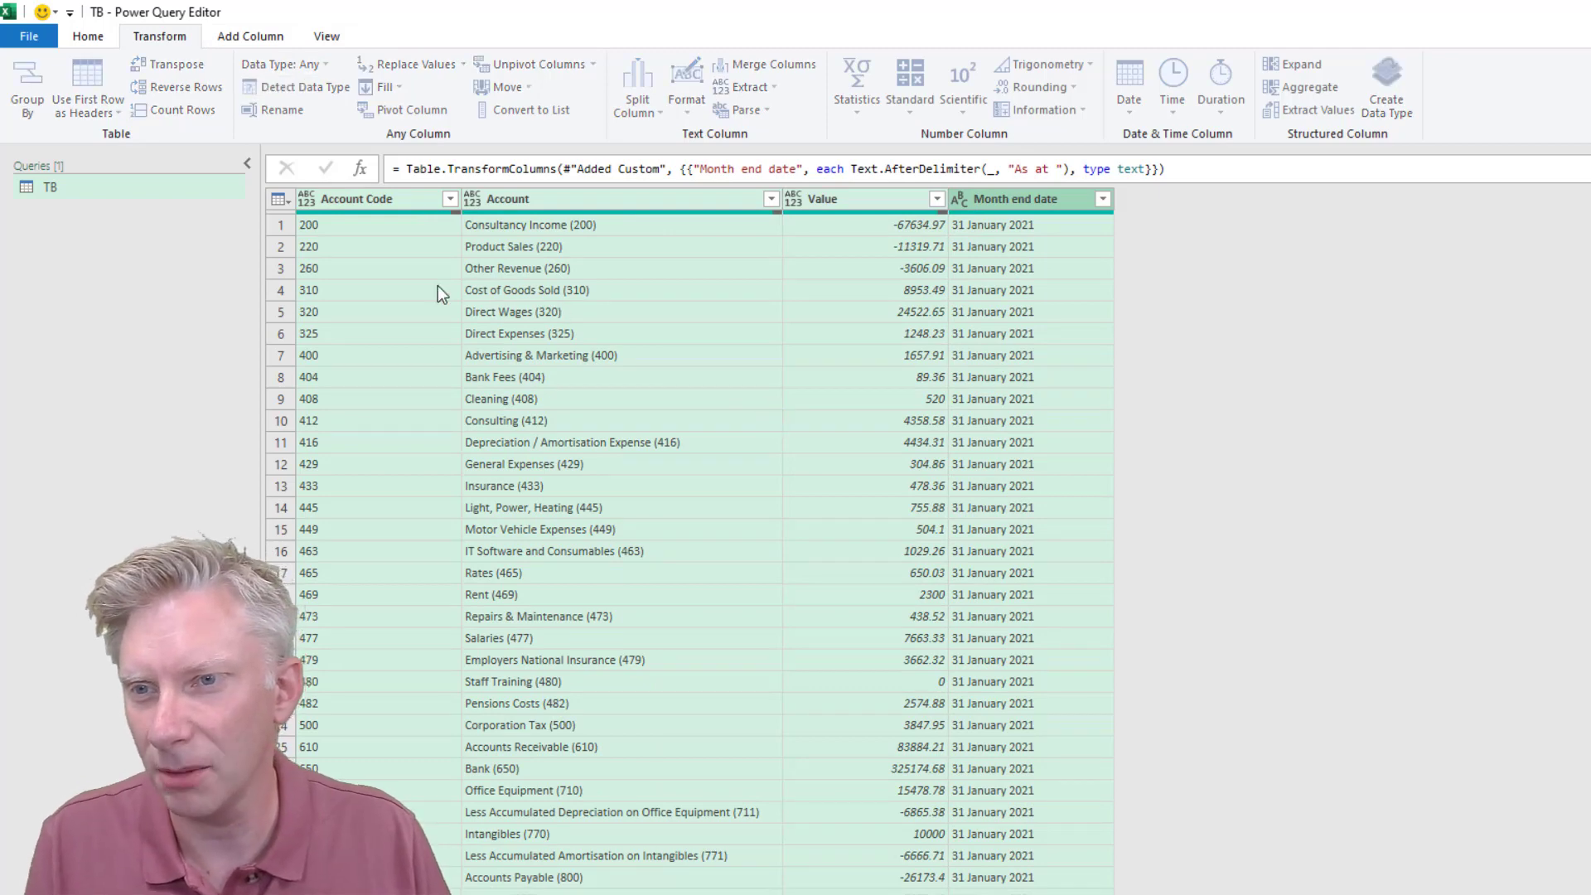
{"action": "left_click", "coordinate": [305, 198]}
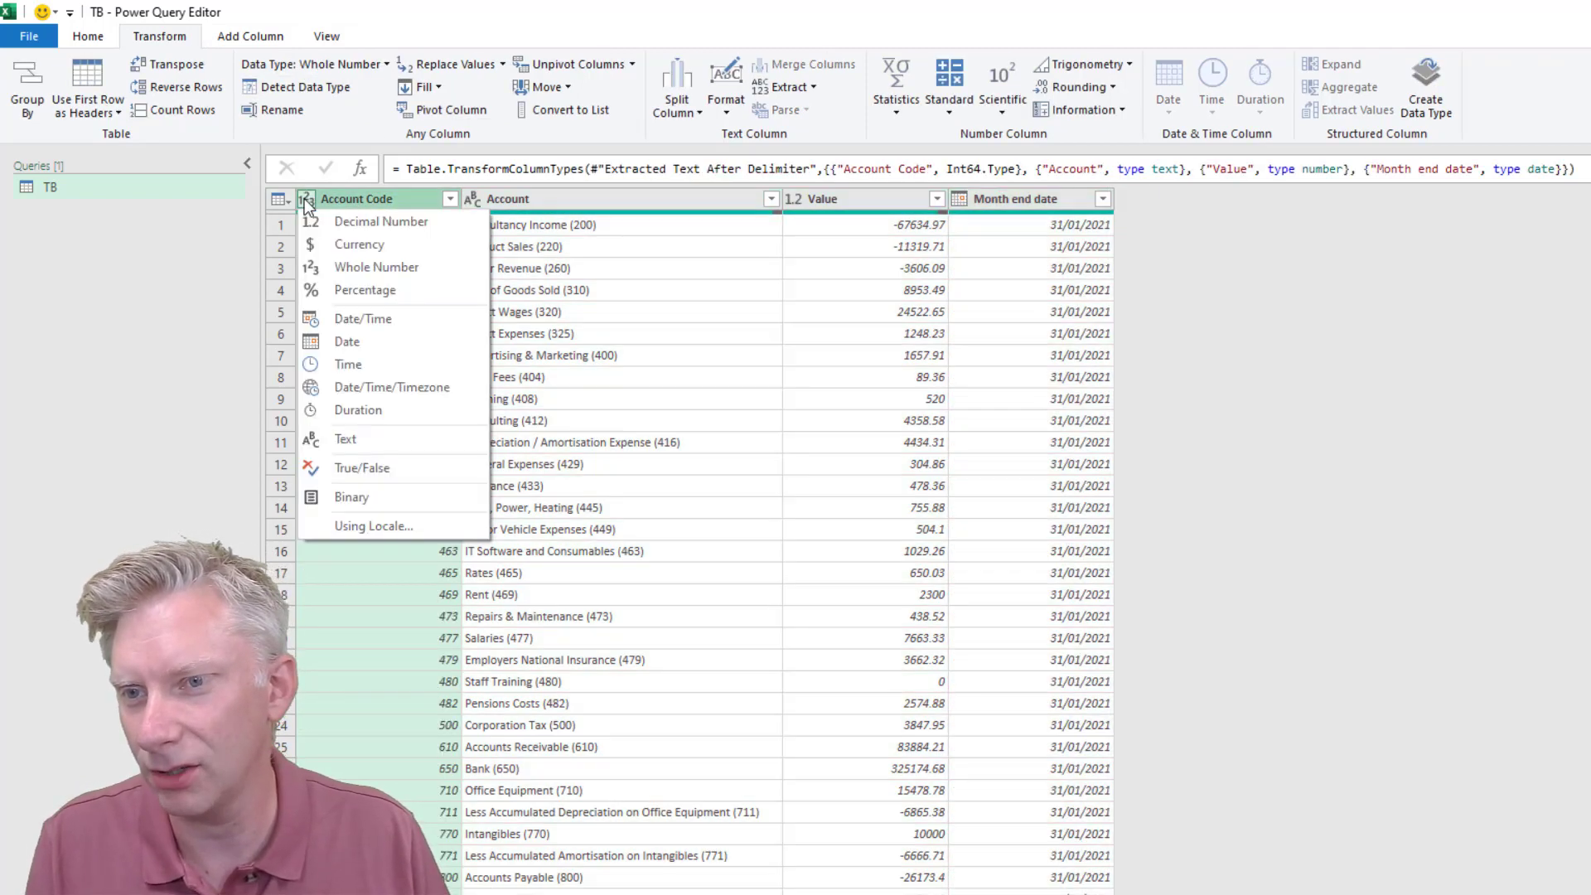
{"action": "key", "text": "Escape"}
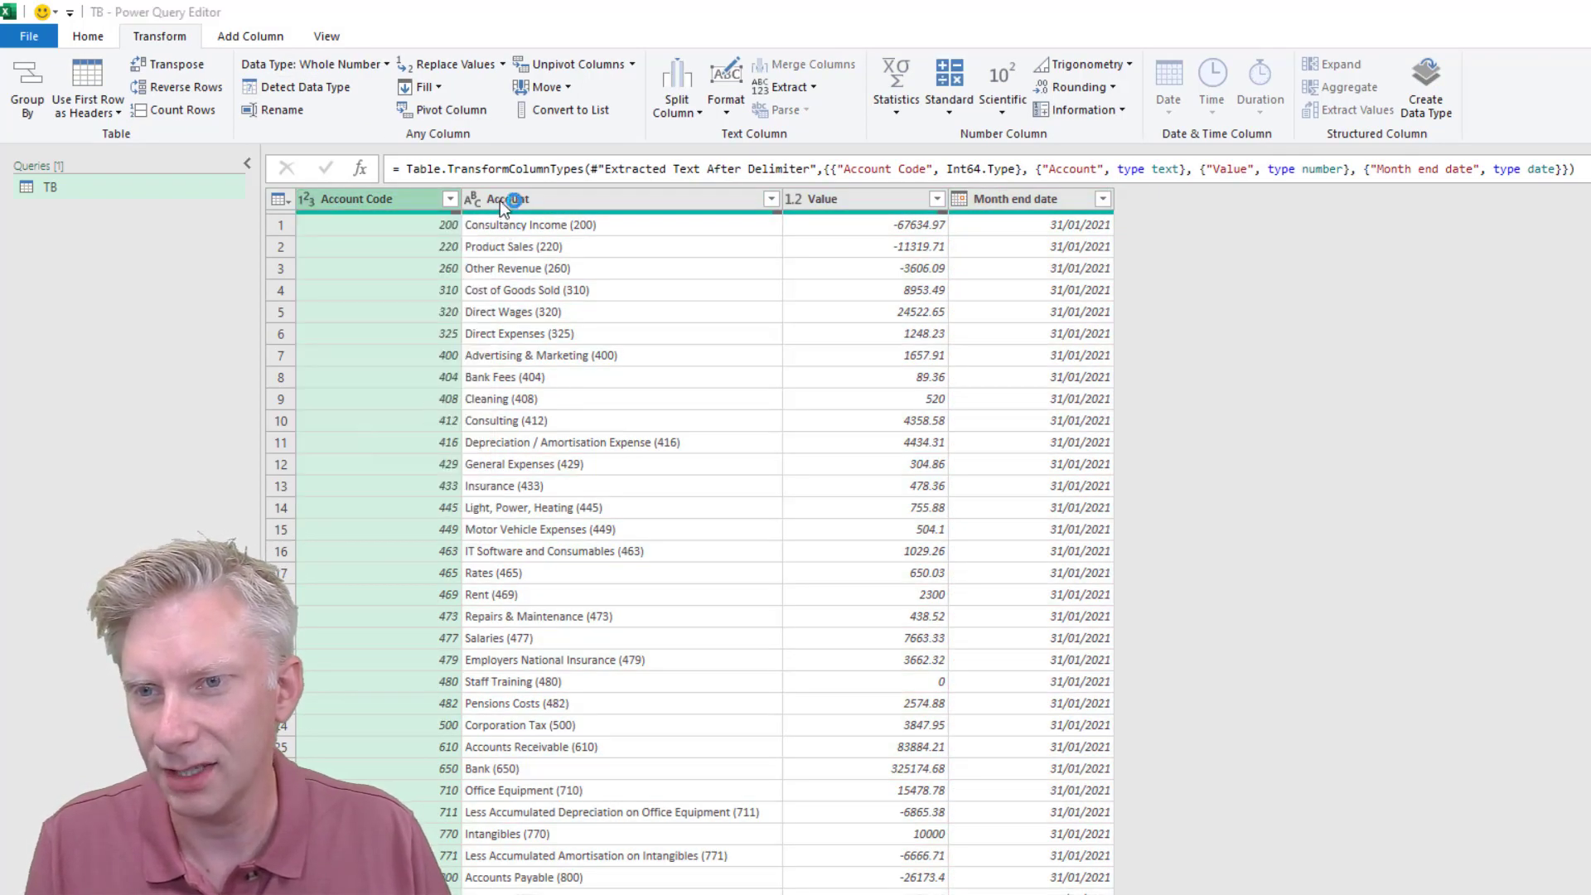
{"action": "left_click", "coordinate": [1001, 622]}
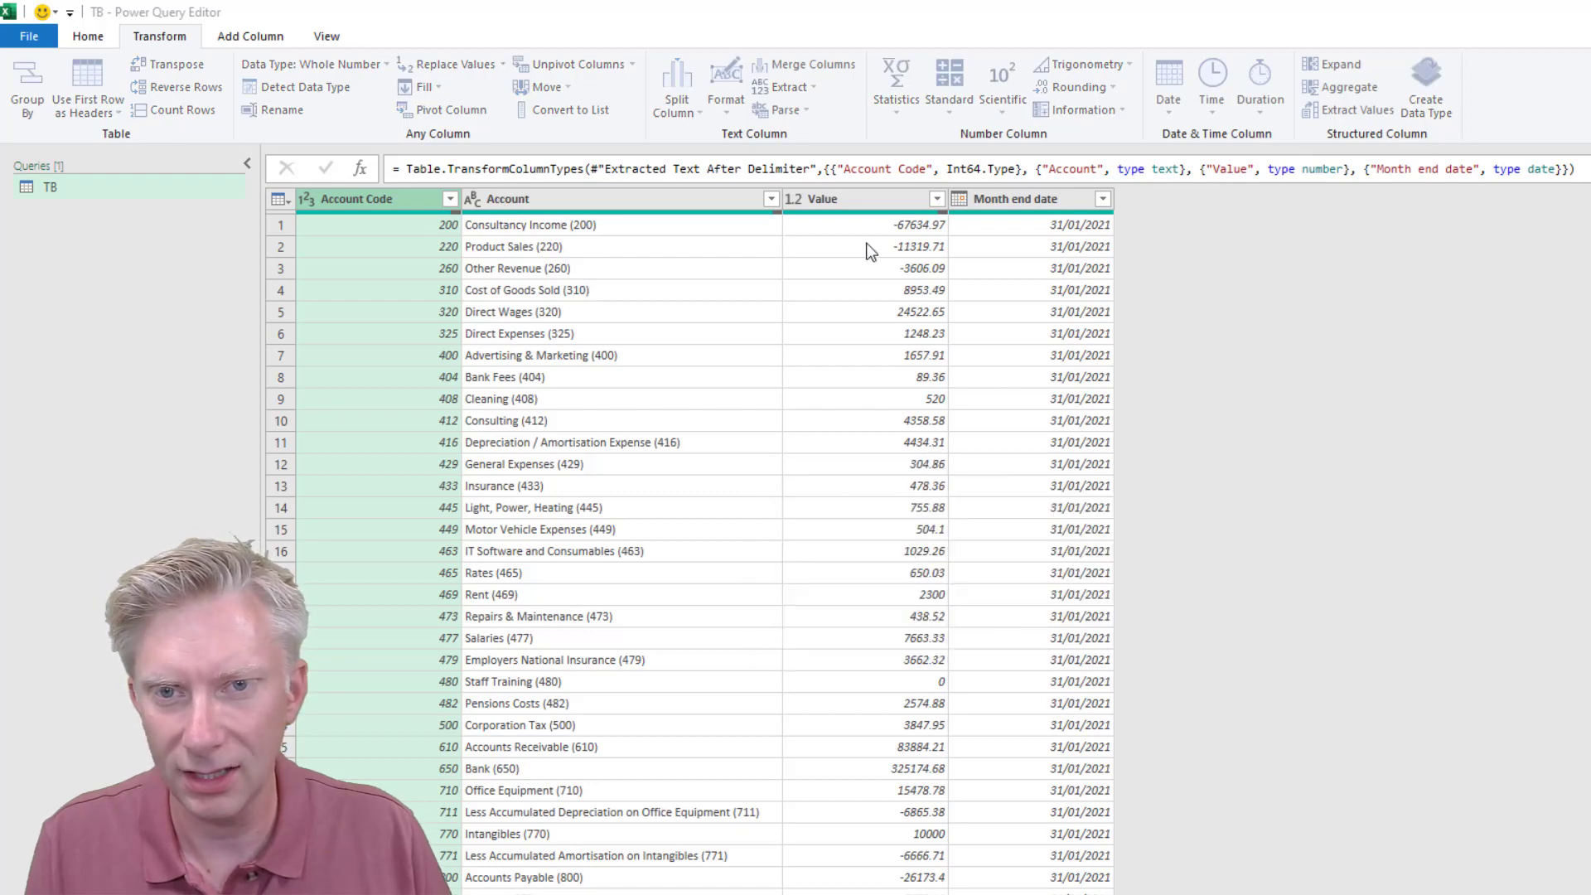
Replace the Value column's type with Currency
{"action": "left_click", "coordinate": [794, 199]}
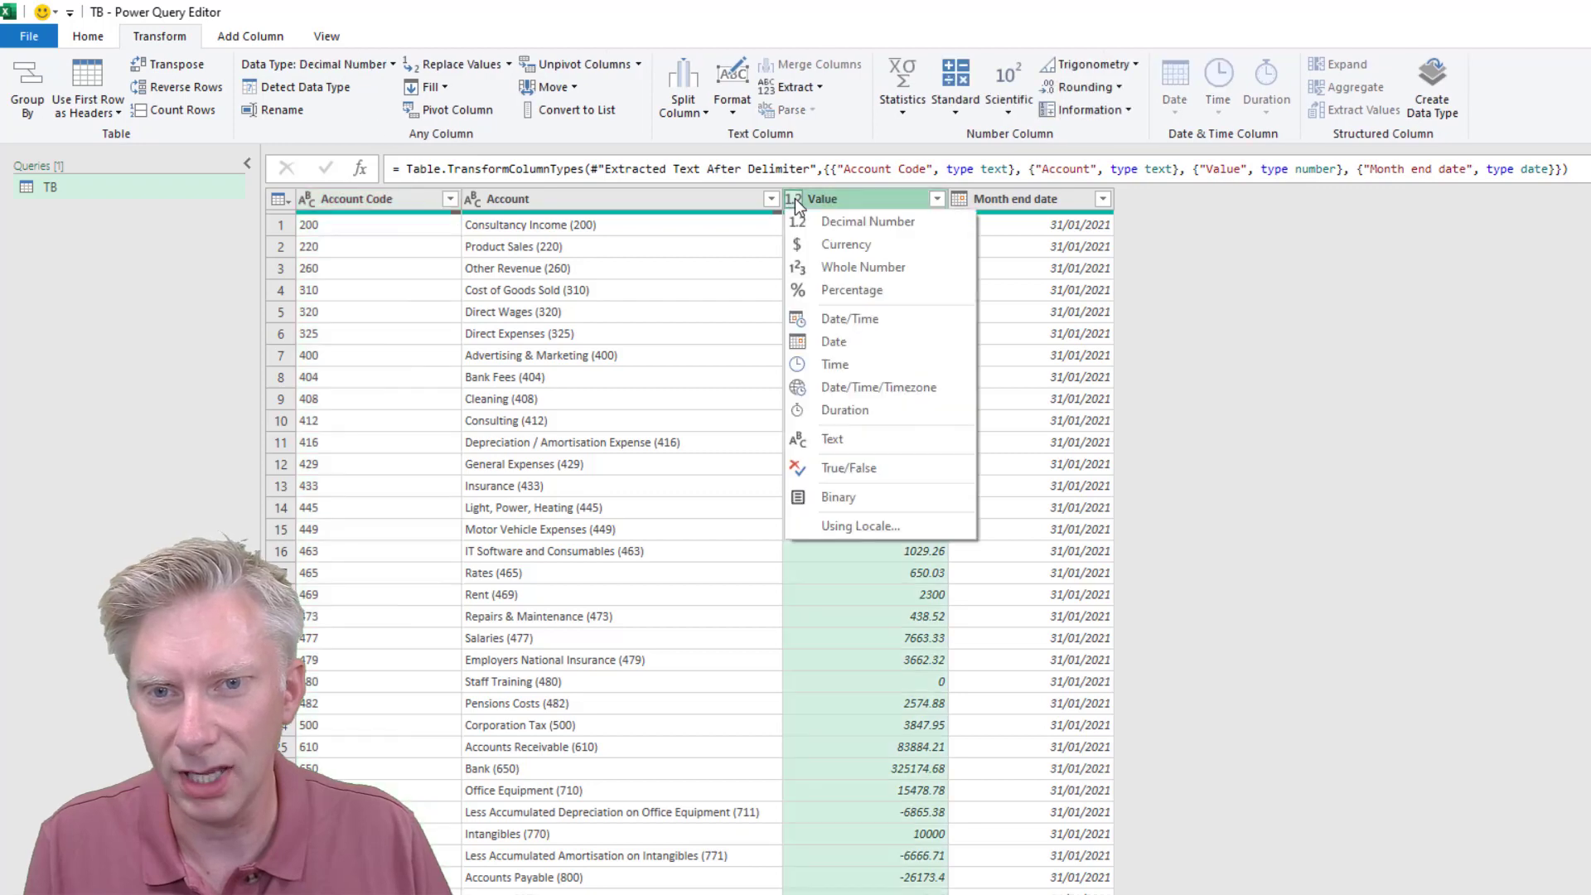
{"action": "left_click", "coordinate": [1004, 217]}
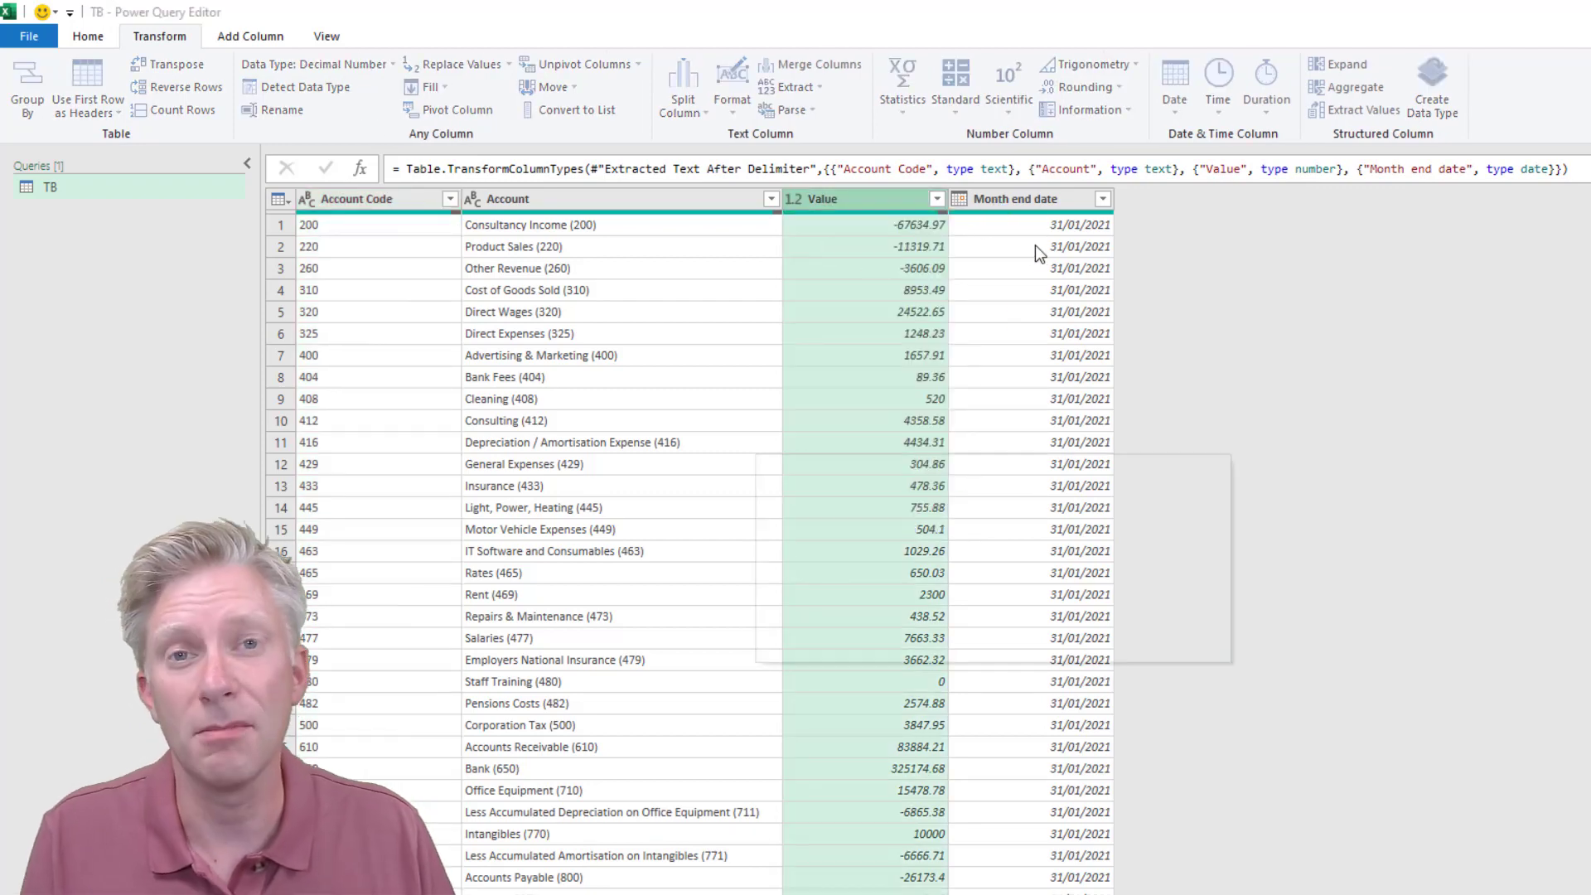
{"action": "left_click", "coordinate": [997, 619]}
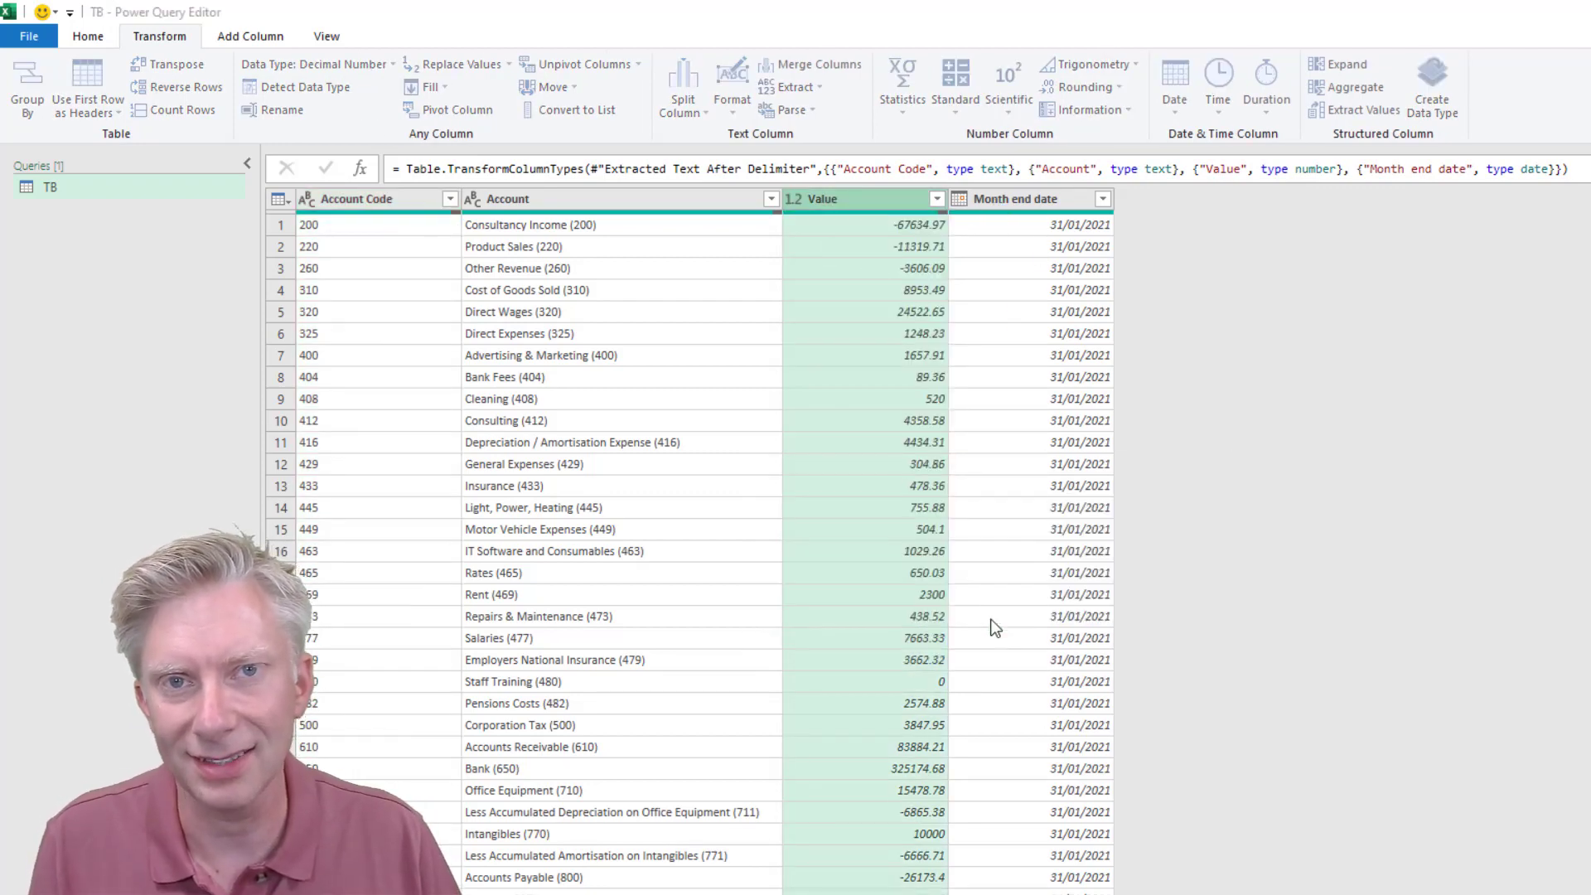